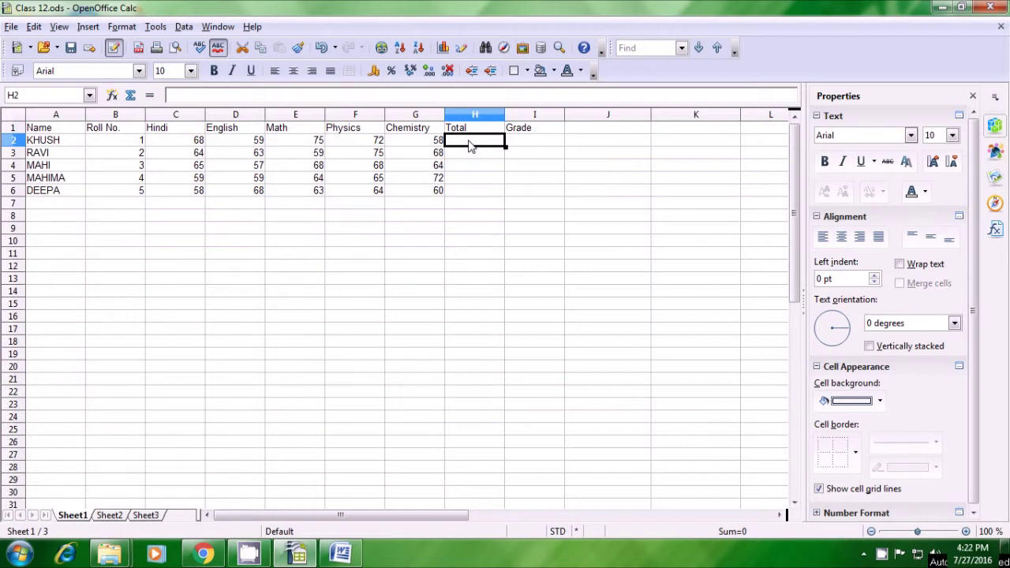
# Enter =SUM(C2:G2) in H2 so KHUSH's five marks total 332
pyautogui.write('=sum')
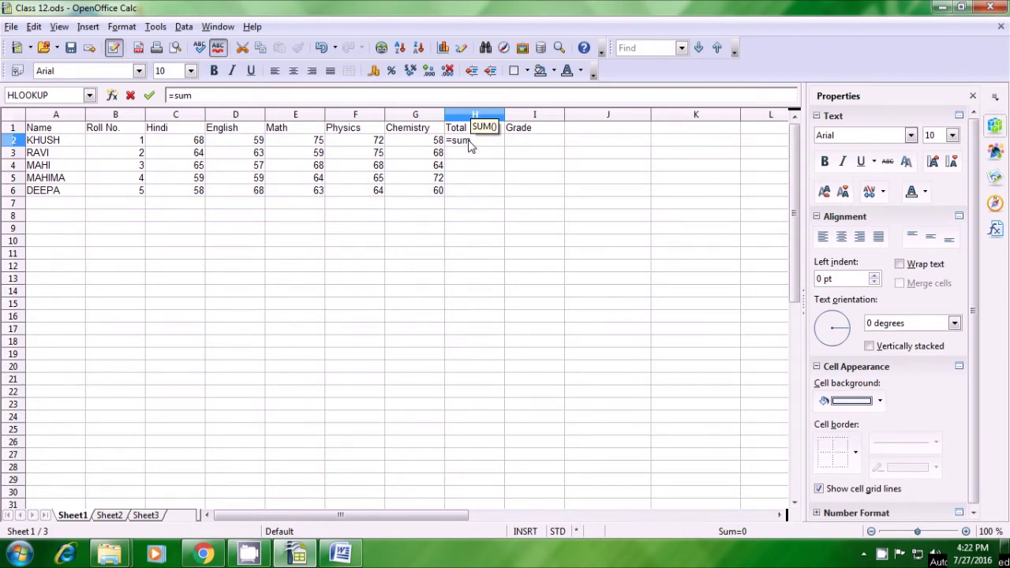
pyautogui.write('(')
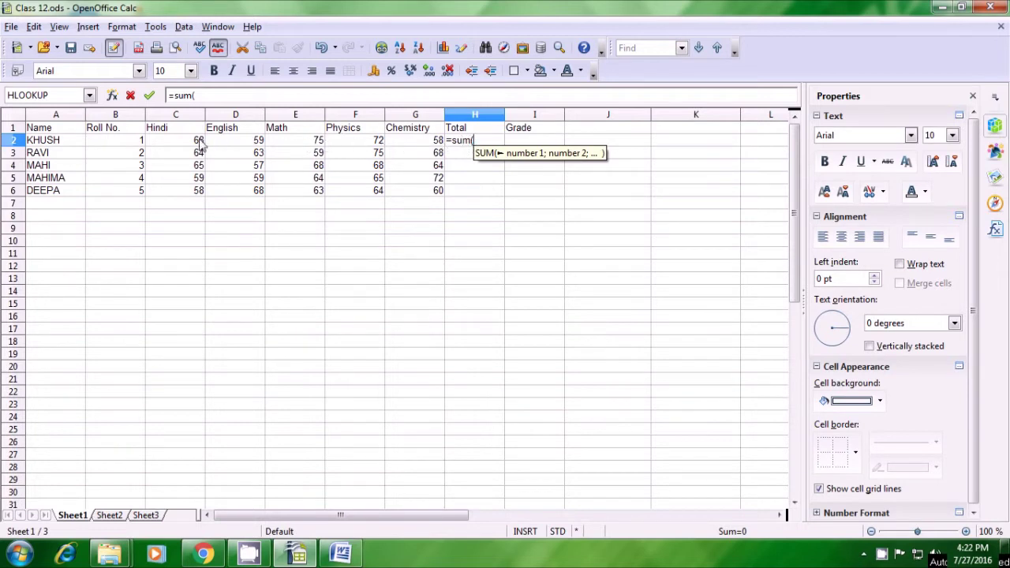
pyautogui.moveTo(199, 143); pyautogui.dragTo(396, 148)
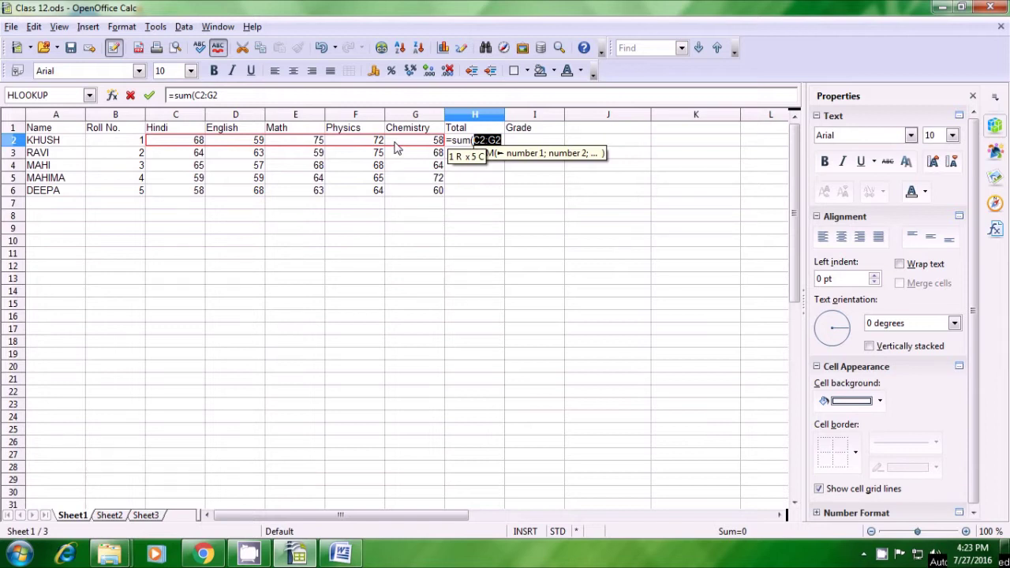
pyautogui.write(')')
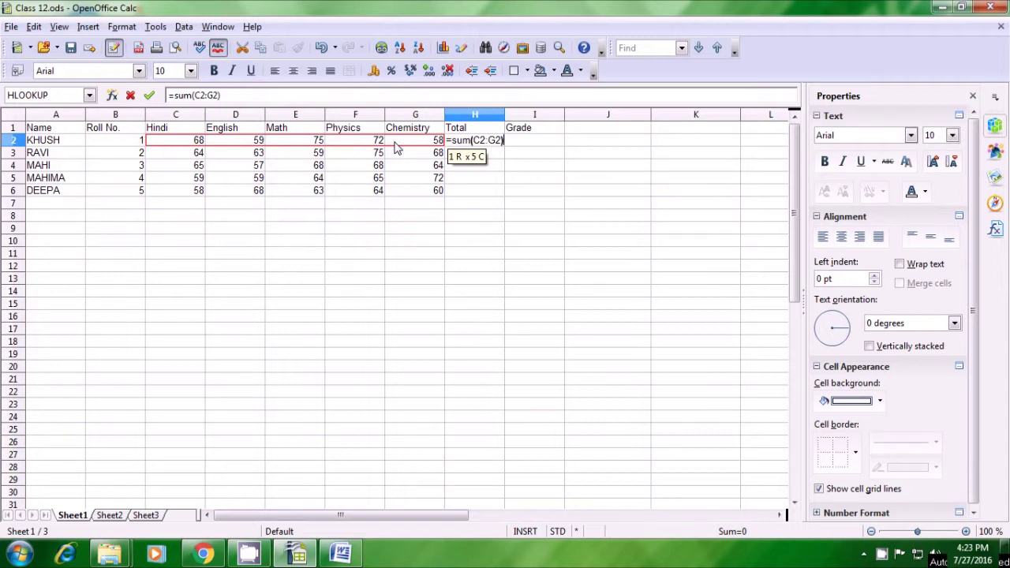
pyautogui.press('Return')
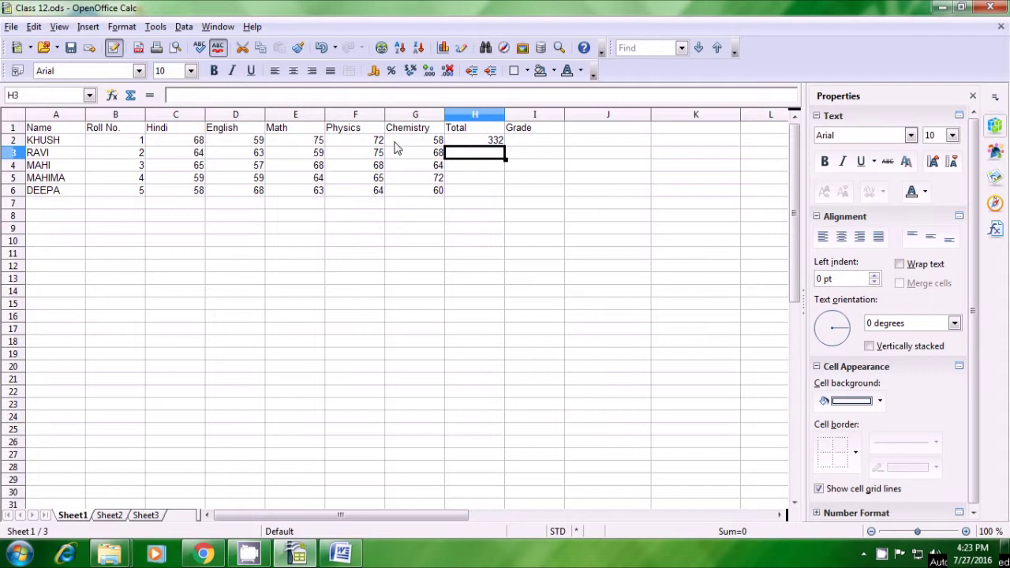
pyautogui.click(472, 143)
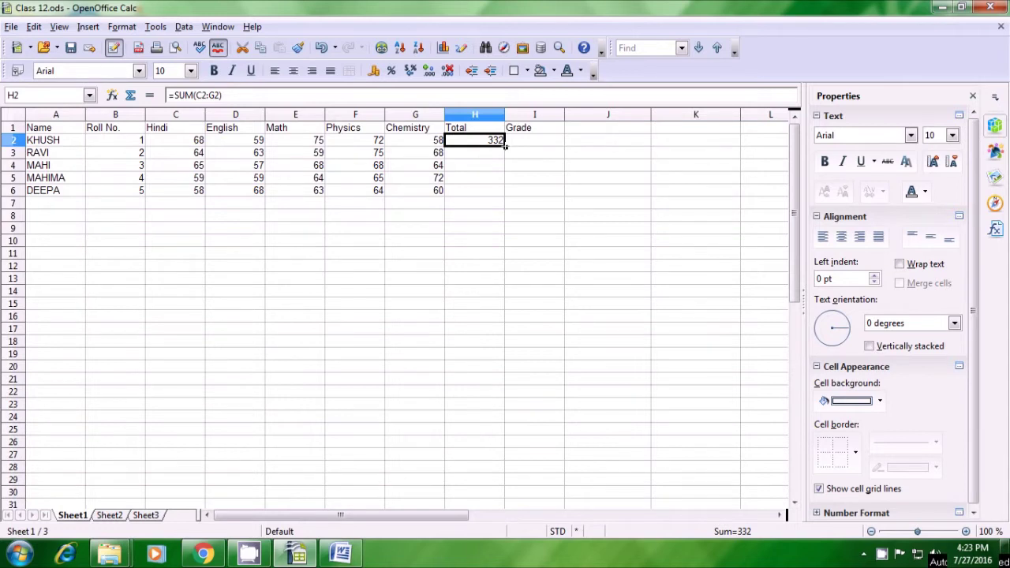
# Fill the H2 total formula down to H6, giving 329, 322, 319 and 313
pyautogui.moveTo(505, 146); pyautogui.dragTo(505, 193)
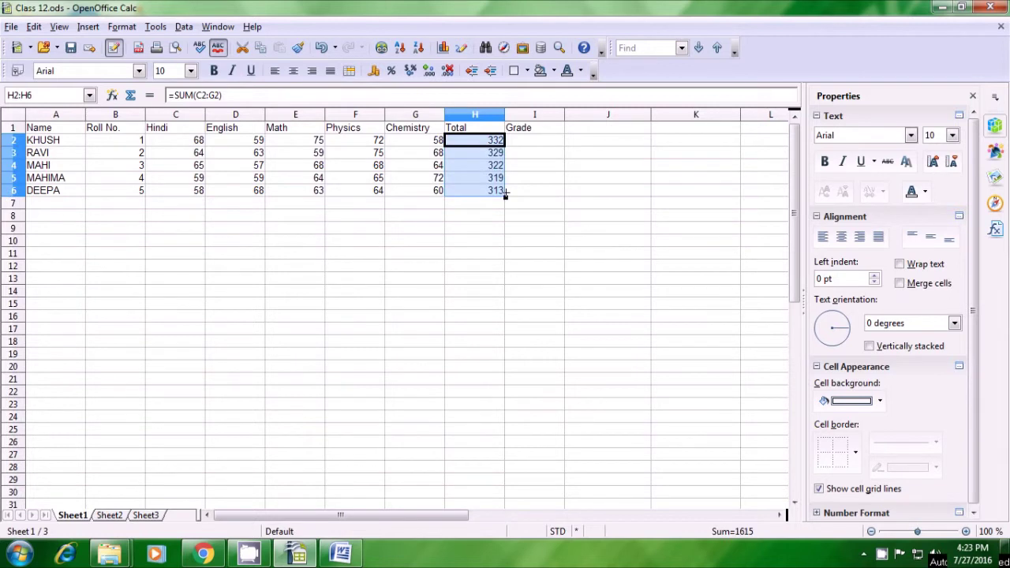
pyautogui.click(499, 222)
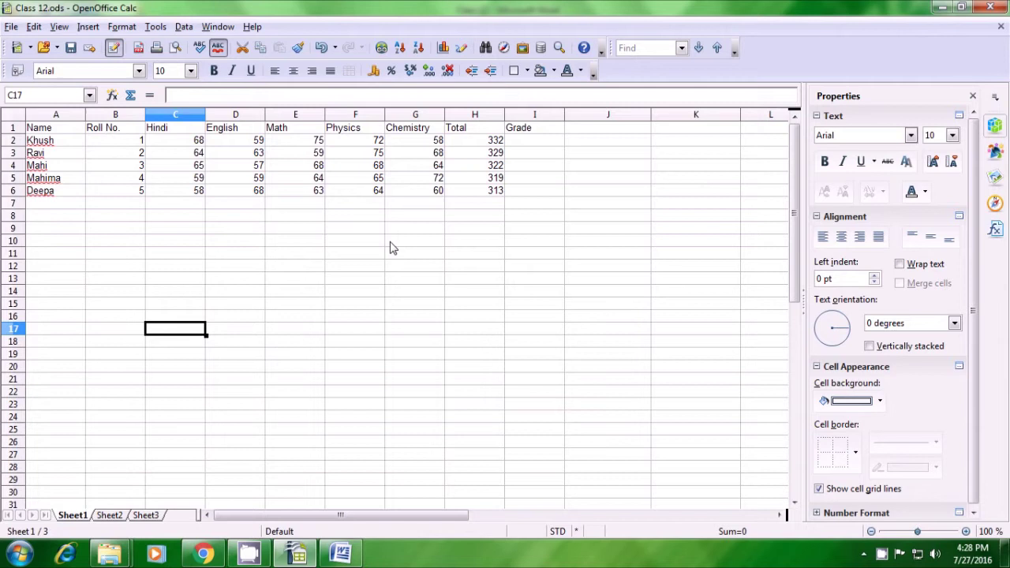
# Change the student names in A2:A6 to UPPERCASE with Format > Change Case
pyautogui.moveTo(52, 142); pyautogui.dragTo(51, 193)
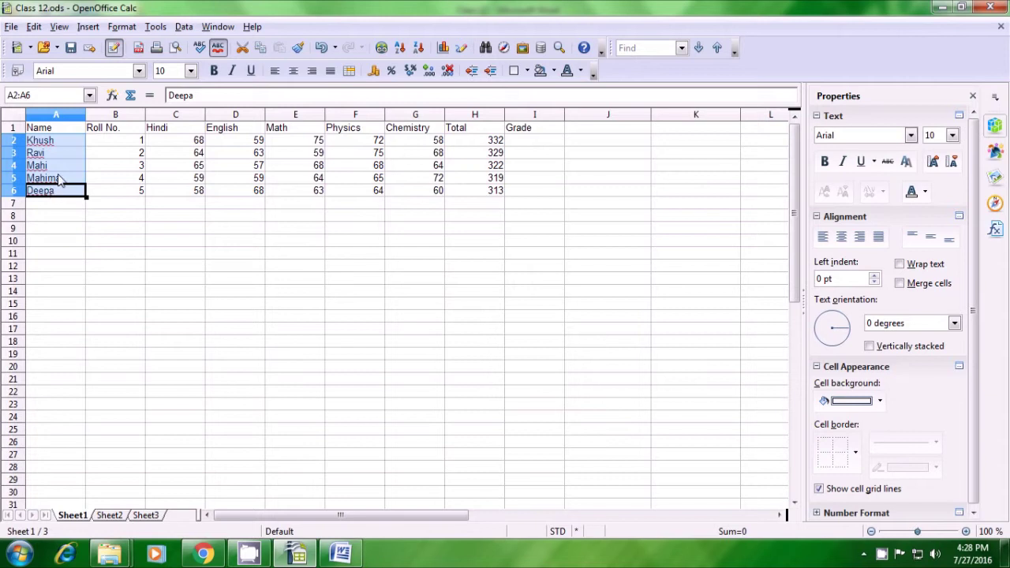
pyautogui.click(120, 27)
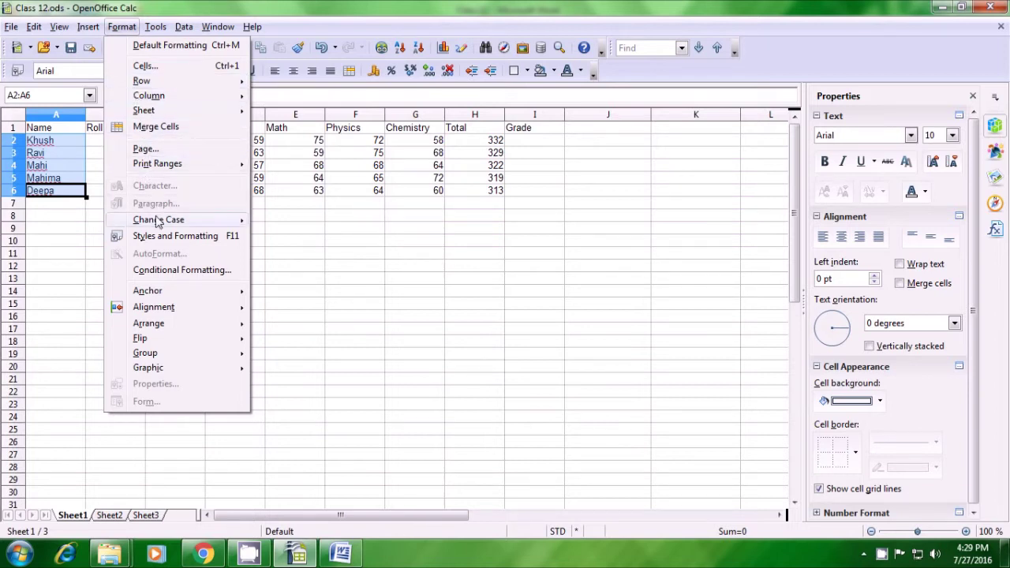
pyautogui.moveTo(158, 223)
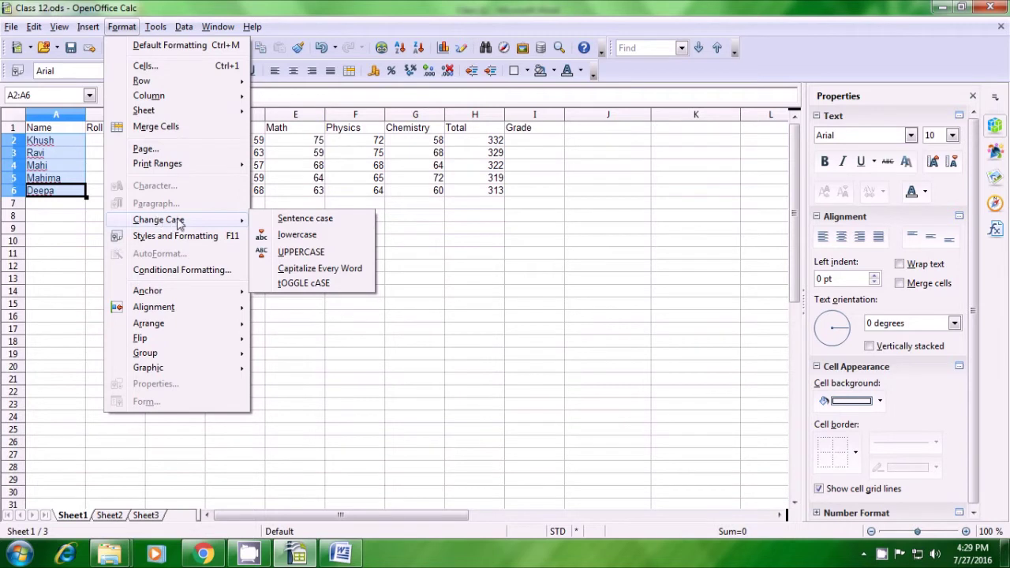
pyautogui.click(290, 253)
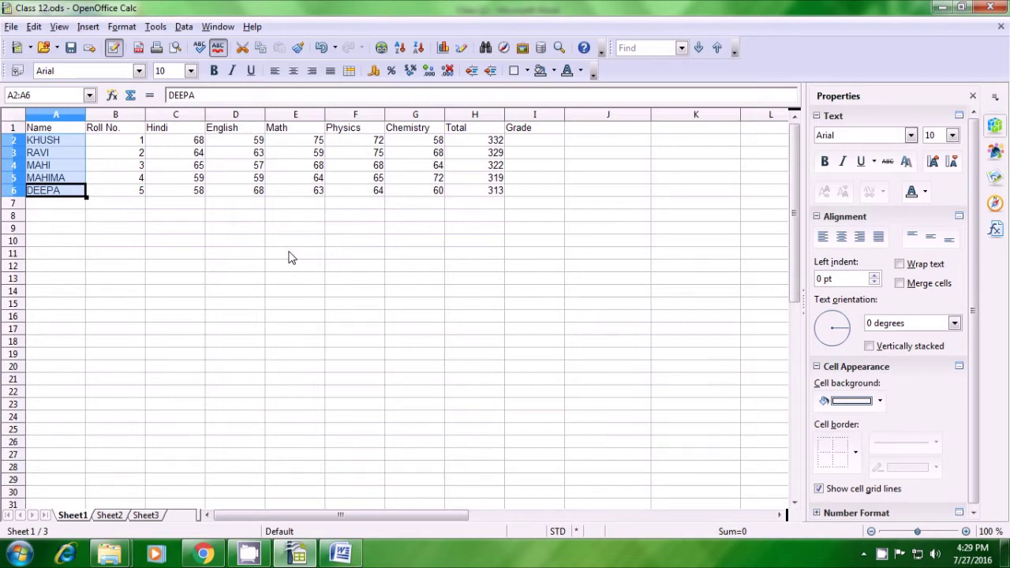
pyautogui.click(290, 255)
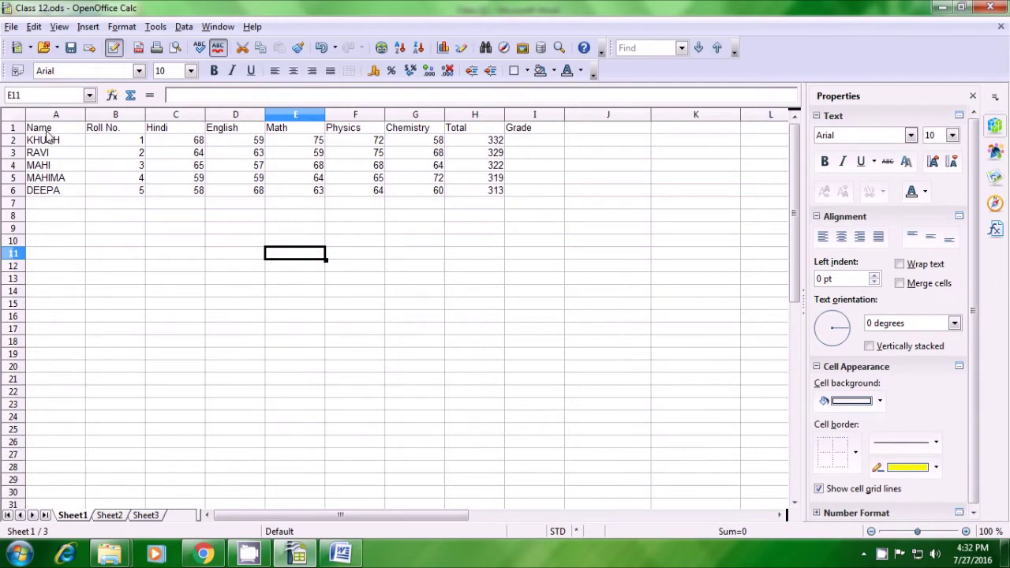
# Select the marks table A1:I6 and insert a chart from it
pyautogui.moveTo(46, 131); pyautogui.dragTo(537, 201)
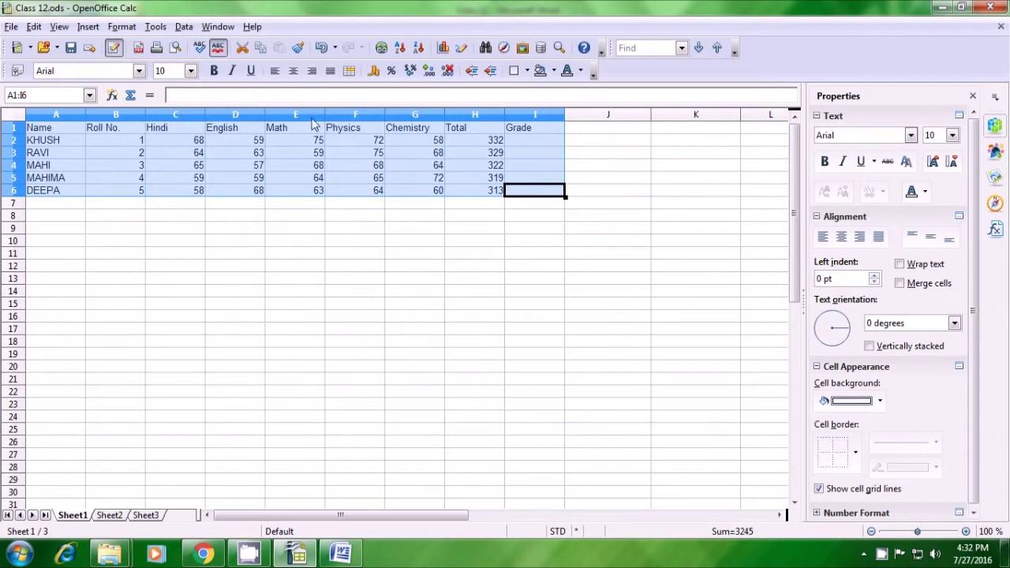
pyautogui.click(88, 27)
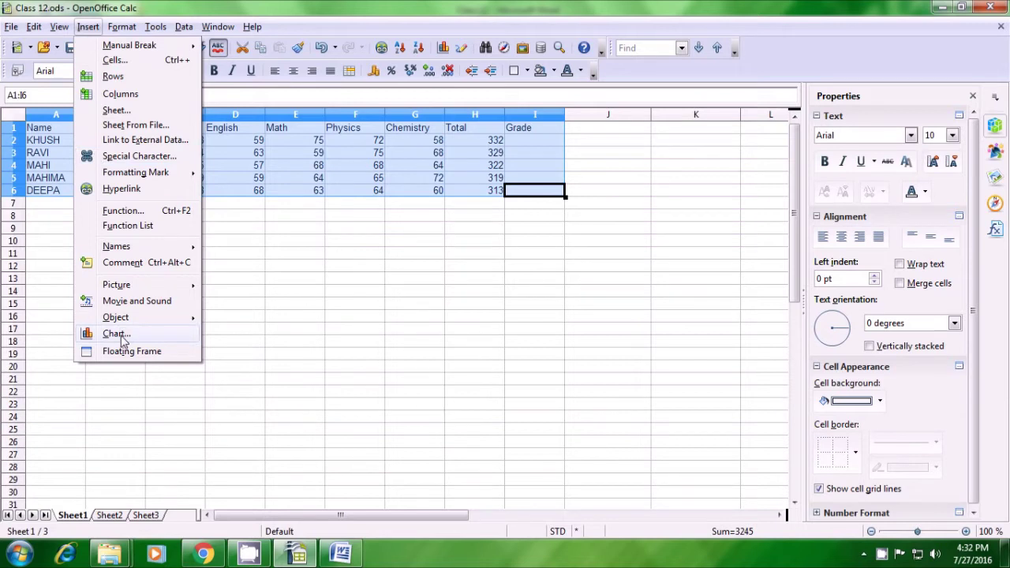
pyautogui.click(115, 334)
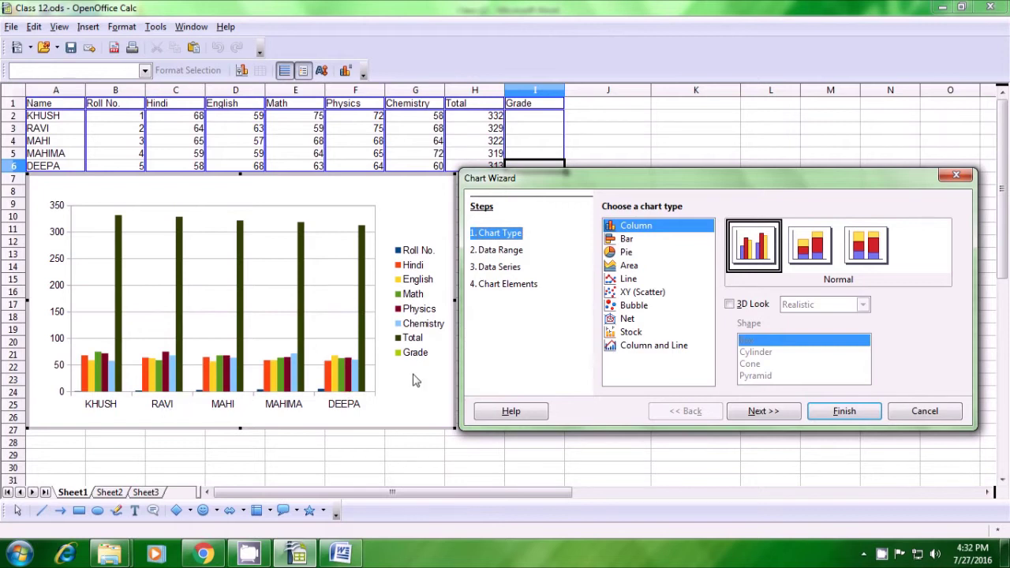
# Choose the Bar chart type and advance to the Data Range step
pyautogui.click(628, 240)
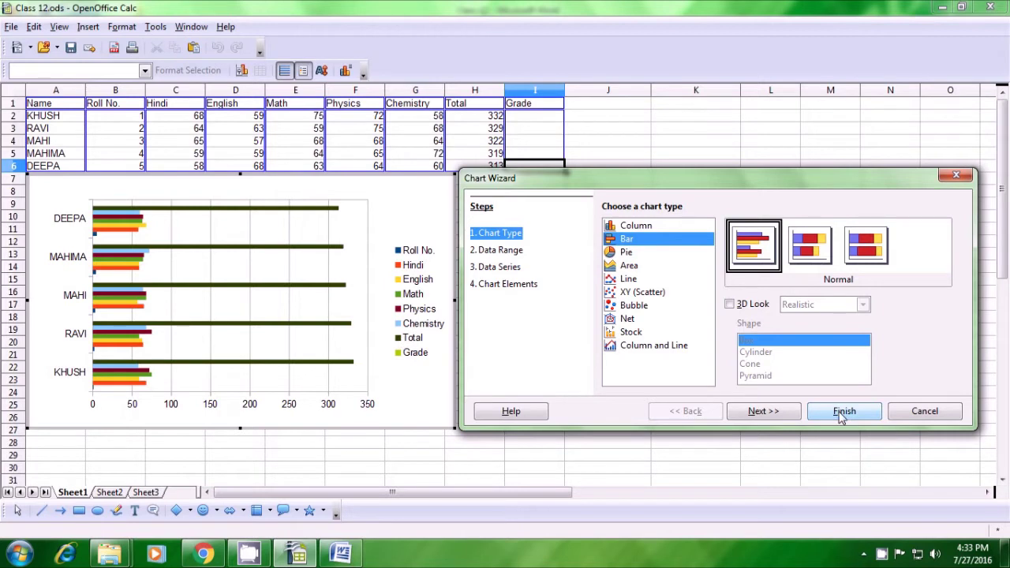
pyautogui.click(769, 417)
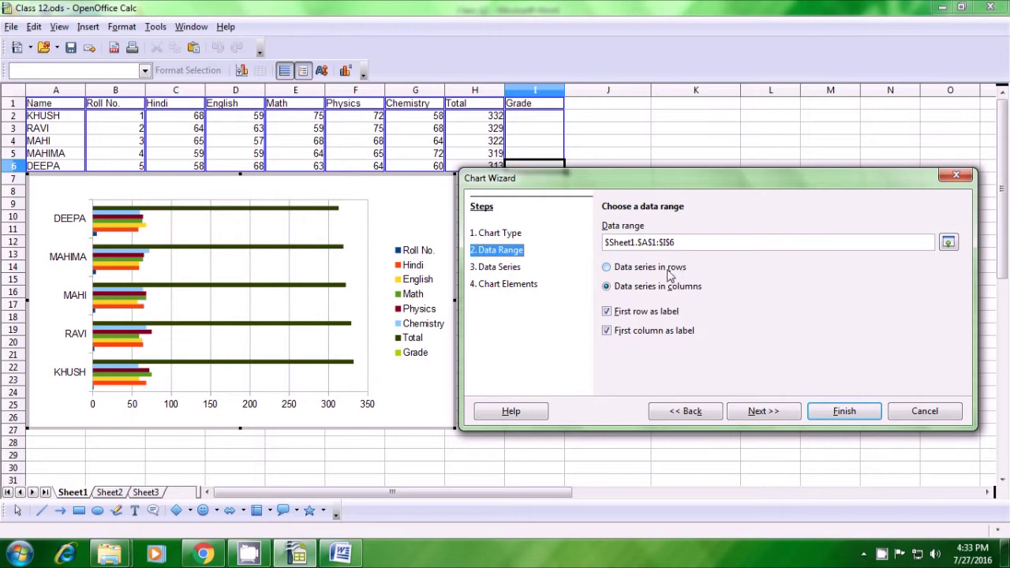
# Keep data series in columns and advance through the data series step to Chart Elements
pyautogui.click(610, 269)
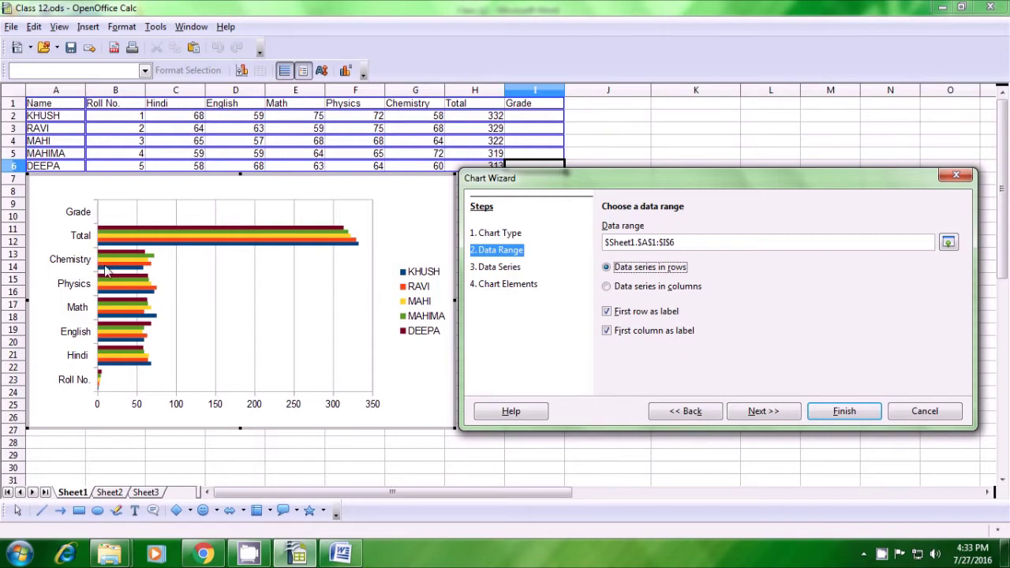
pyautogui.click(607, 288)
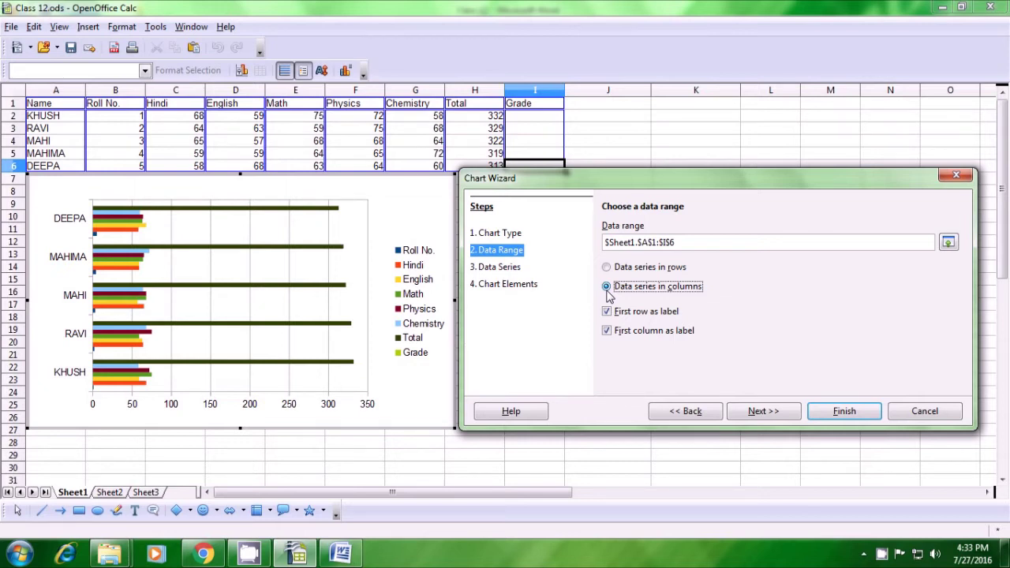
pyautogui.click(773, 413)
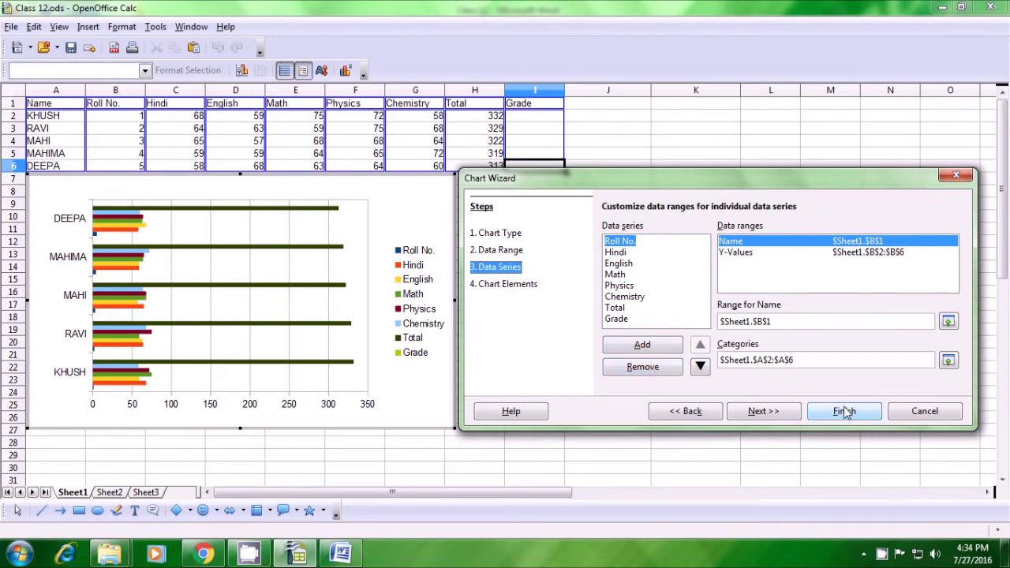
pyautogui.click(766, 413)
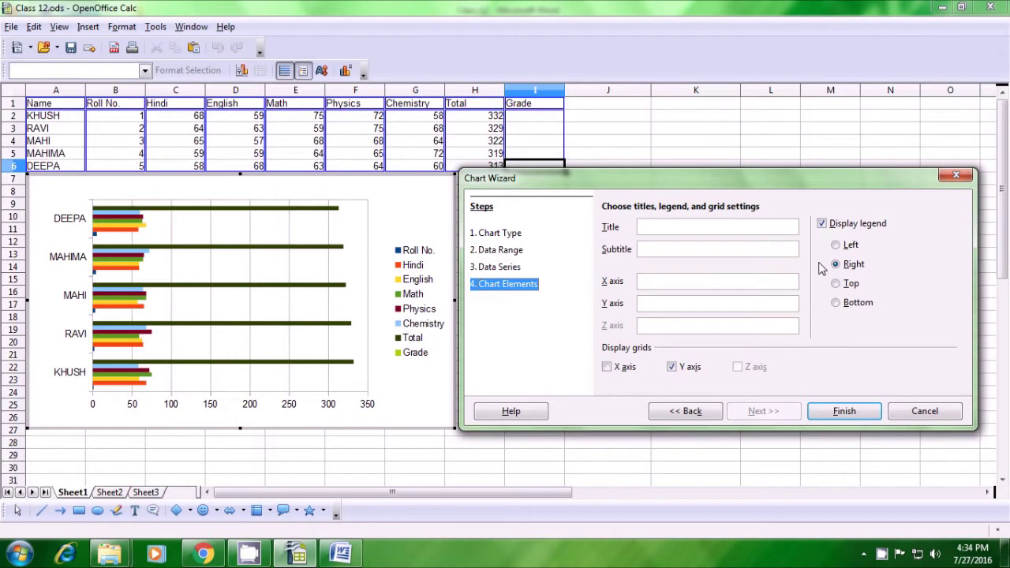
# Set the chart legend position to Top
pyautogui.click(836, 285)
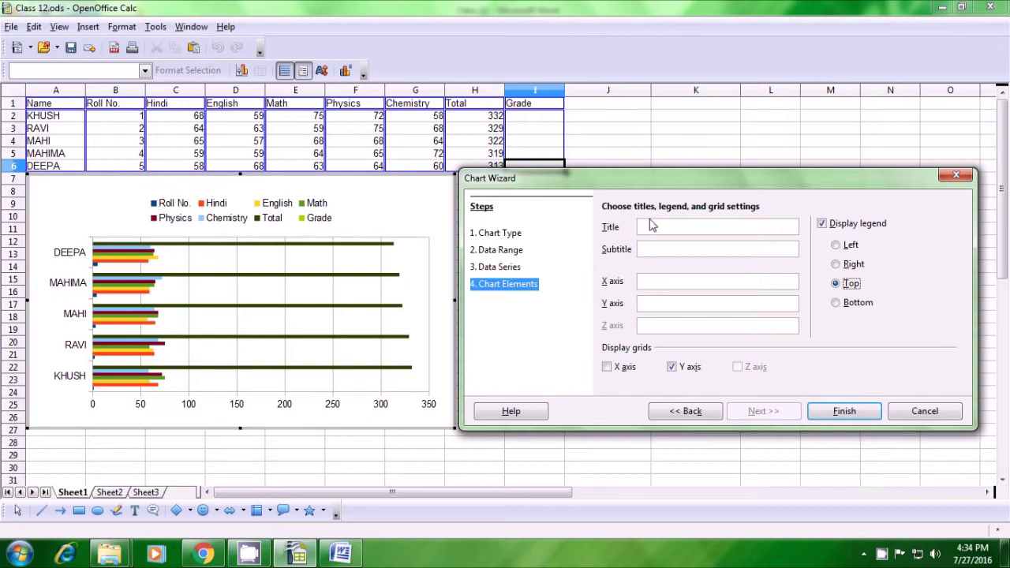
# Move the legend to Bottom and finish the Chart Wizard
pyautogui.click(837, 304)
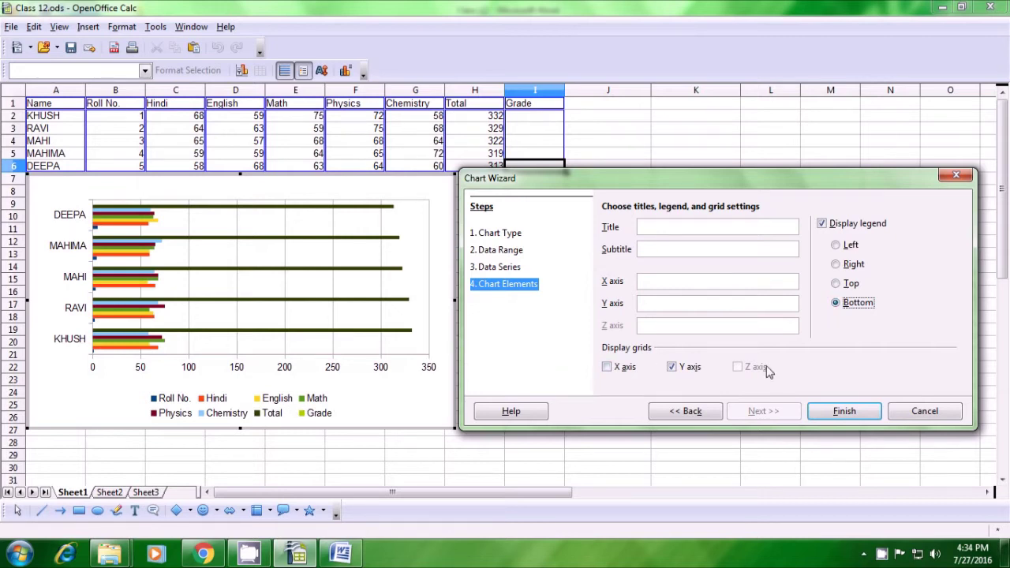
pyautogui.click(843, 413)
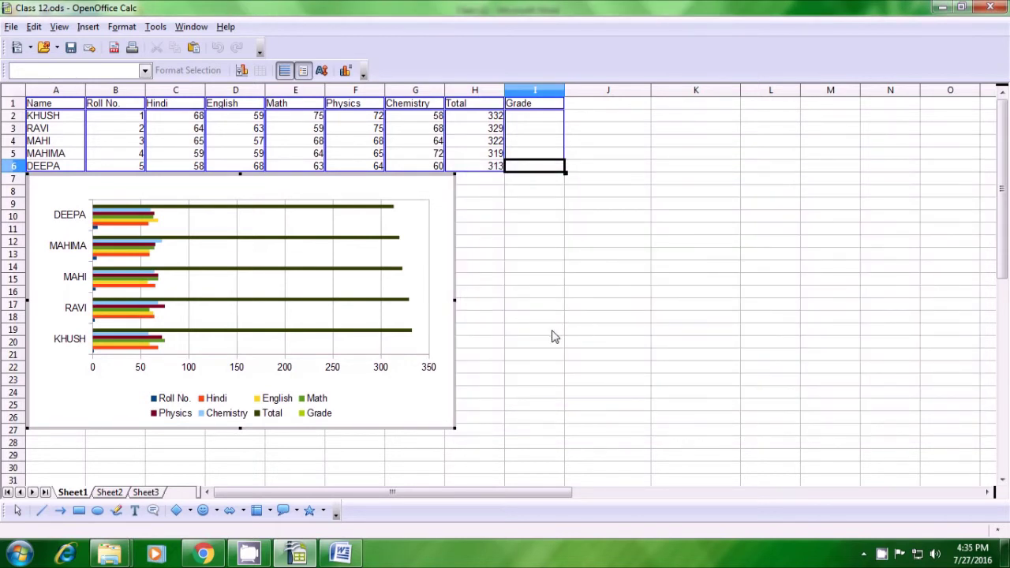
# Shift the chart's plot area slightly within the chart
pyautogui.click(234, 284)
pyautogui.moveTo(234, 284); pyautogui.dragTo(245, 280)
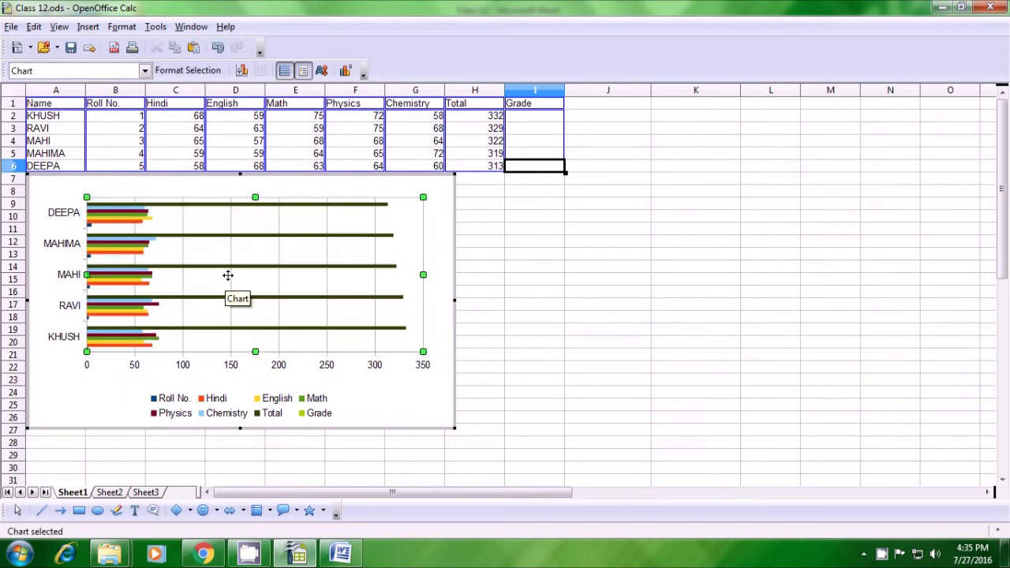
pyautogui.click(49, 189)
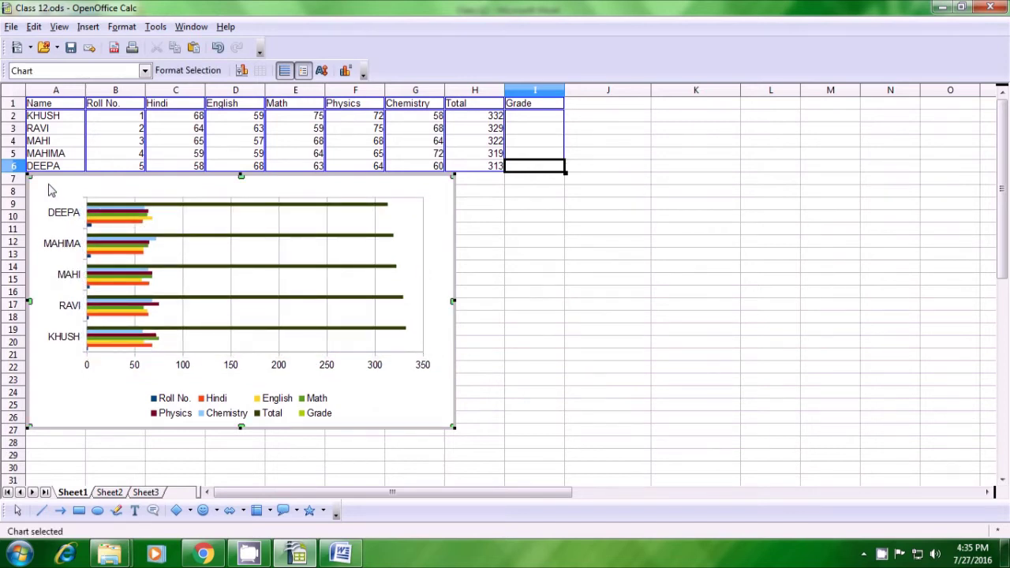
# Shrink the chart from its corner and move it down and right, clear of the table
pyautogui.click(509, 348)
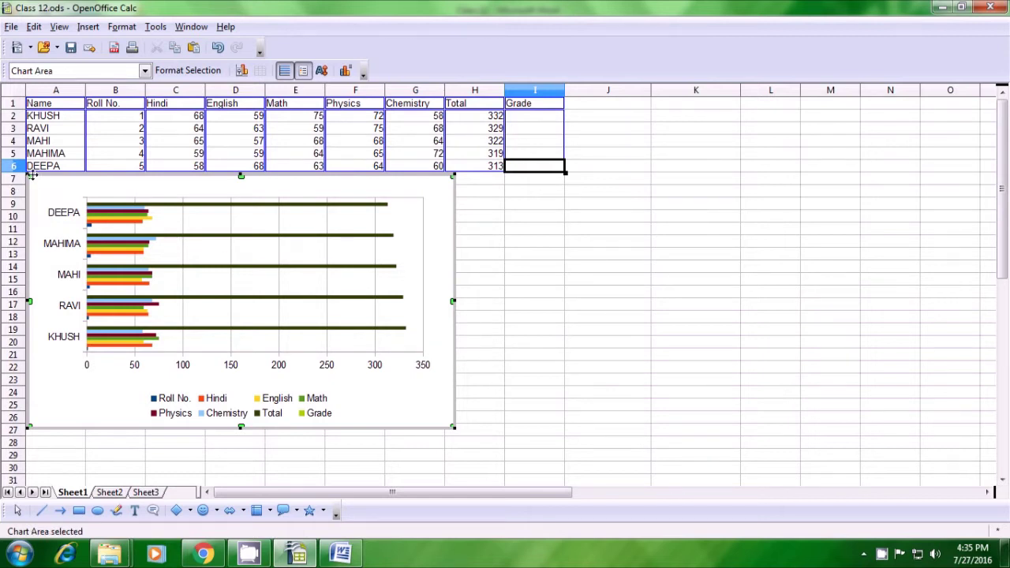
pyautogui.moveTo(30, 175); pyautogui.dragTo(158, 235)
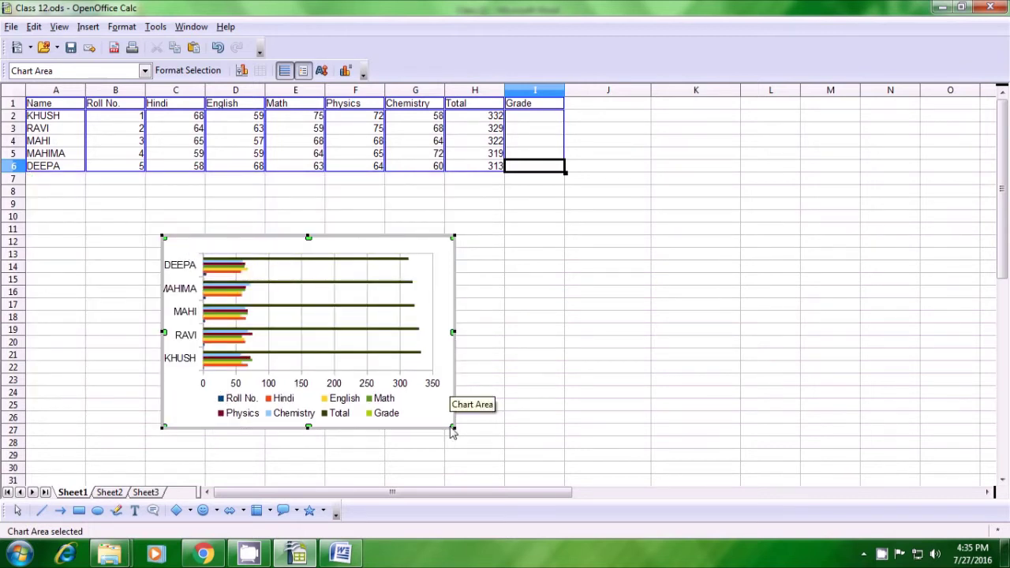
pyautogui.moveTo(454, 425); pyautogui.dragTo(593, 471)
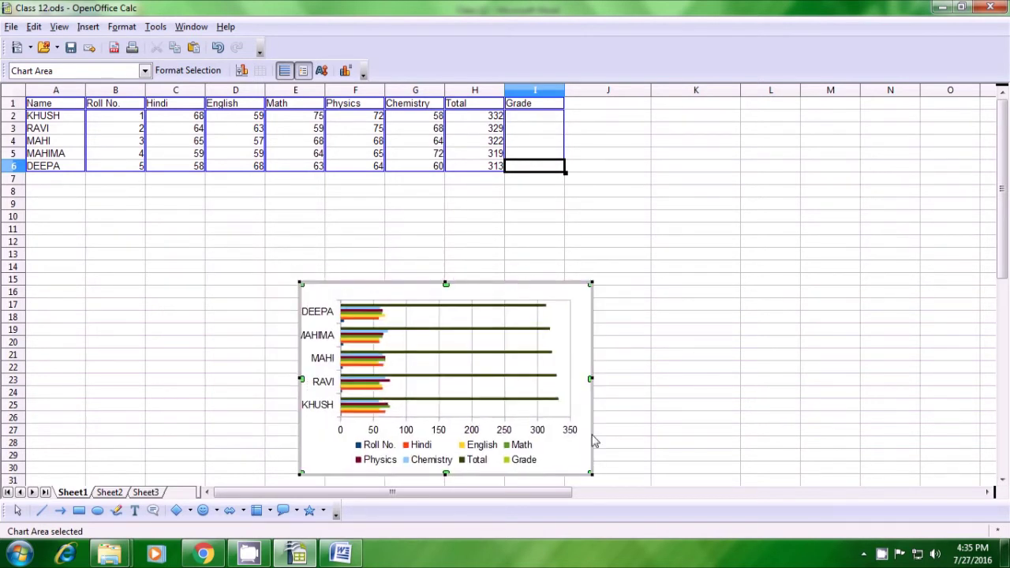
pyautogui.click(631, 371)
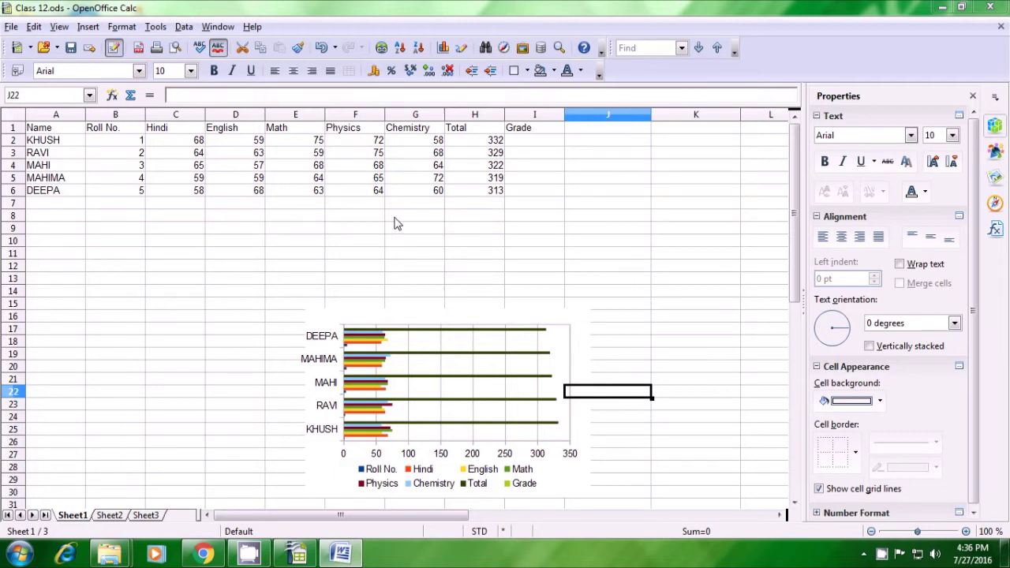
# Enter =IF(H2>330;"A";"B") in I2 so KHUSH's grade shows A
pyautogui.click(536, 142)
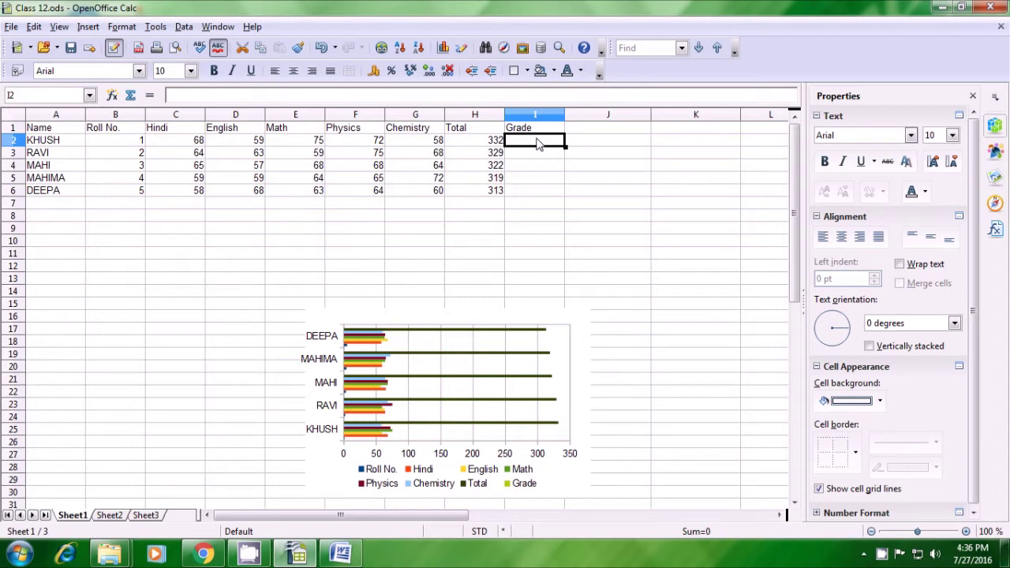
pyautogui.write('=')
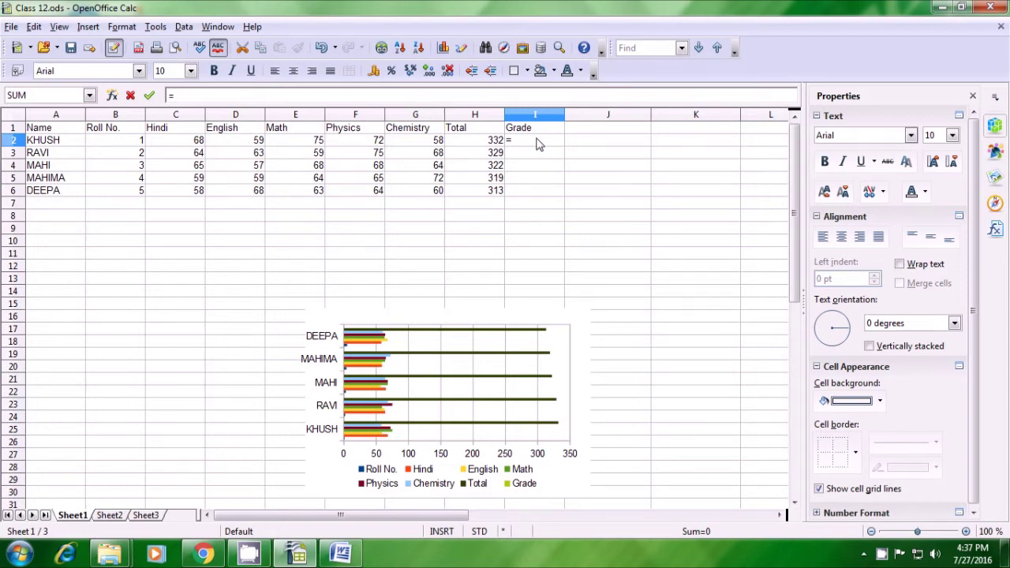
pyautogui.write('if')
pyautogui.write('(')
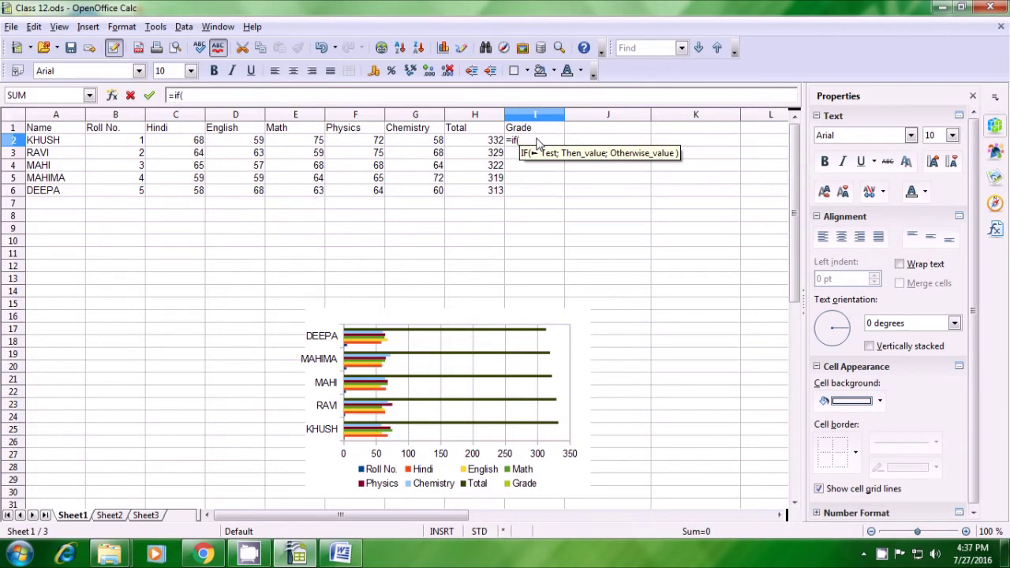
pyautogui.click(495, 143)
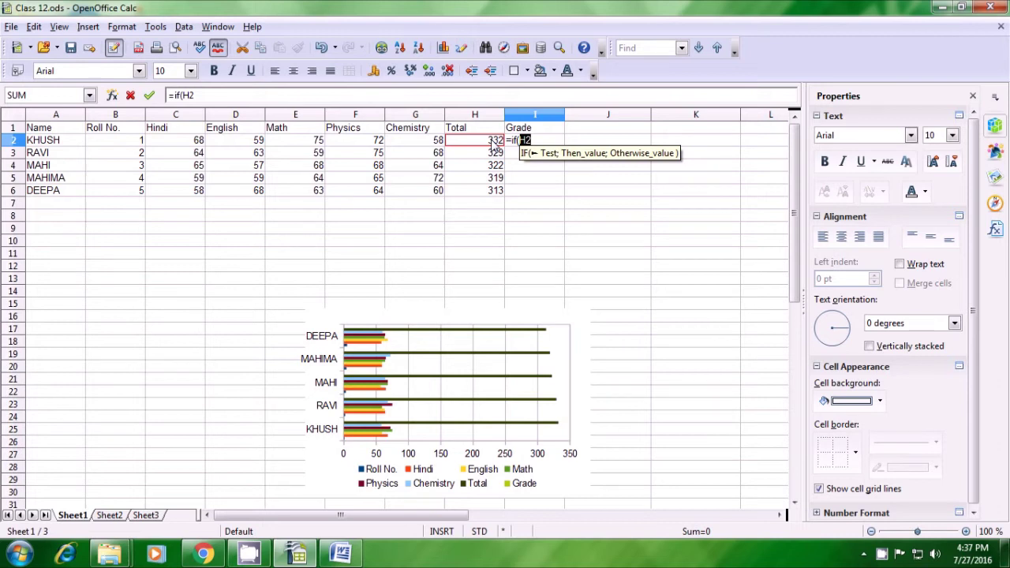
pyautogui.write('>')
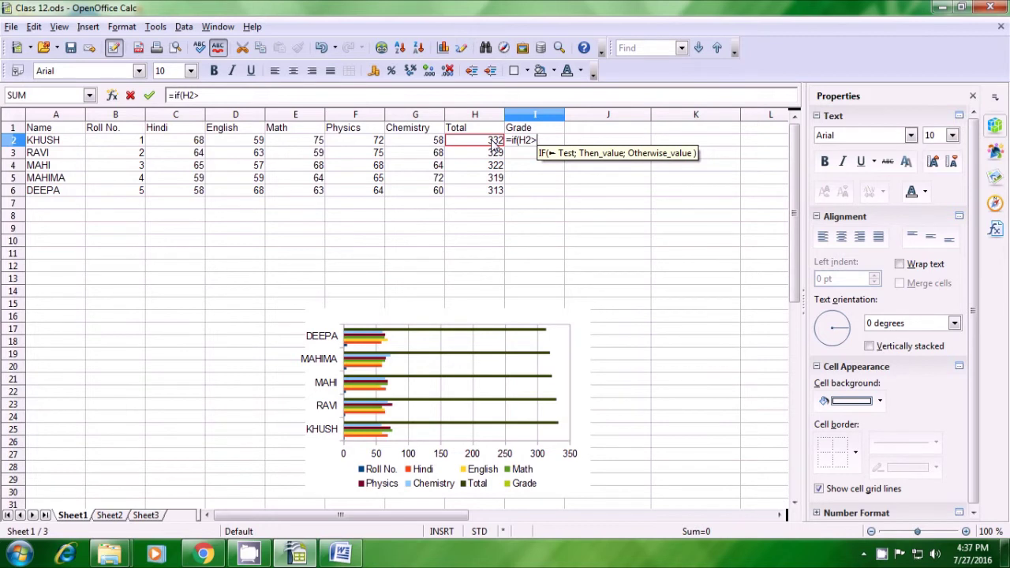
pyautogui.write('33')
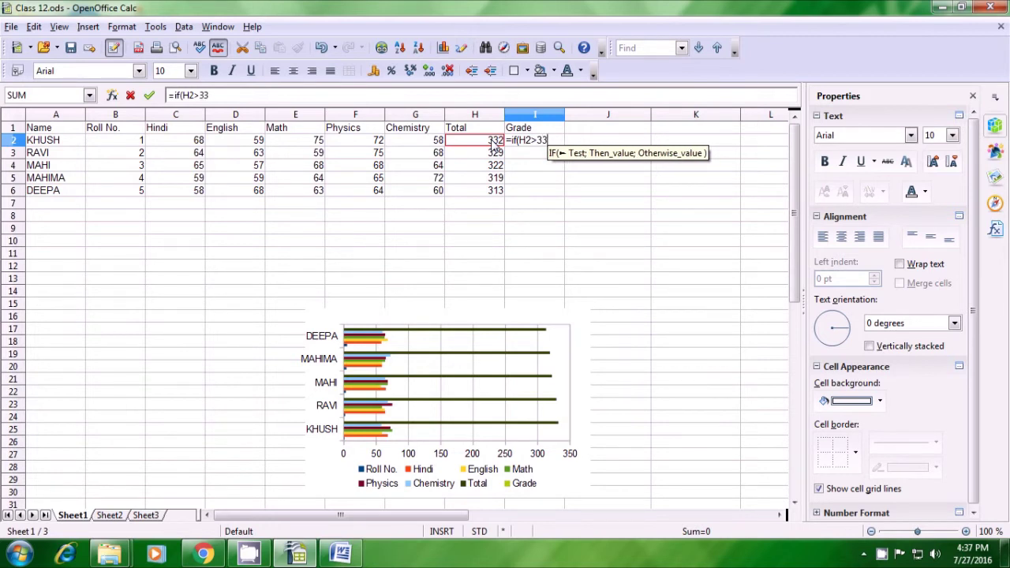
pyautogui.write('0')
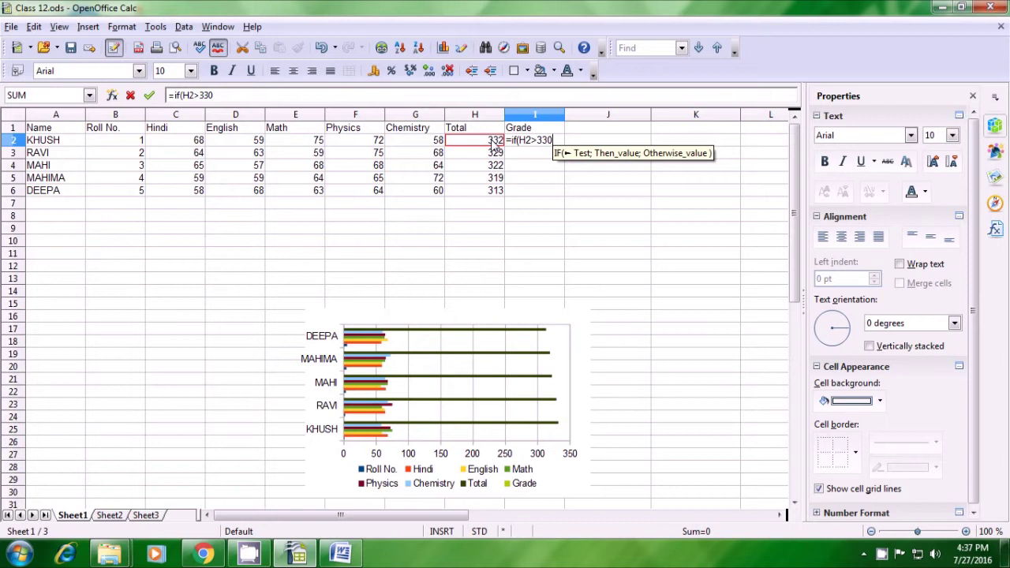
pyautogui.write(';')
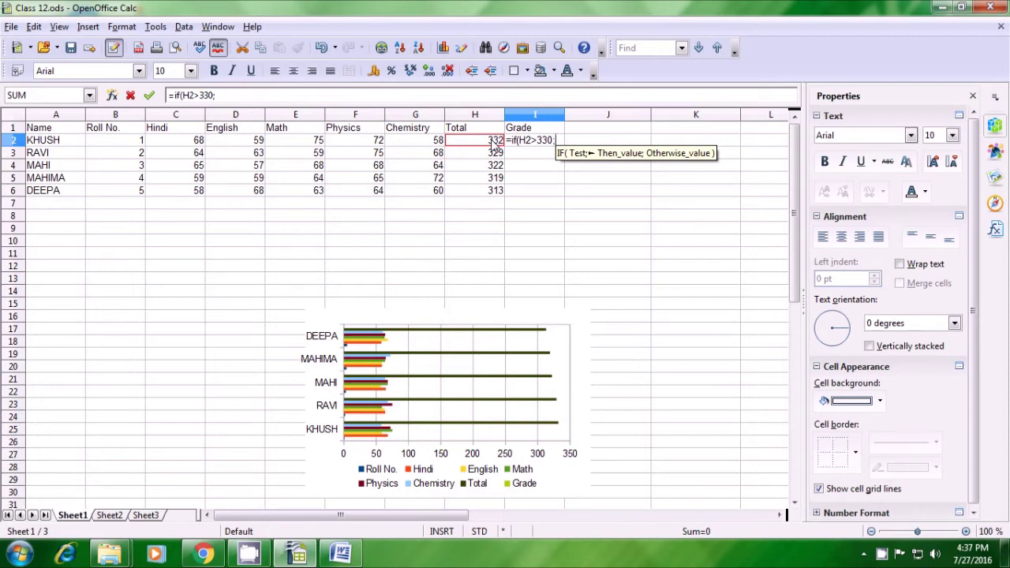
pyautogui.write('"')
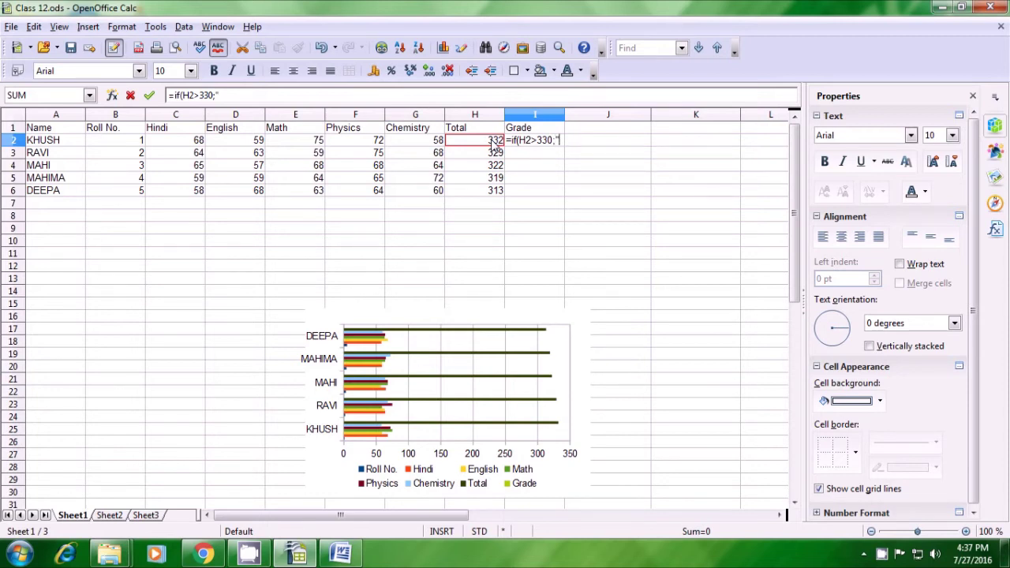
pyautogui.write('A')
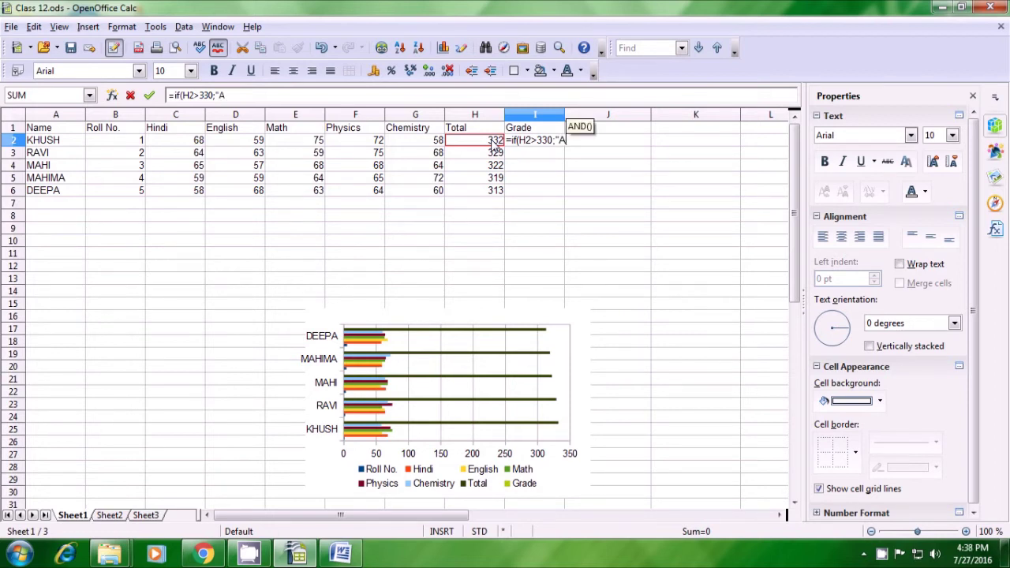
pyautogui.write('"')
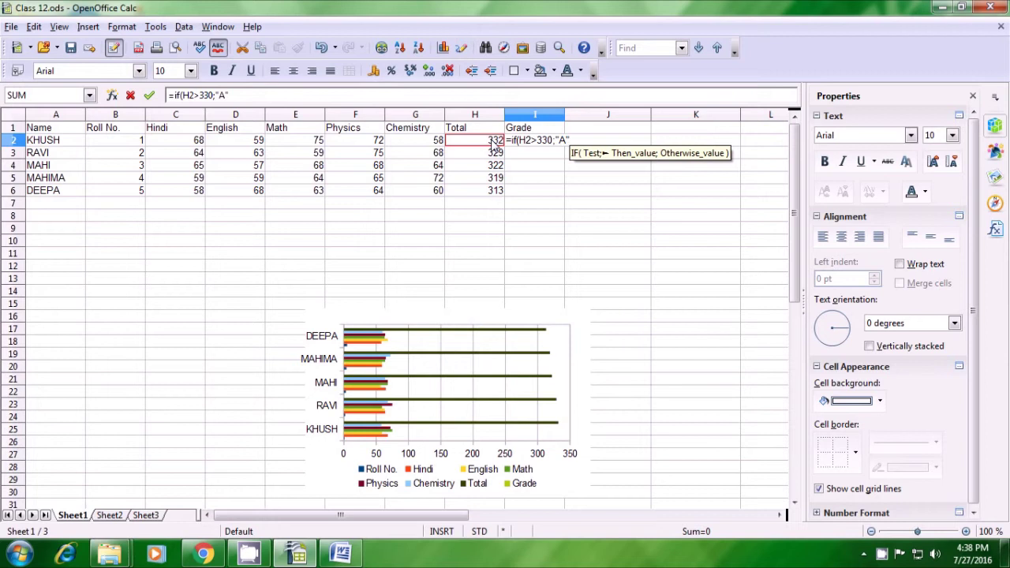
pyautogui.write(';')
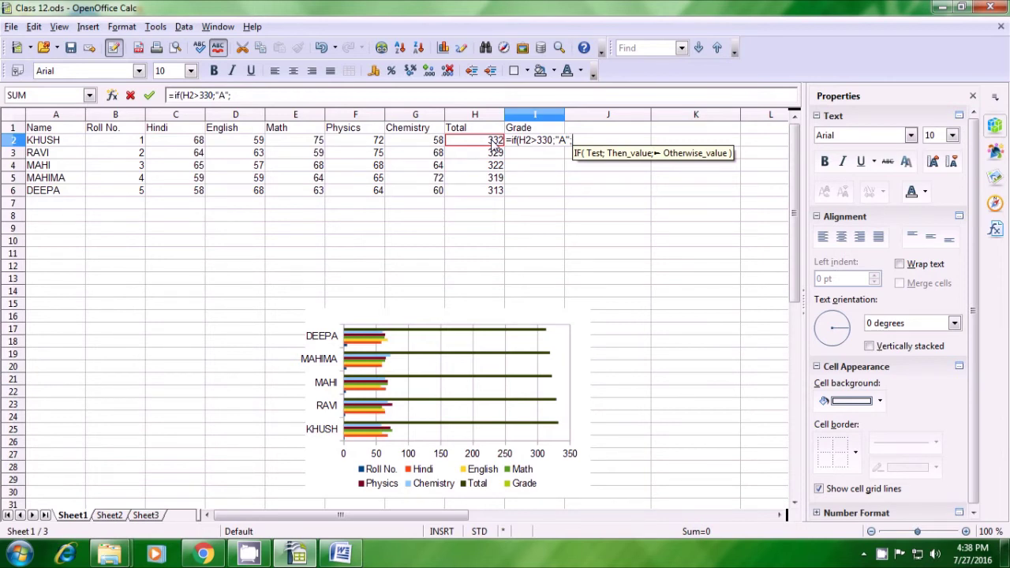
pyautogui.write('"')
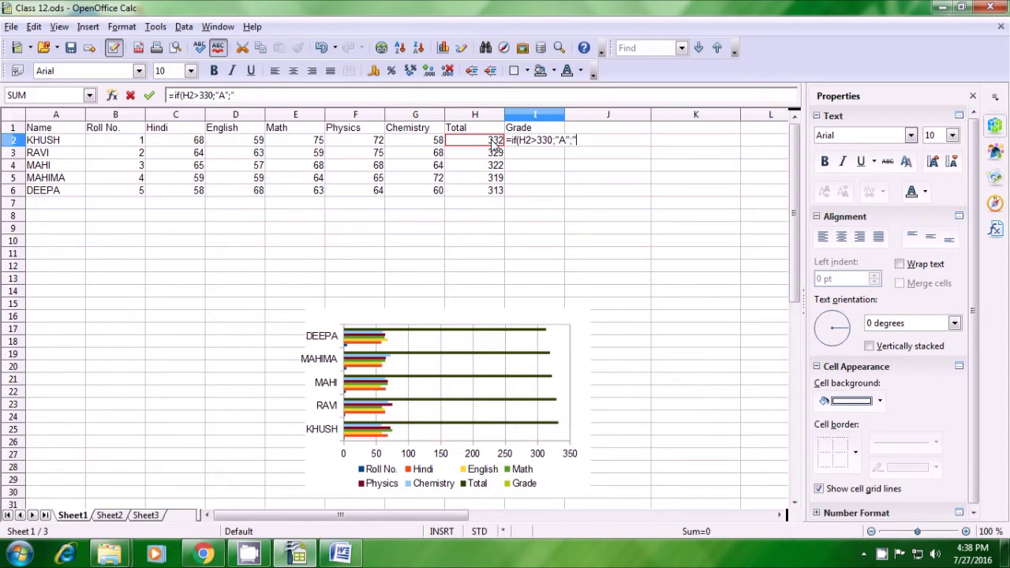
pyautogui.write('B')
pyautogui.write('"')
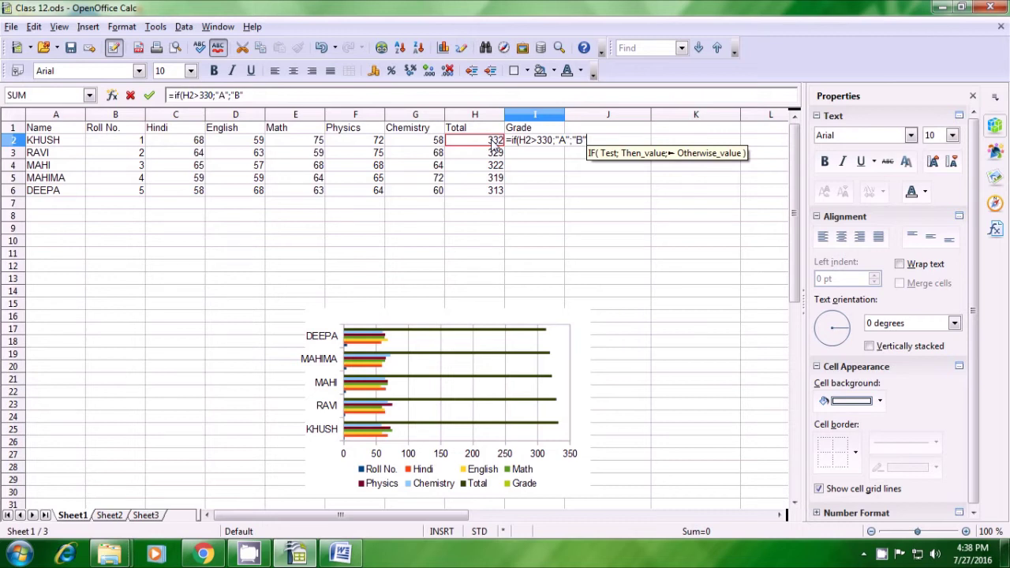
pyautogui.write(')')
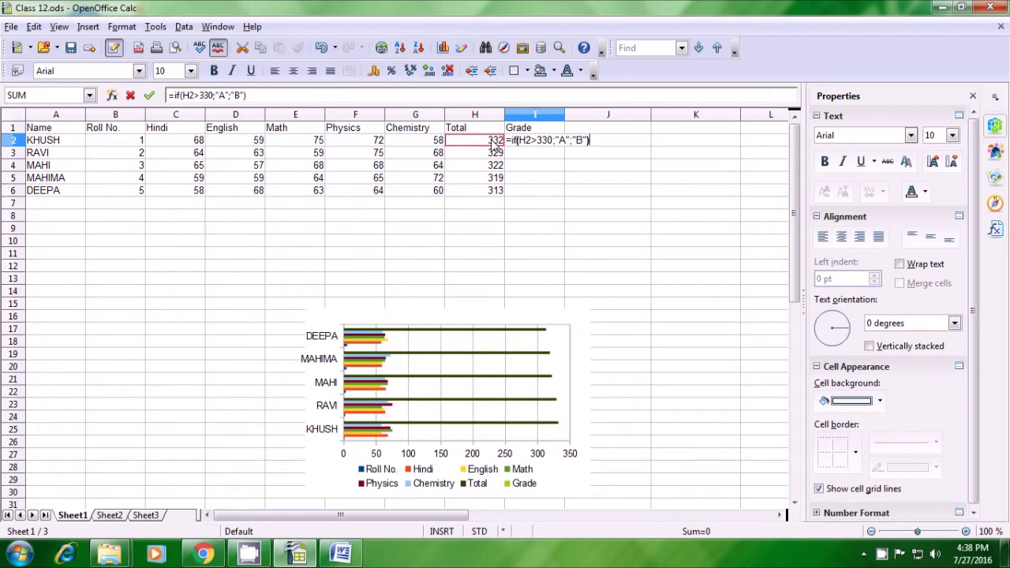
pyautogui.press('Return')
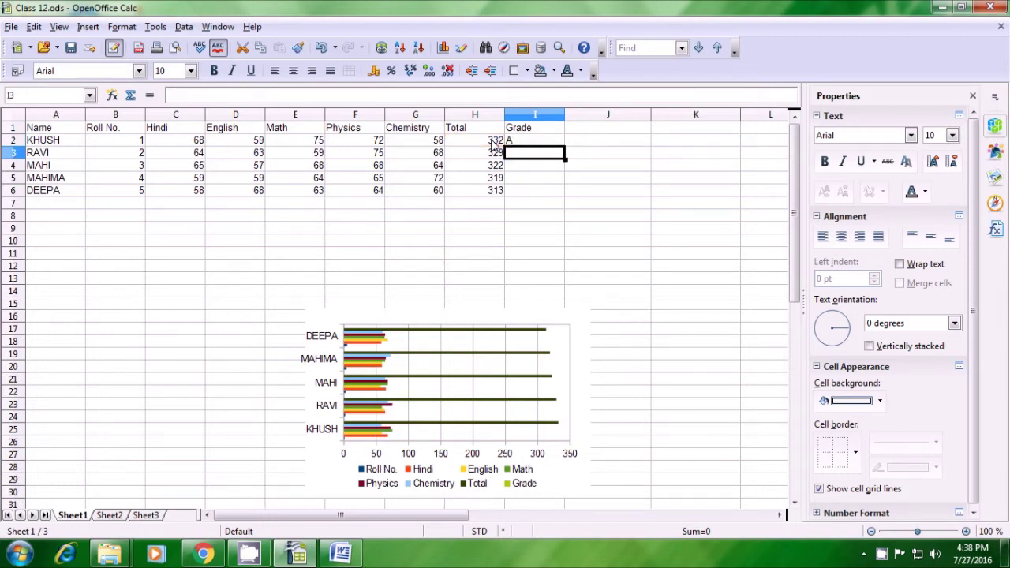
# Fill the I2 grade formula down to I6, giving A to KHUSH and B to the other four
pyautogui.click(532, 144)
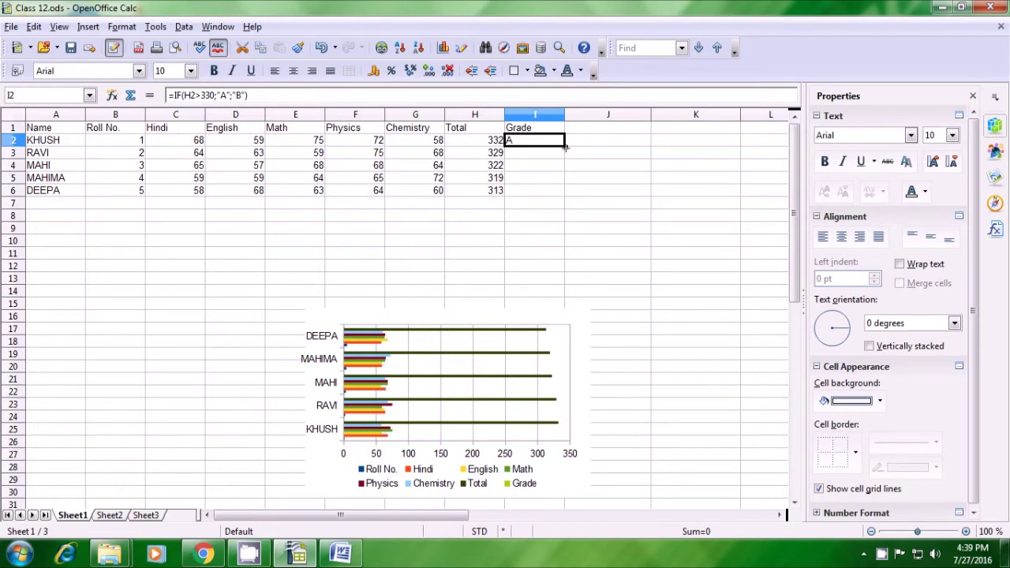
pyautogui.moveTo(565, 147); pyautogui.dragTo(565, 195)
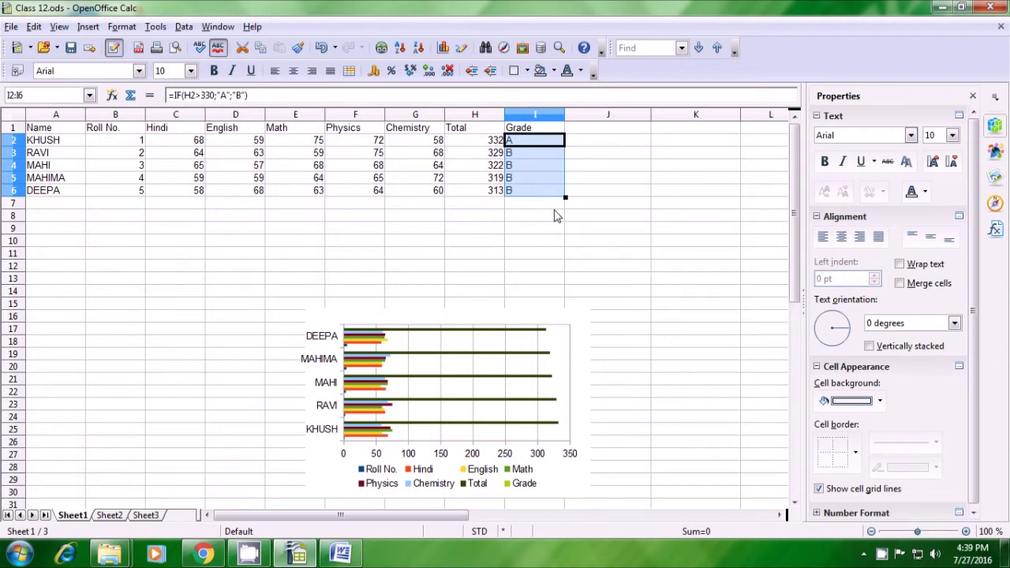
pyautogui.click(555, 215)
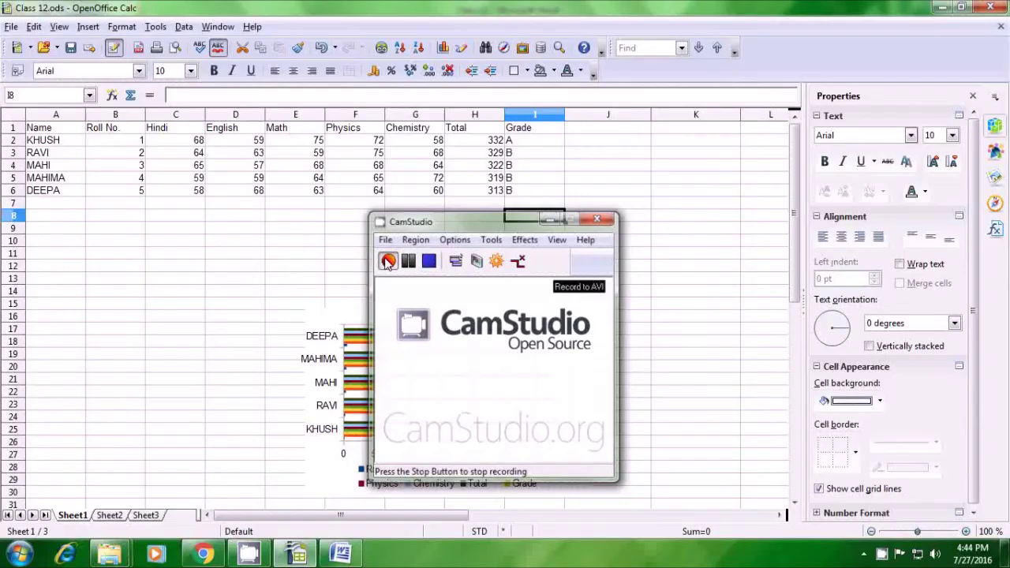
# Enter the website's contact e-mail address in cell J12
pyautogui.click(571, 266)
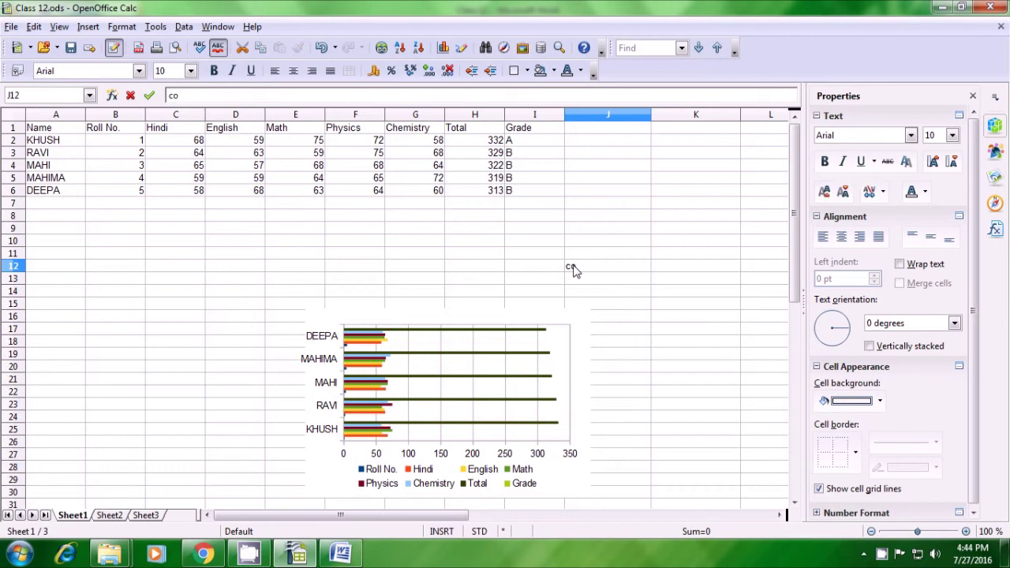
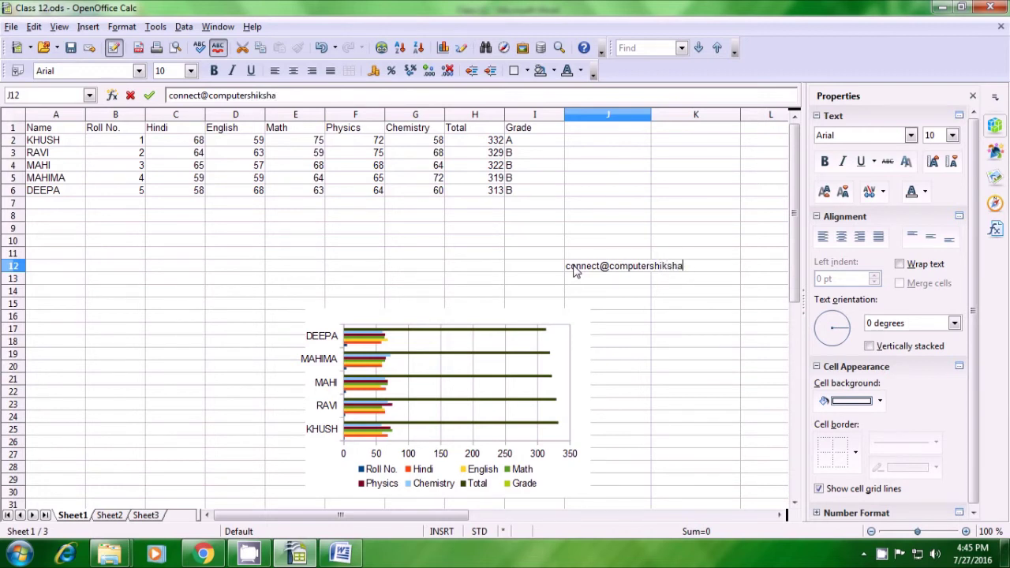
pyautogui.press('Return')
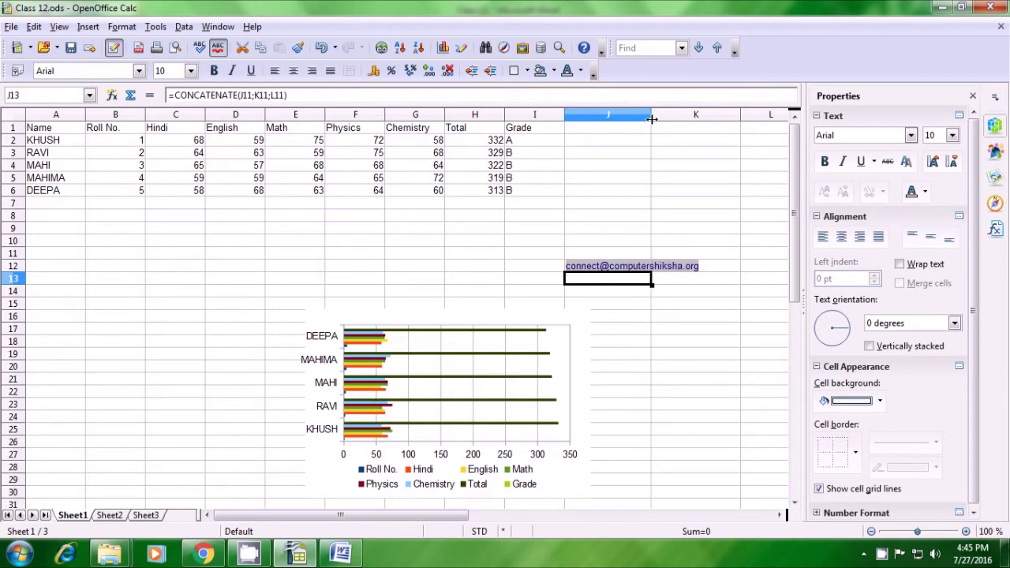
# Widen column J and enter =FIND("@";J12) in J14, returning 8
pyautogui.doubleClick(652, 118)
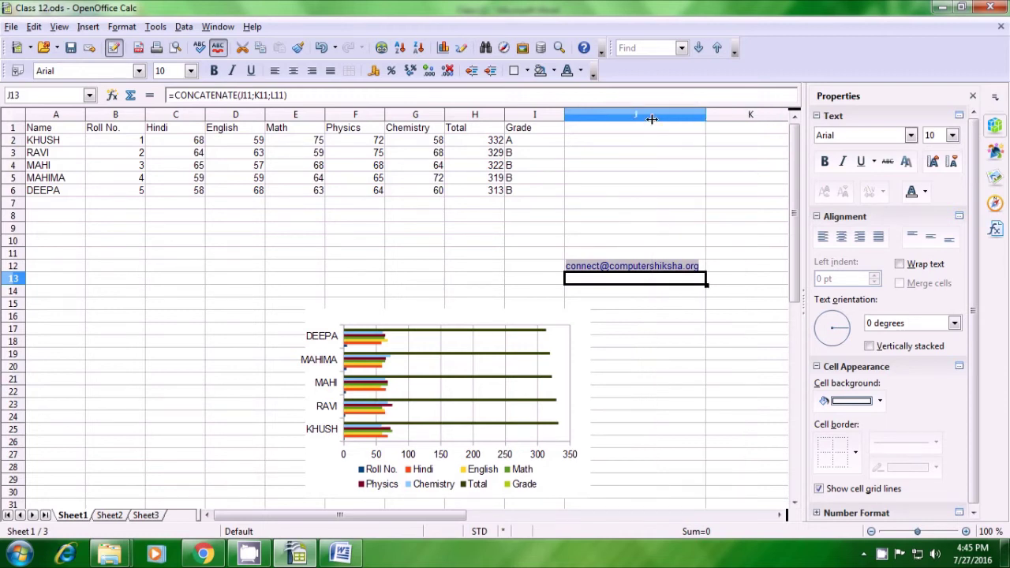
pyautogui.click(598, 295)
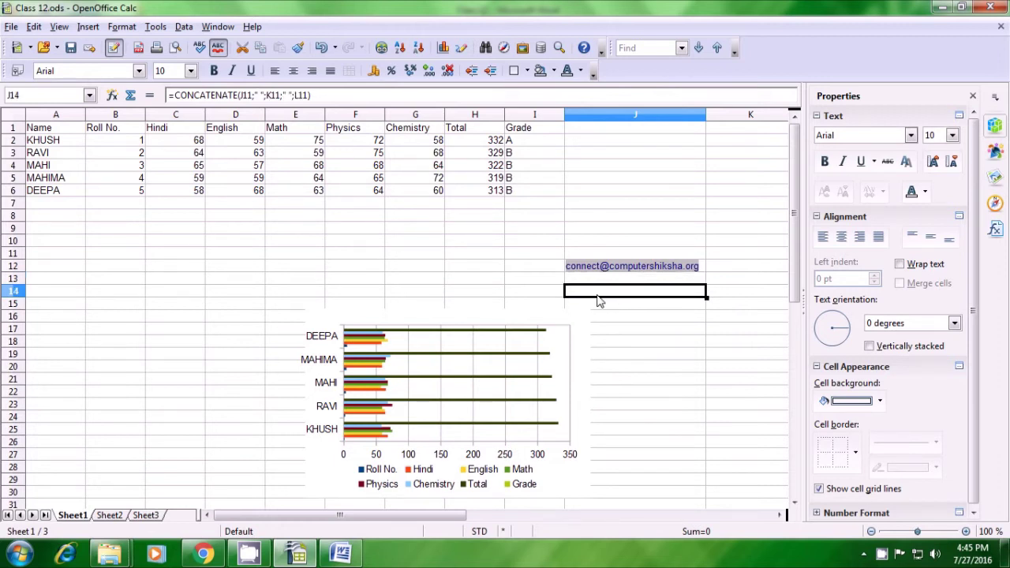
pyautogui.write('=')
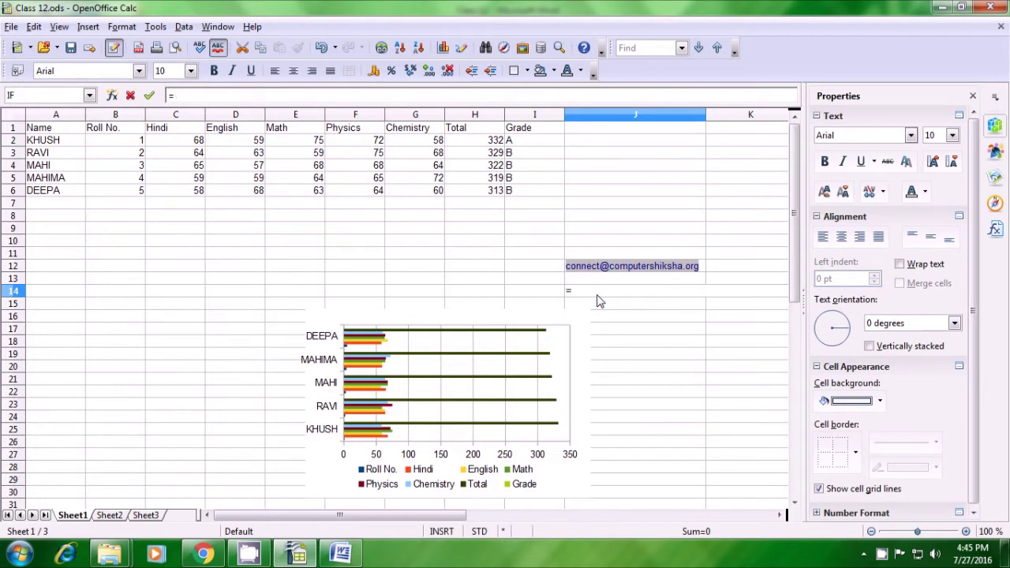
pyautogui.write('find')
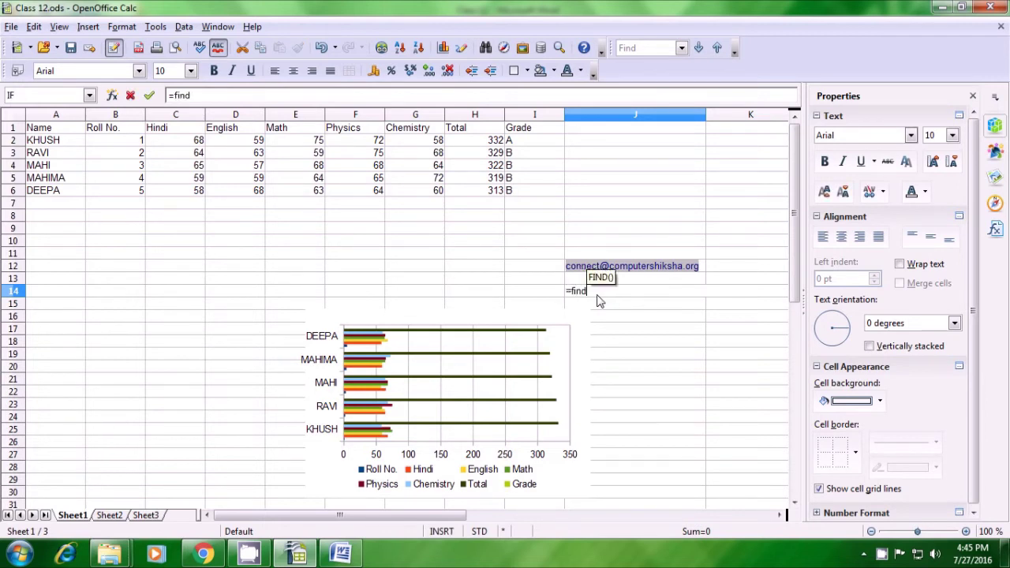
pyautogui.write('(')
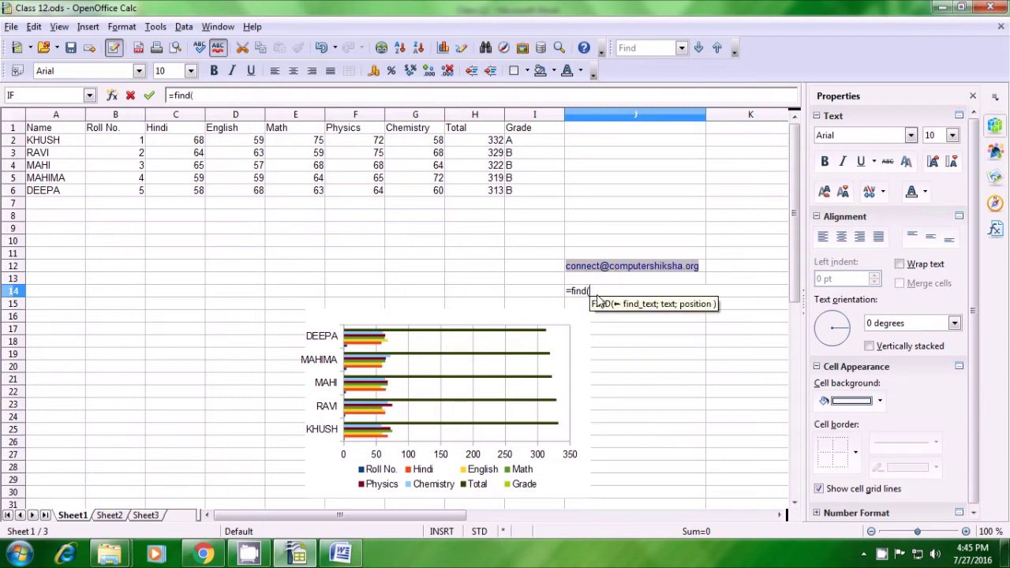
pyautogui.write('"@')
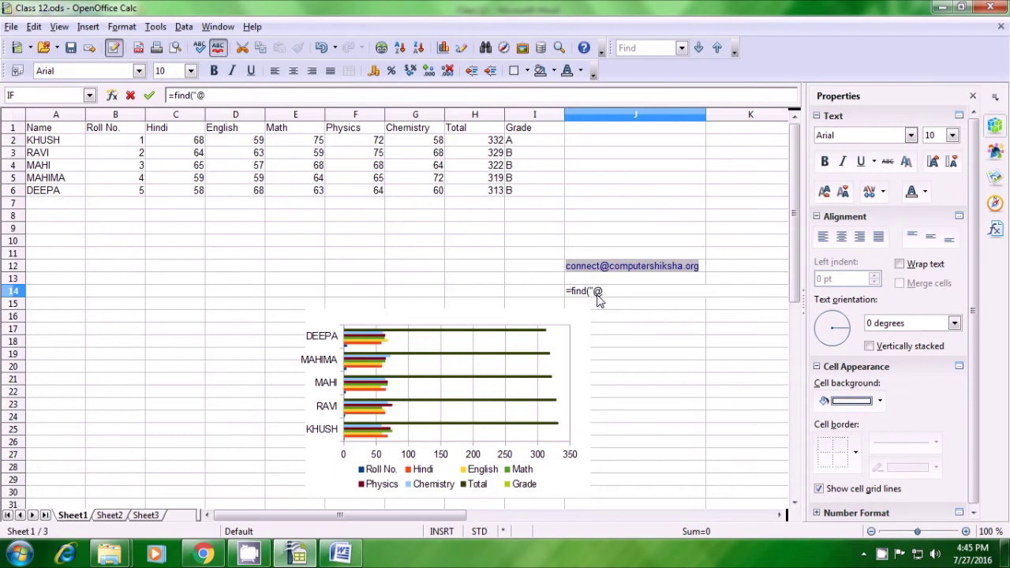
pyautogui.write('"')
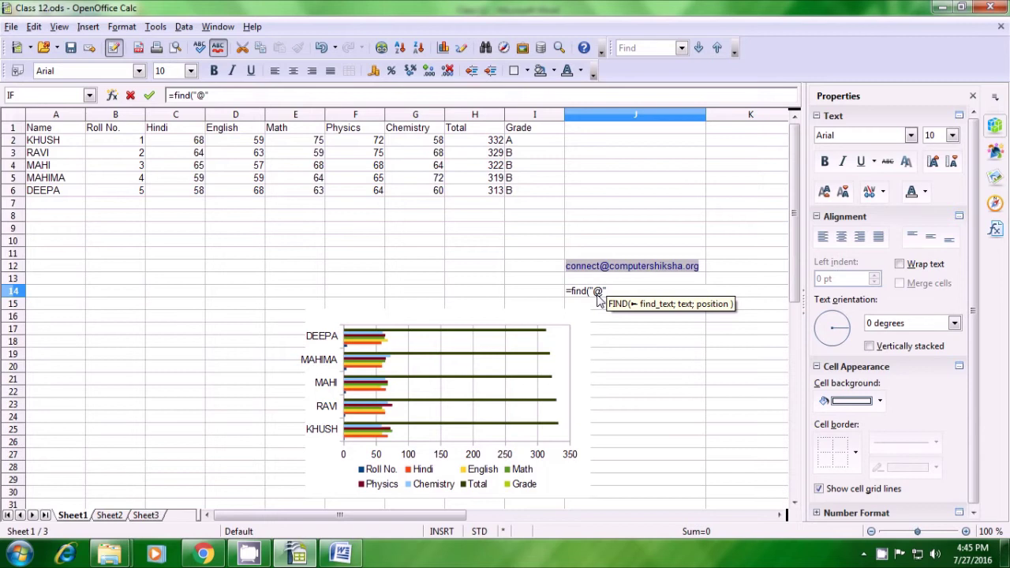
pyautogui.write(';')
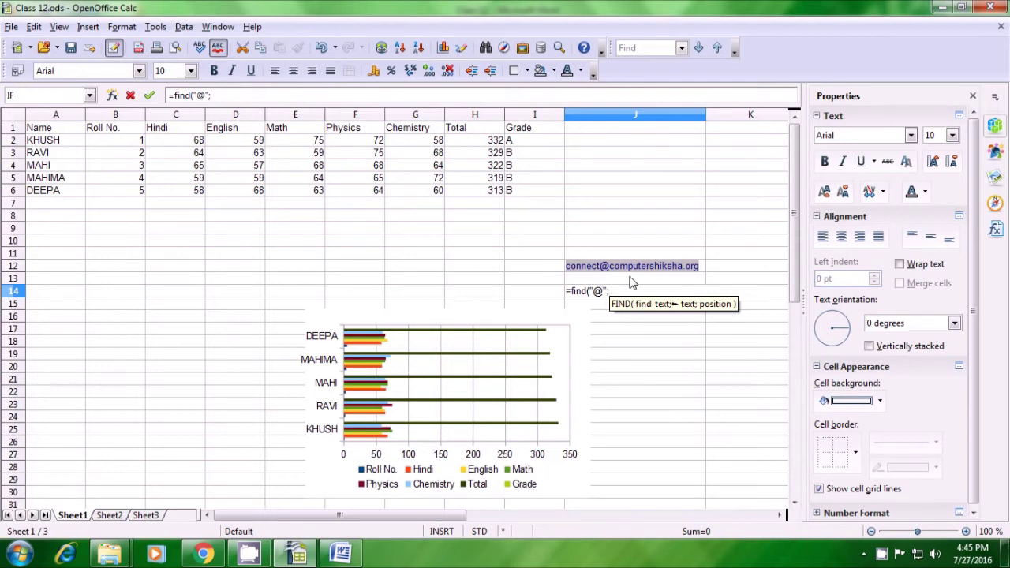
pyautogui.click(704, 270)
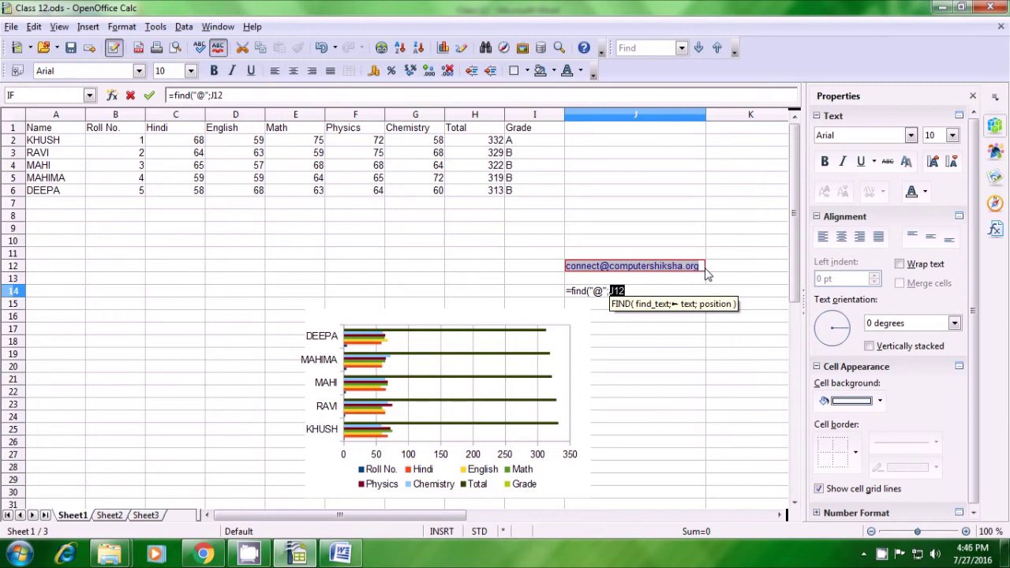
pyautogui.write(')')
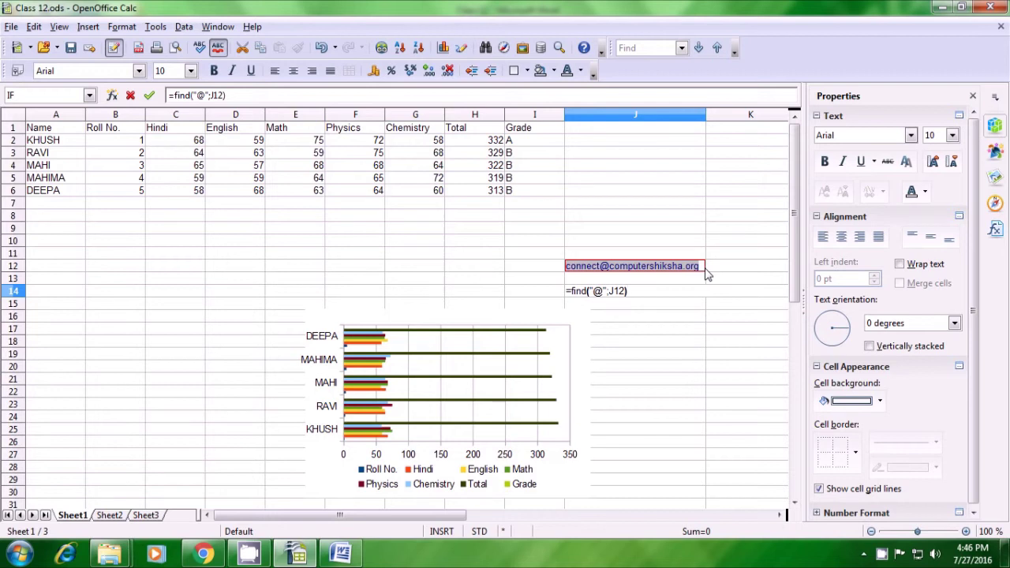
pyautogui.press('Return')
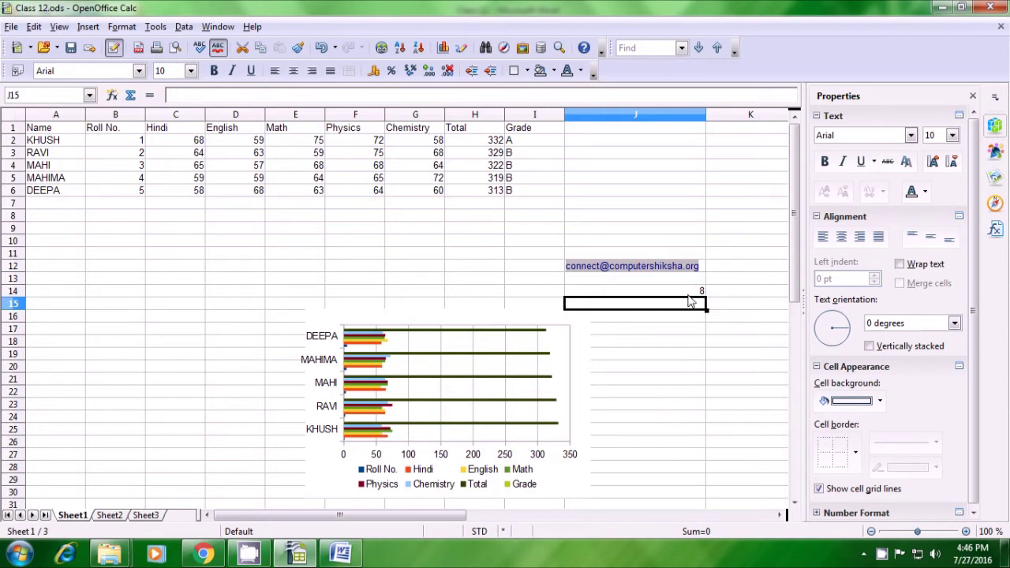
pyautogui.click(689, 294)
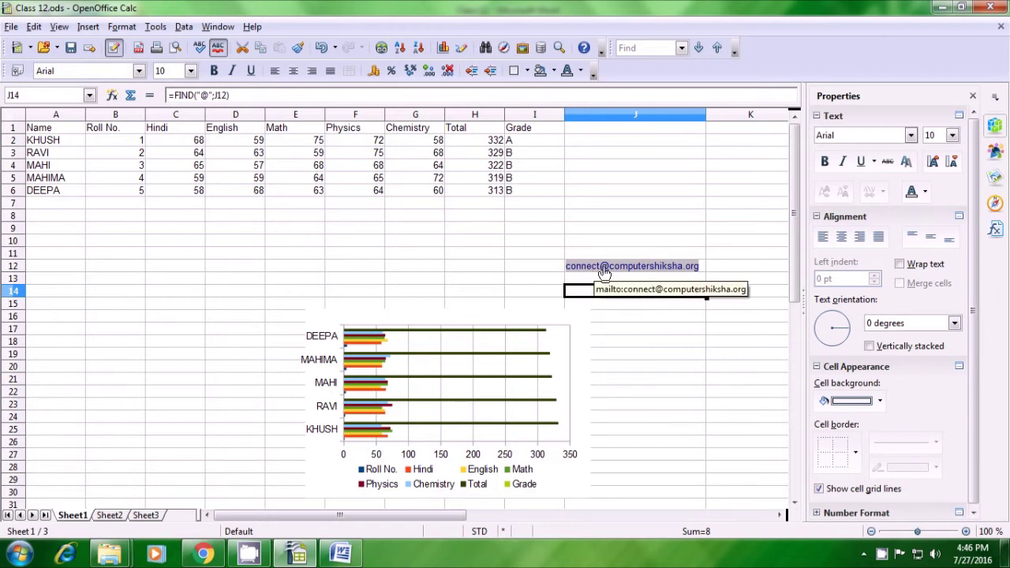
pyautogui.click(617, 307)
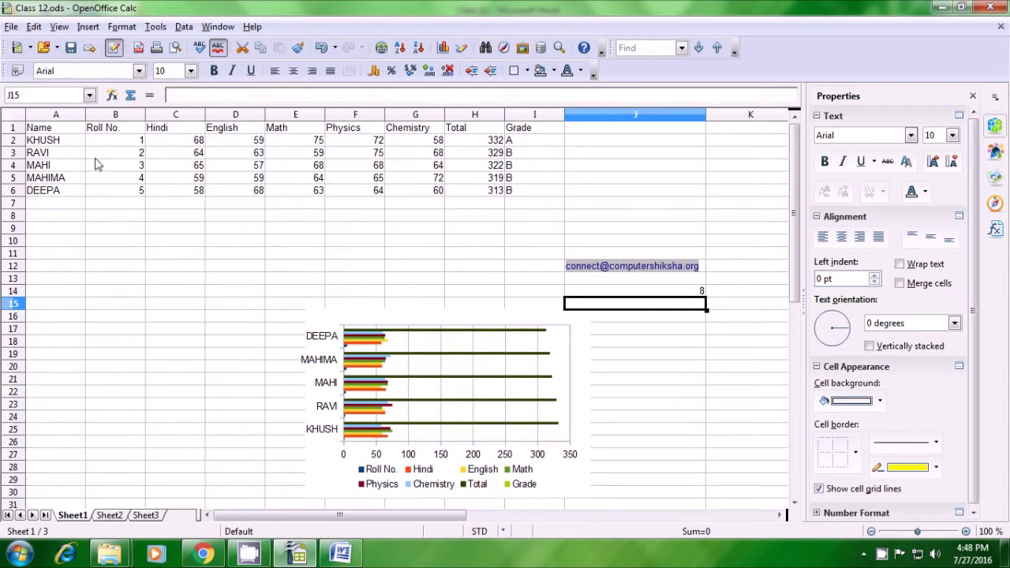
# Select and review the student names under the Name heading on Sheet1
pyautogui.click(47, 131)
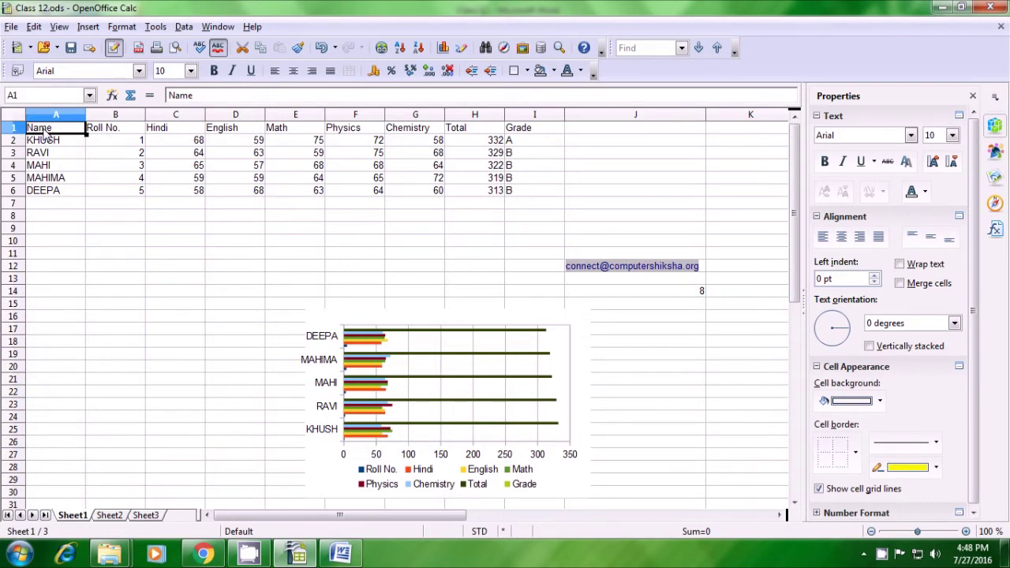
pyautogui.moveTo(44, 133); pyautogui.dragTo(38, 194)
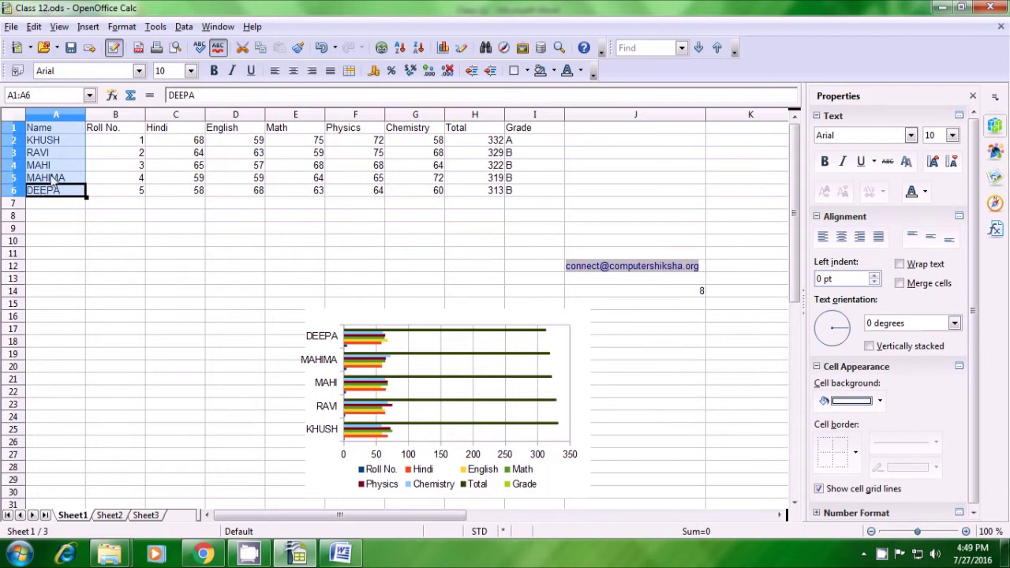
pyautogui.click(178, 239)
pyautogui.click(55, 131)
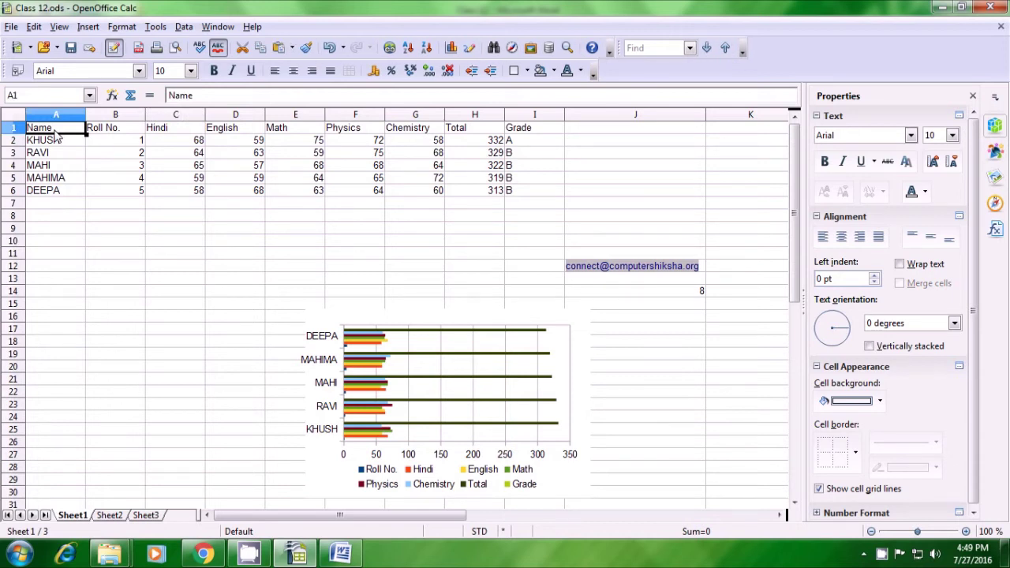
# On Sheet2, enter the heading Name in A1 and move to B1
pyautogui.click(111, 515)
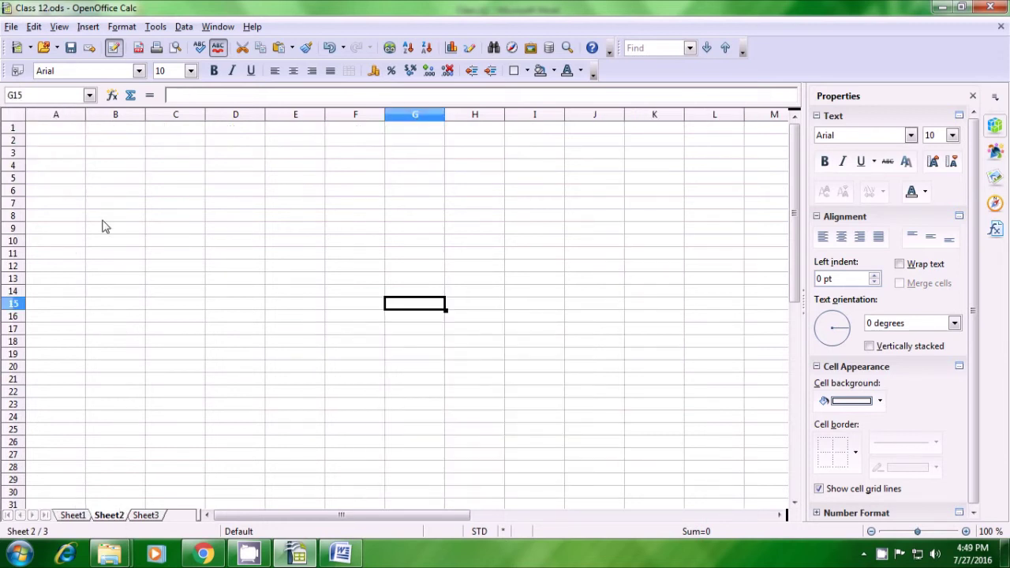
pyautogui.click(64, 130)
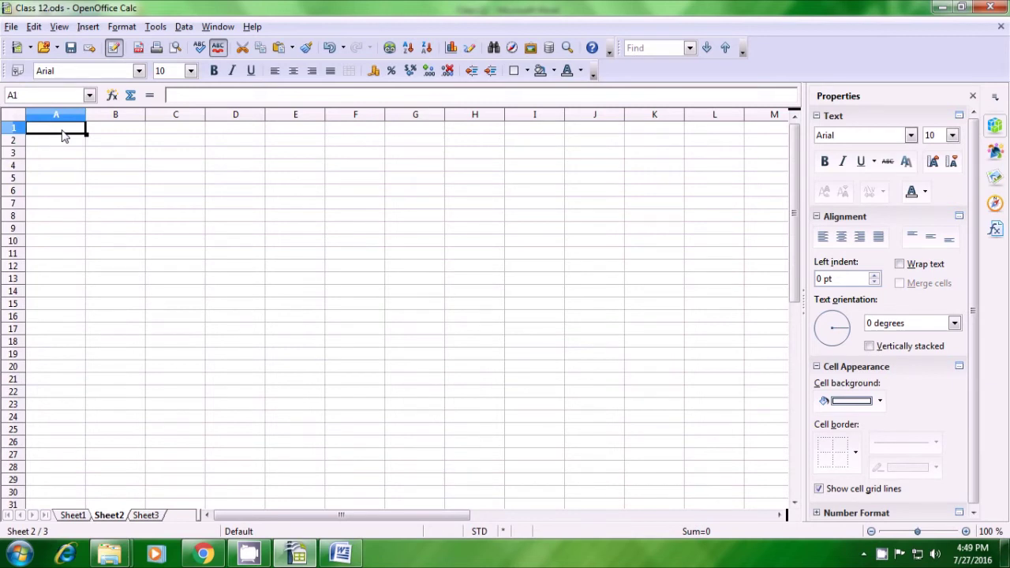
pyautogui.write('Name')
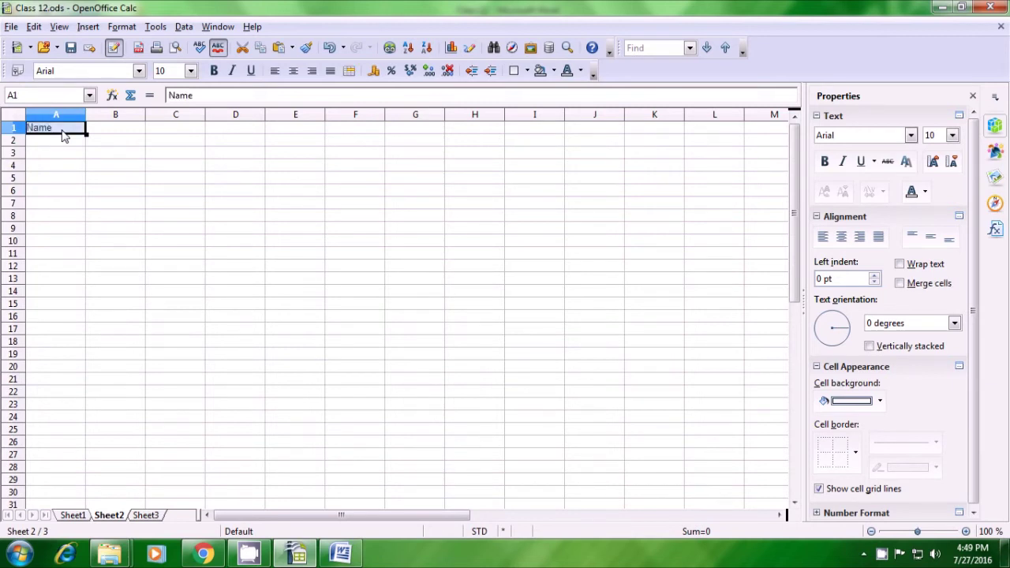
pyautogui.click(70, 168)
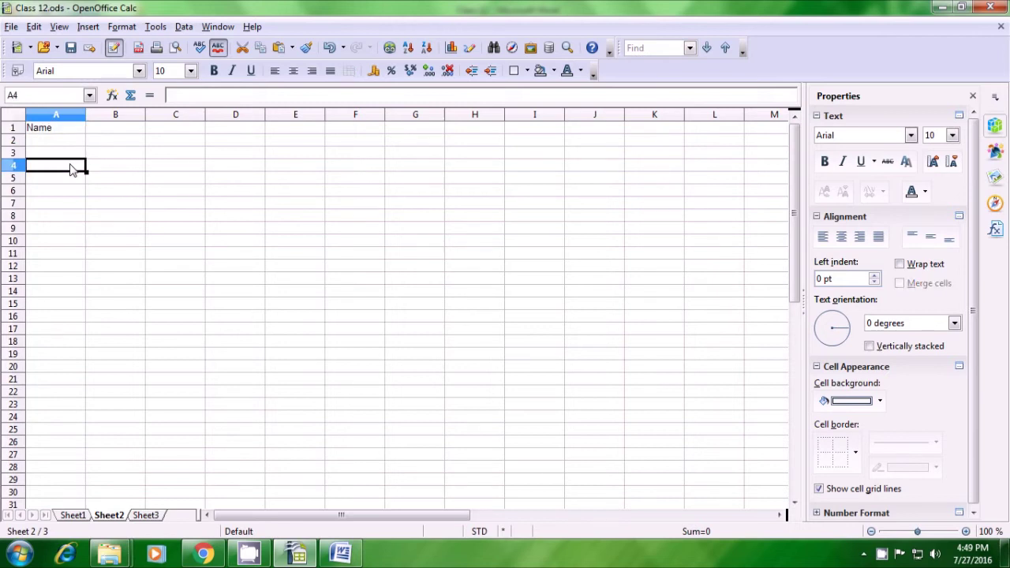
pyautogui.click(97, 133)
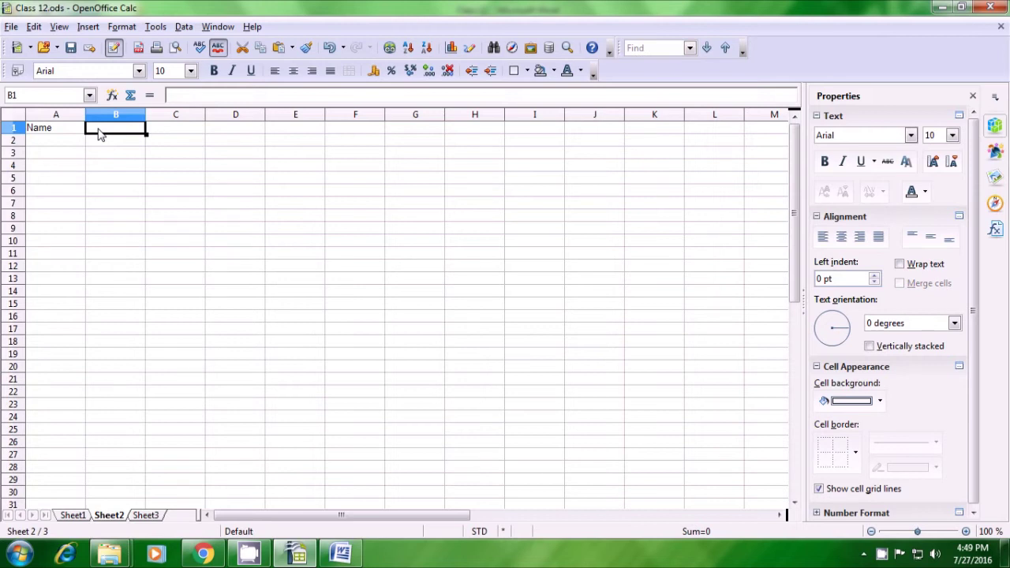
# Type =vlookup(A1; into B1, using A1 as the lookup value
pyautogui.write('=')
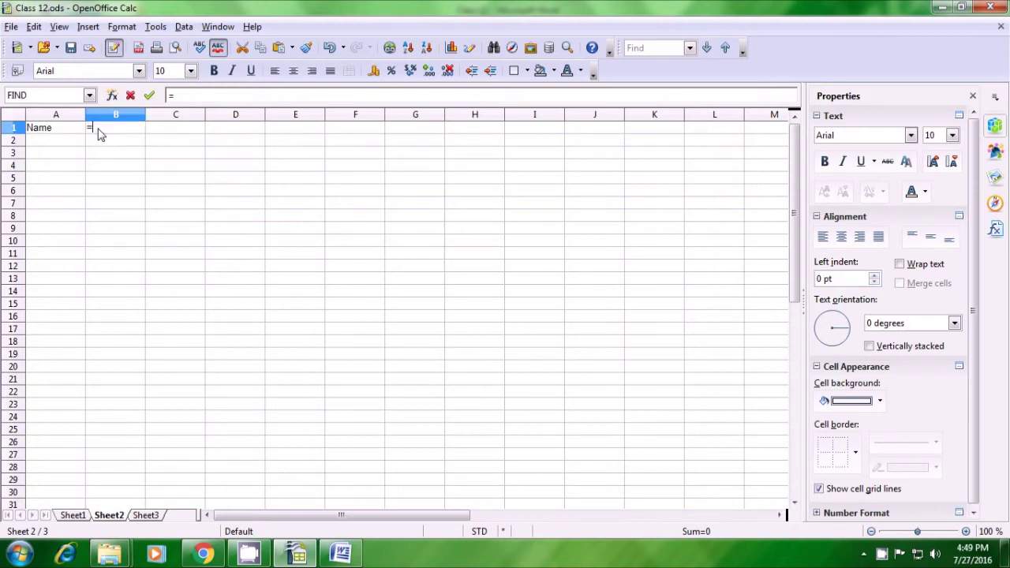
pyautogui.write('vlookup')
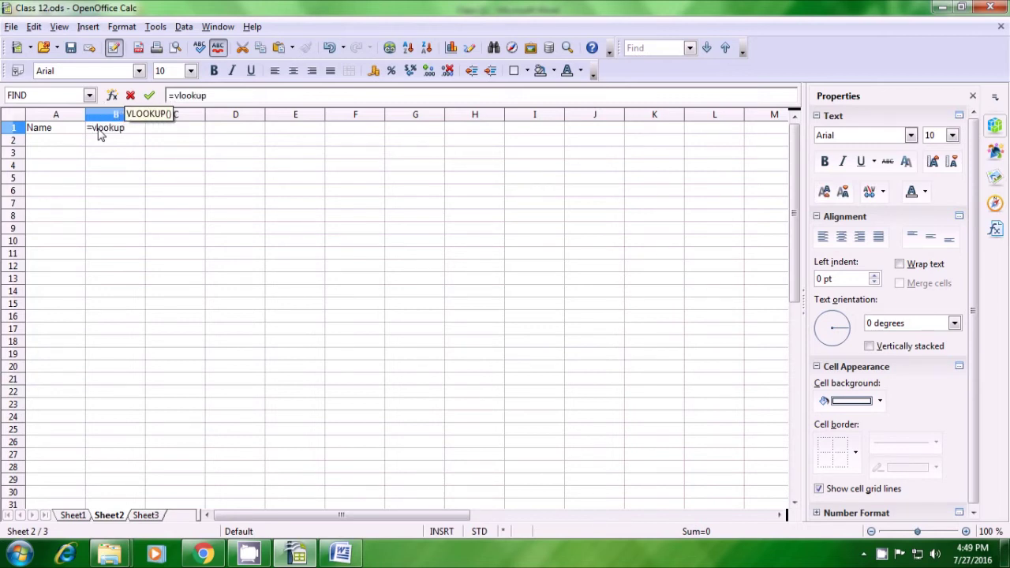
pyautogui.write('(')
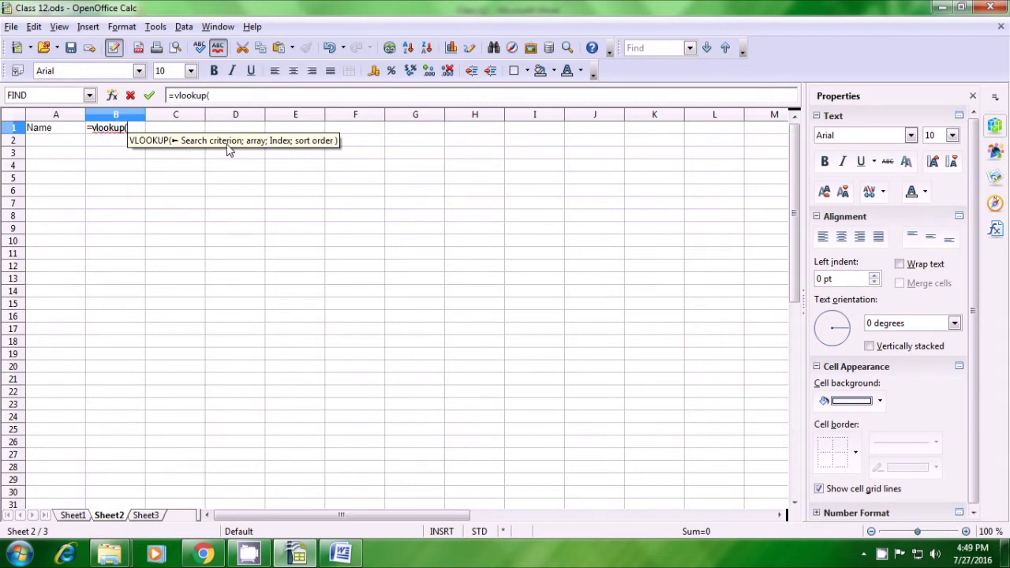
pyautogui.click(38, 130)
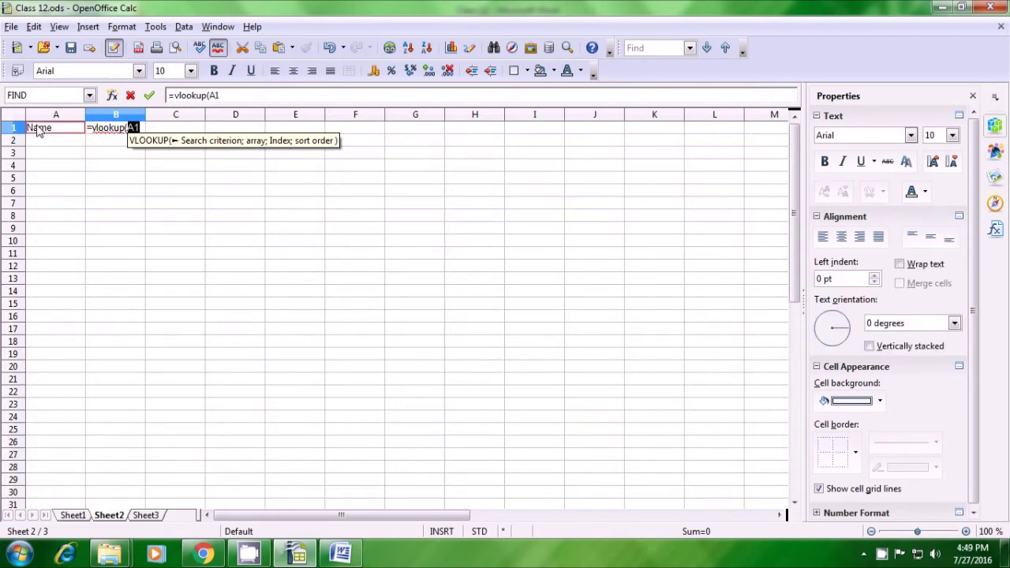
pyautogui.write(';')
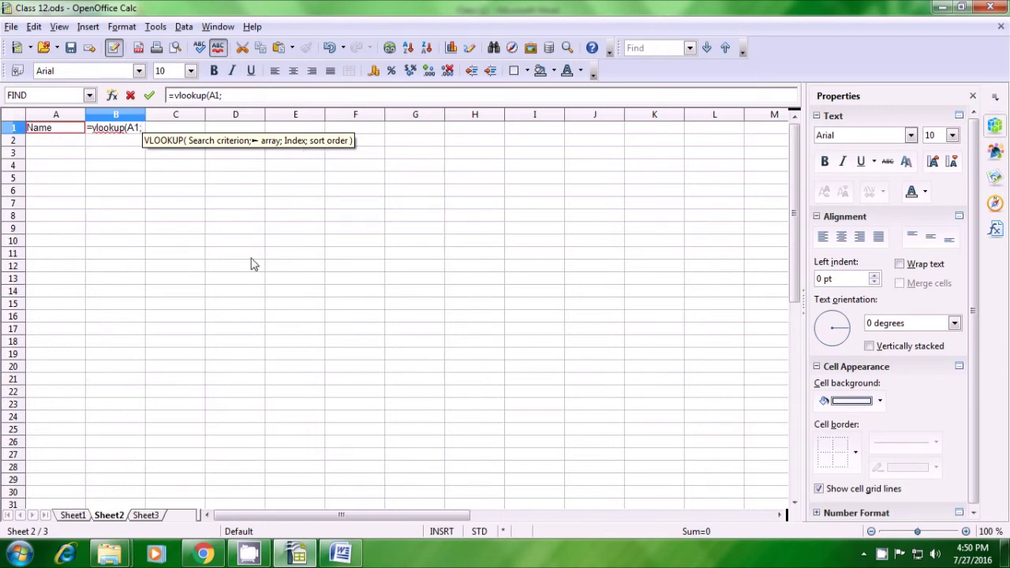
pyautogui.click(72, 515)
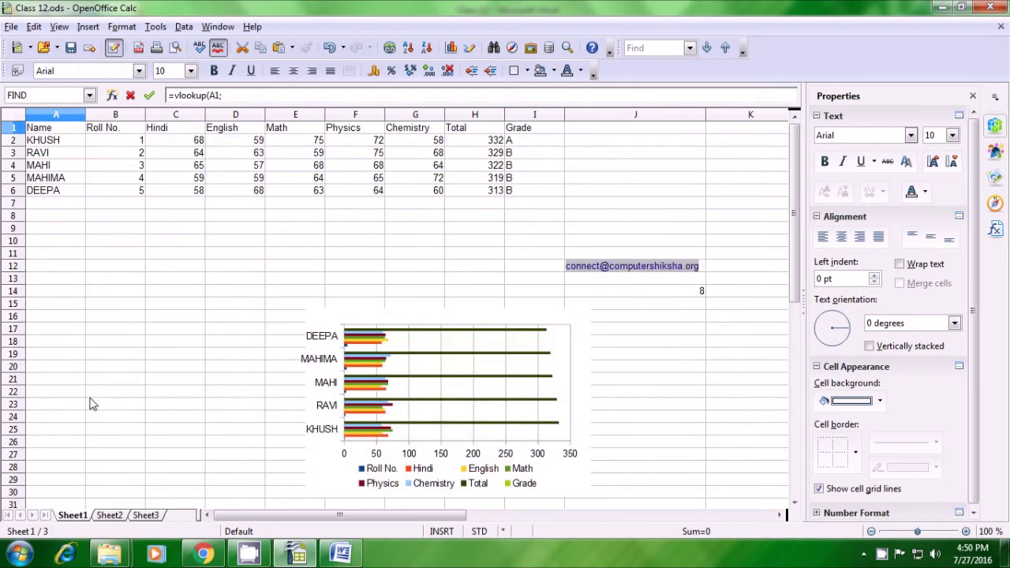
# Complete the formula as =vlookup(A1;Sheet1.A1:I6;2;0) to return the Roll No. column
pyautogui.moveTo(41, 130); pyautogui.dragTo(513, 191)
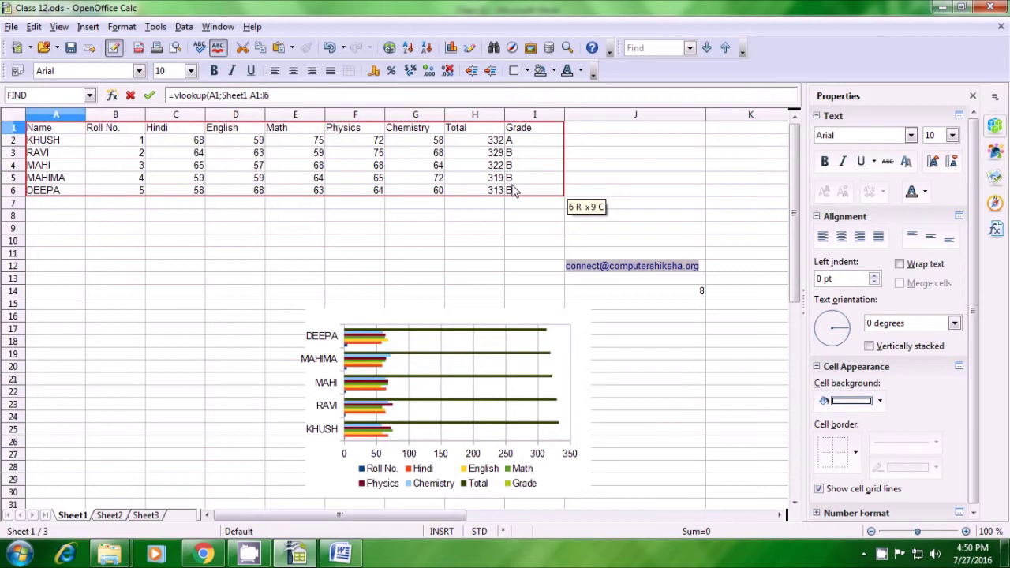
pyautogui.click(304, 95)
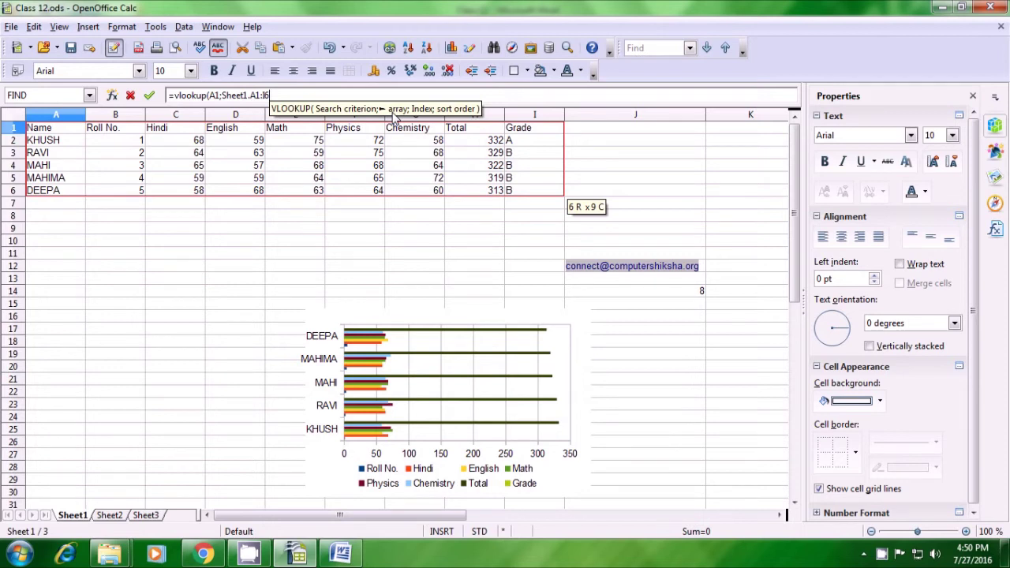
pyautogui.write(';')
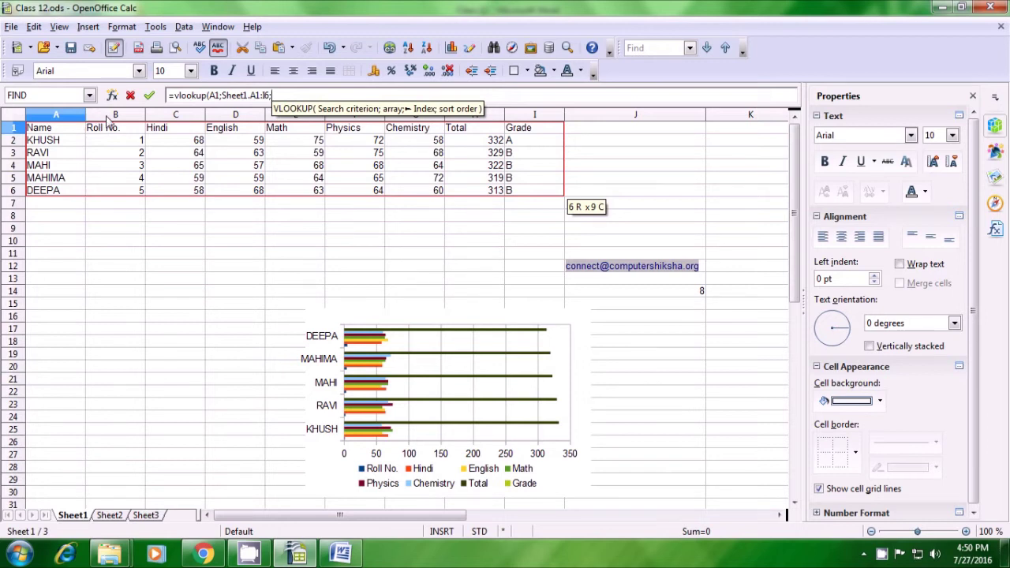
pyautogui.write('2')
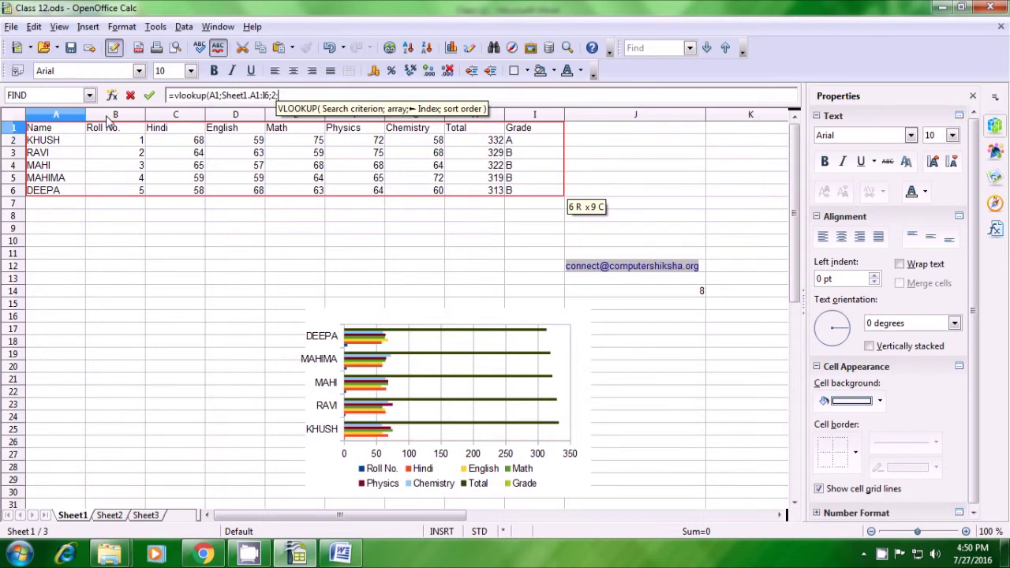
pyautogui.write(';0')
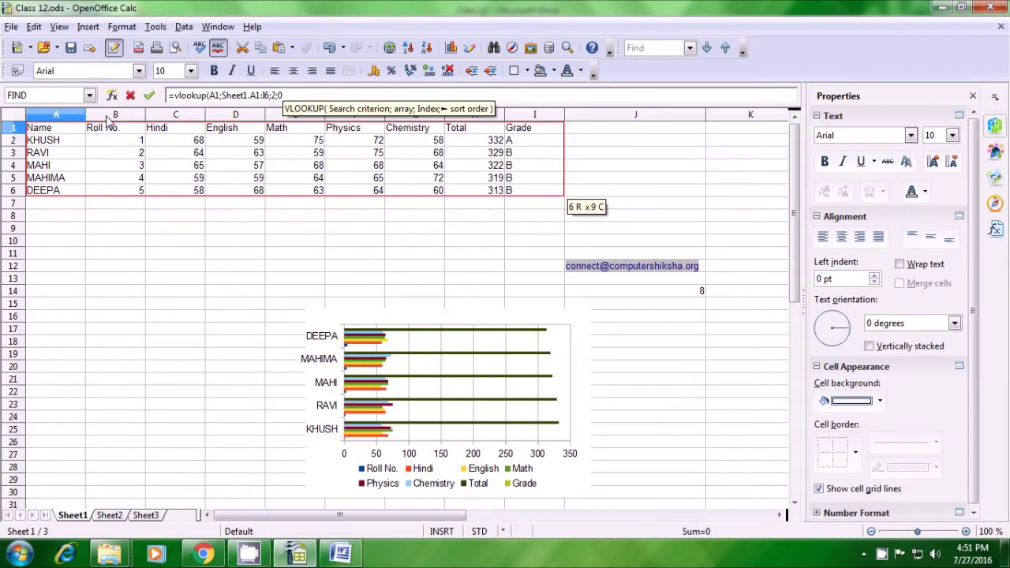
pyautogui.write(')')
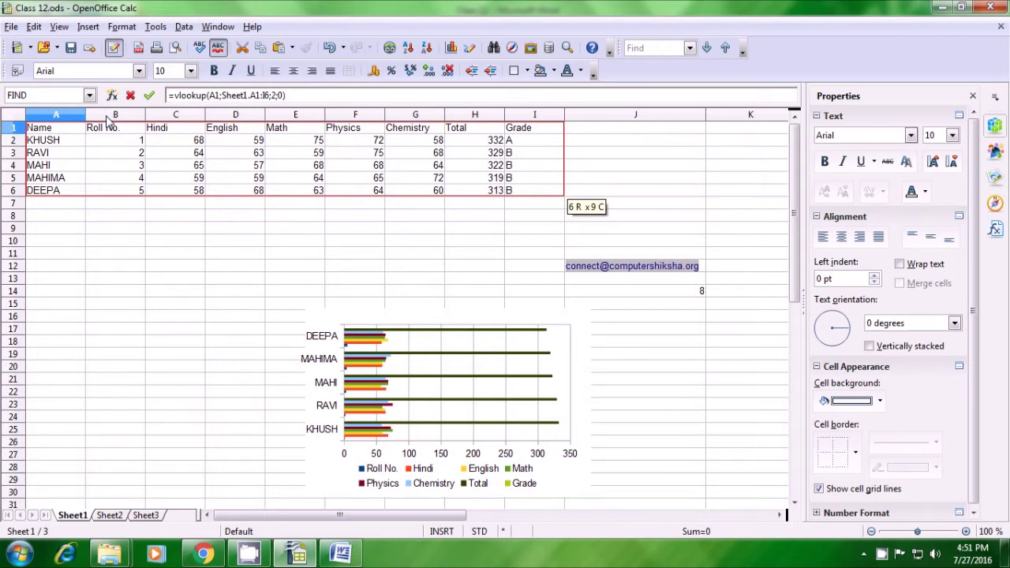
pyautogui.press('Escape')
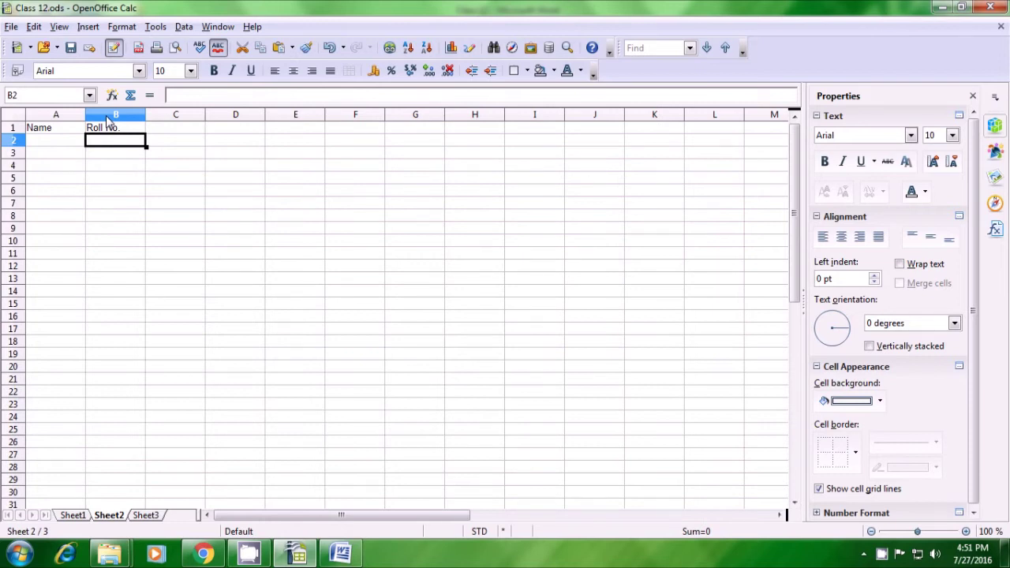
# Fill B1's lookup down to B7, showing #N/A, then select the empty cells A2:A7
pyautogui.click(124, 135)
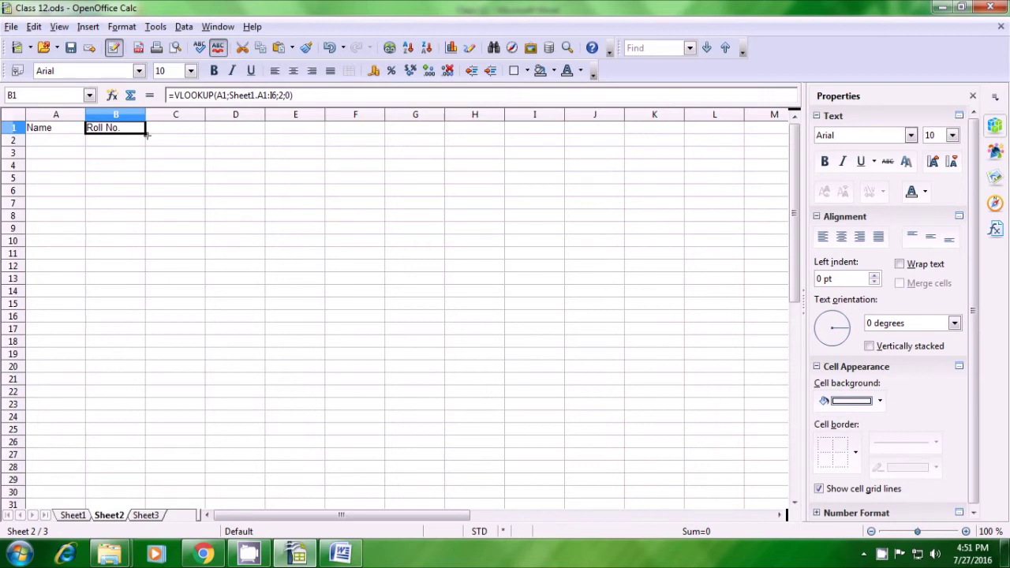
pyautogui.moveTo(146, 135); pyautogui.dragTo(141, 205)
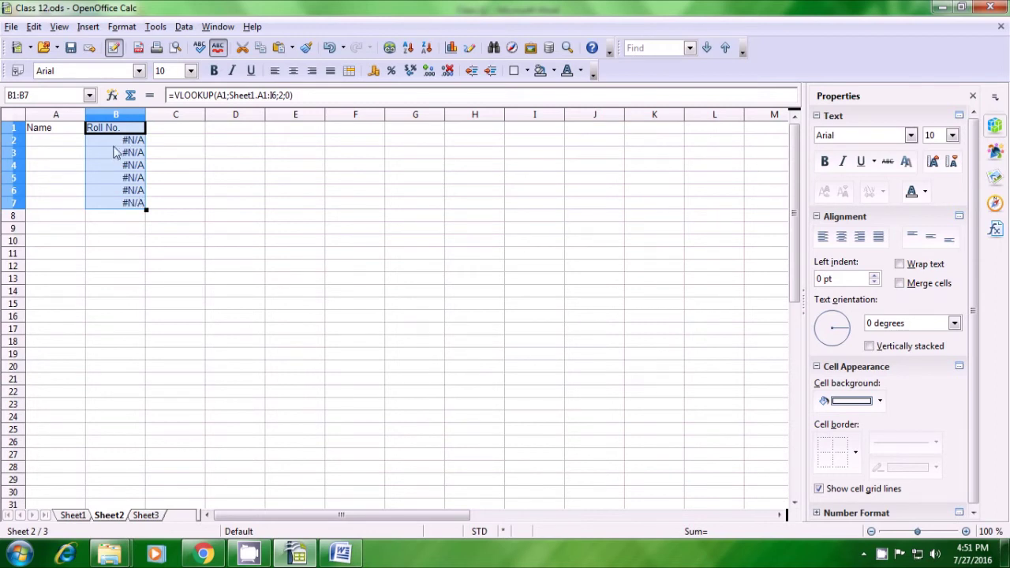
pyautogui.click(116, 145)
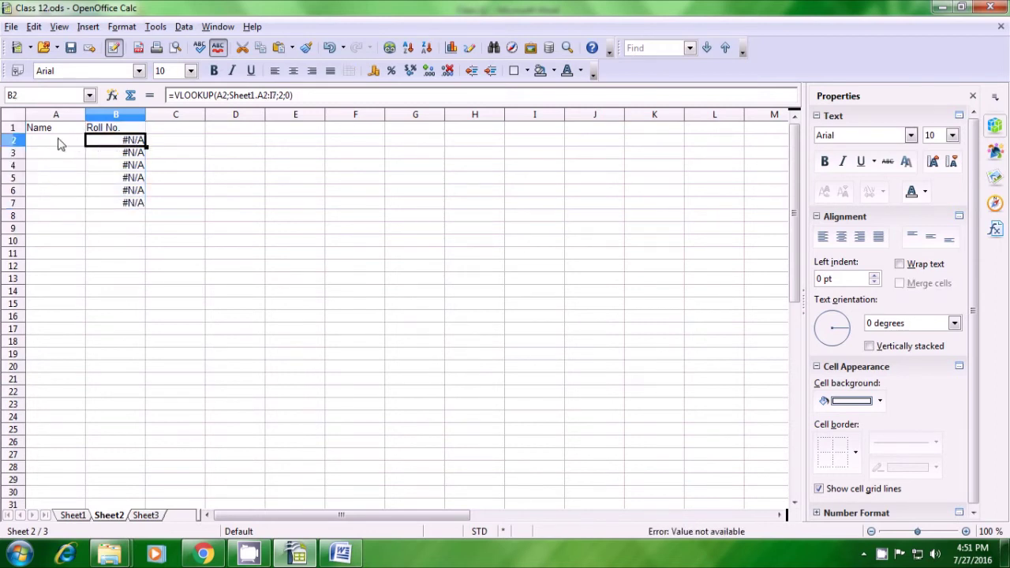
pyautogui.moveTo(60, 143); pyautogui.dragTo(60, 204)
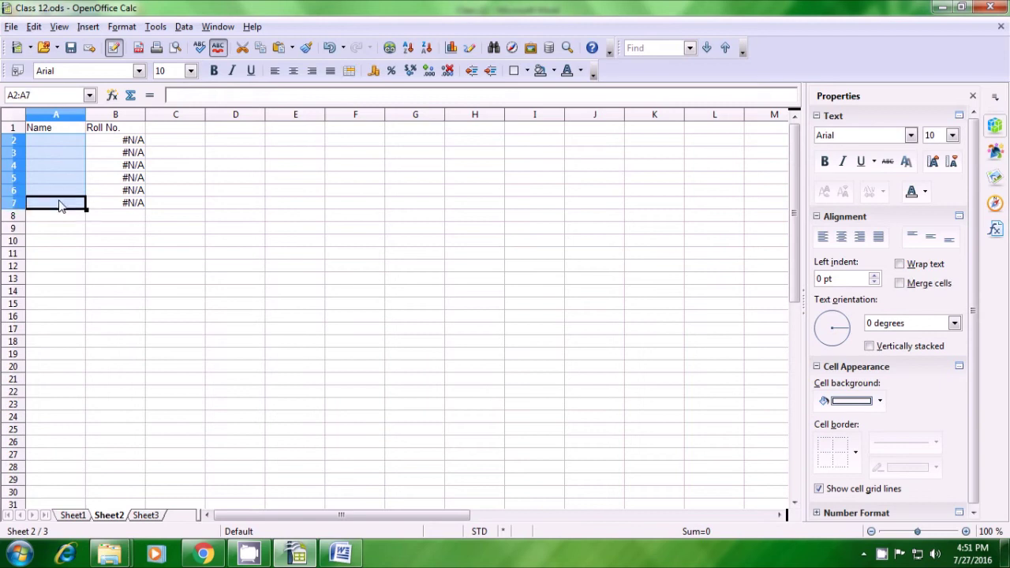
# Paste the names KHUSH to DEEPA from Sheet1's A2:A6 into Sheet2's A2, showing Roll Nos. 1–5
pyautogui.click(81, 229)
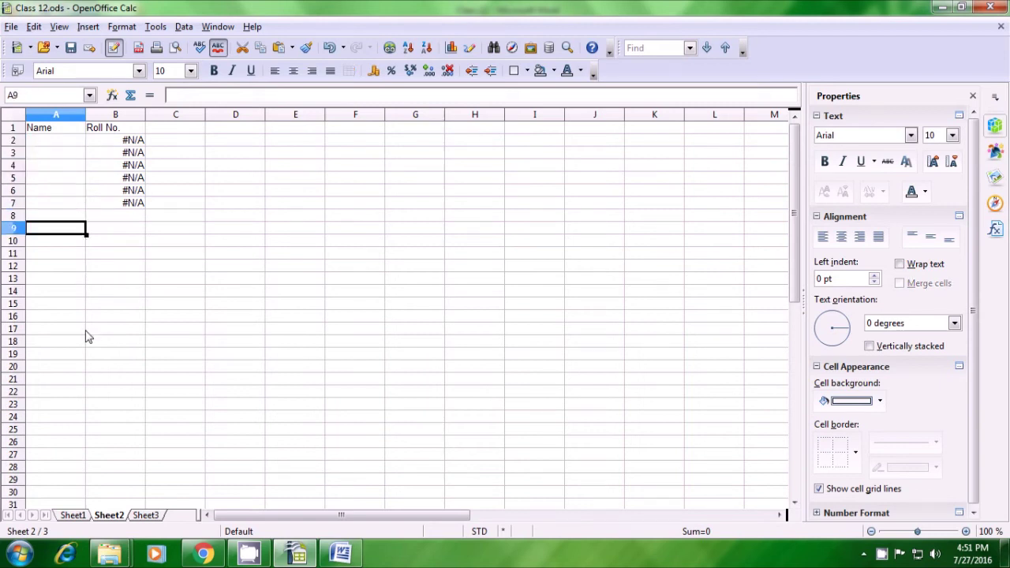
pyautogui.click(76, 516)
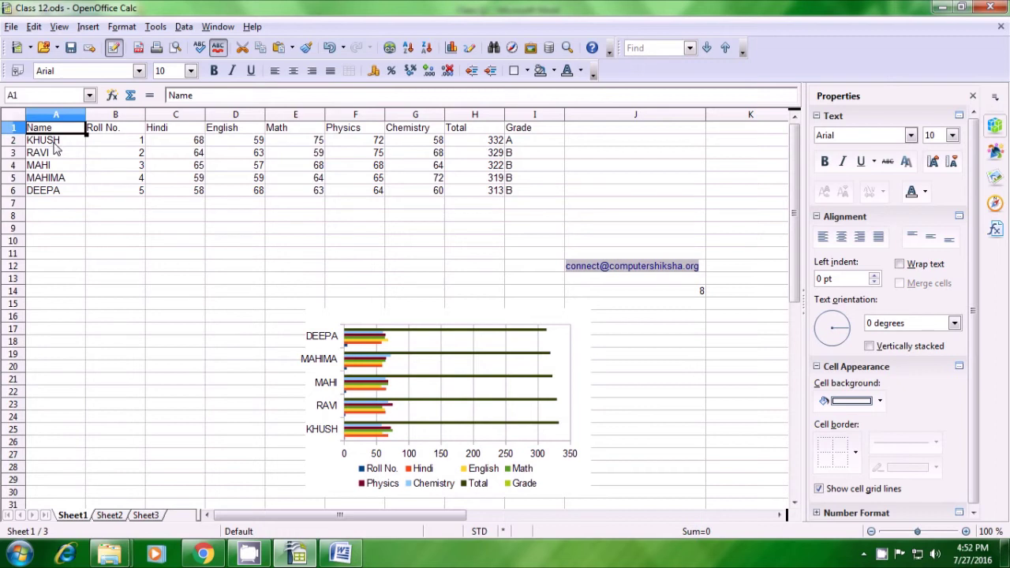
pyautogui.moveTo(53, 145); pyautogui.dragTo(56, 194)
pyautogui.hotkey('ctrl', 'c')
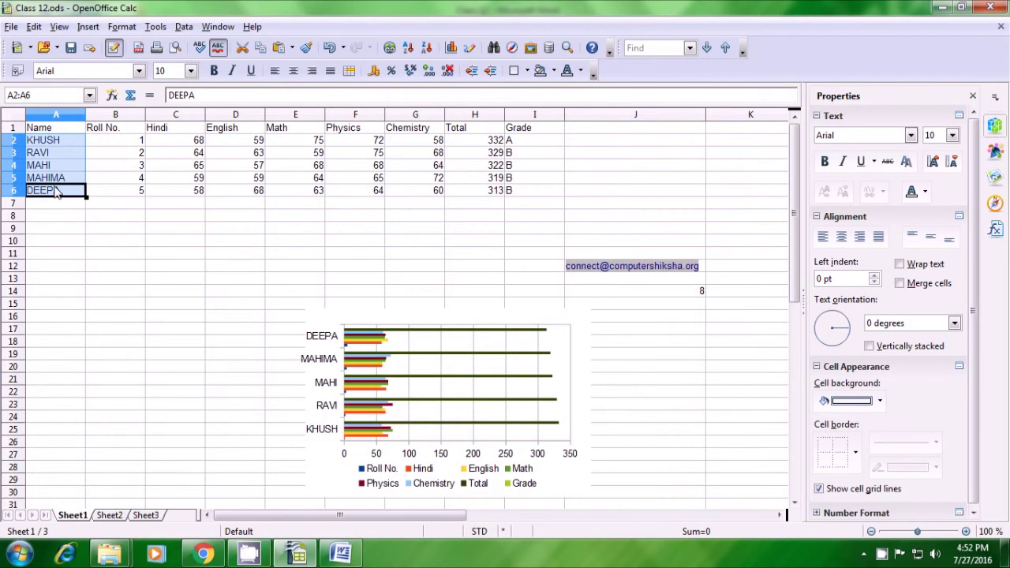
pyautogui.click(105, 515)
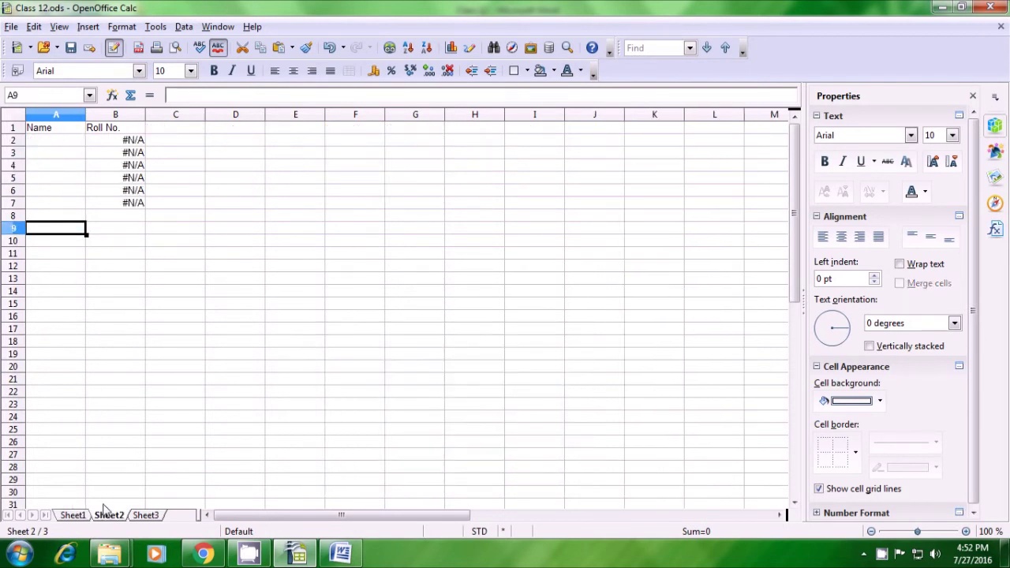
pyautogui.click(46, 147)
pyautogui.hotkey('ctrl', 'v')
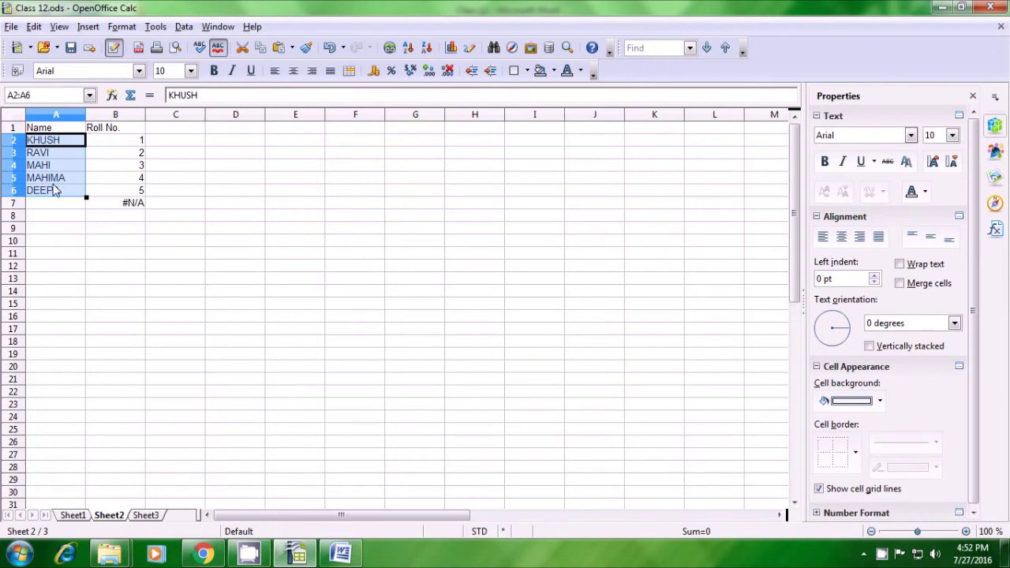
pyautogui.click(92, 229)
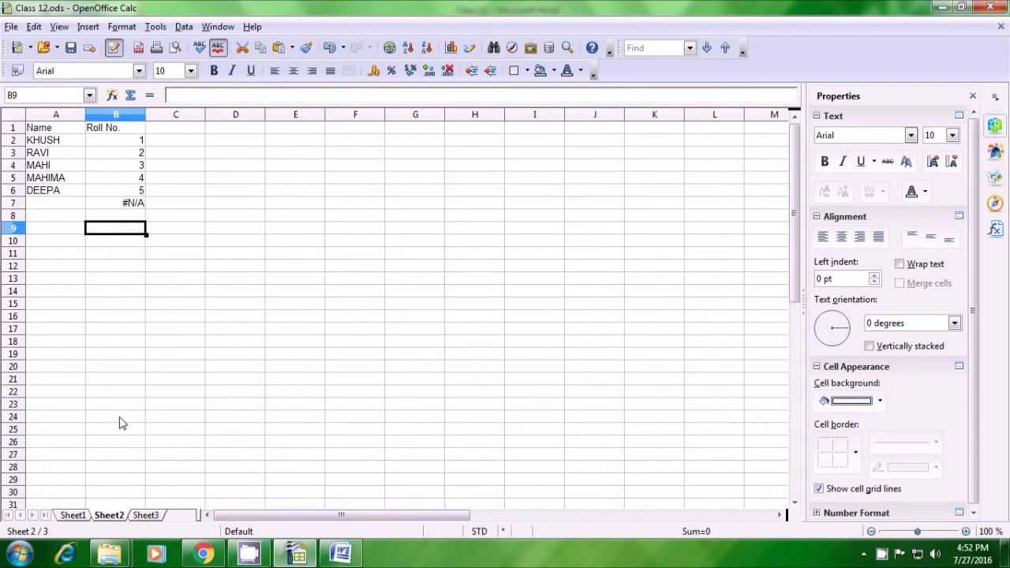
pyautogui.click(75, 515)
pyautogui.click(165, 297)
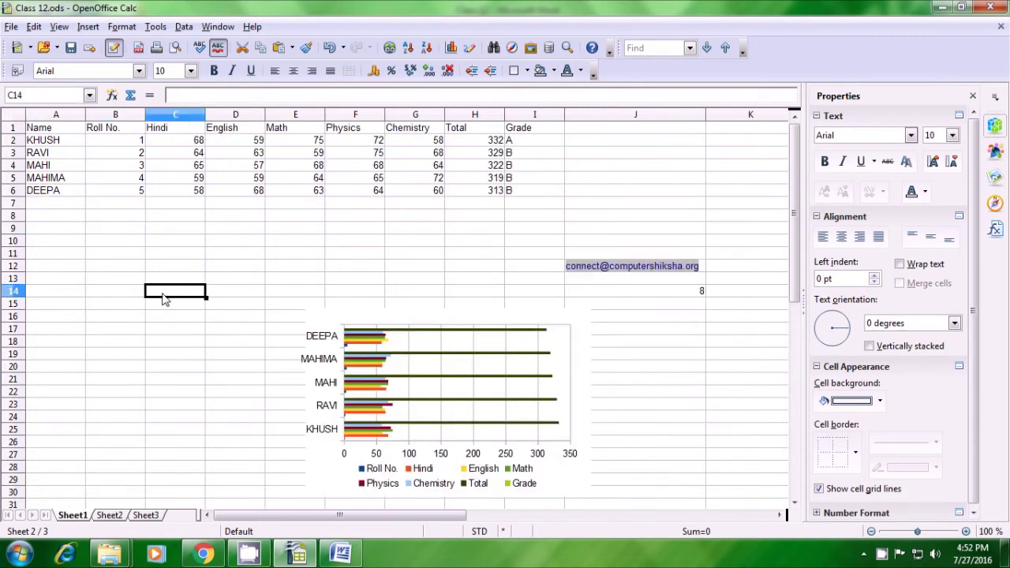
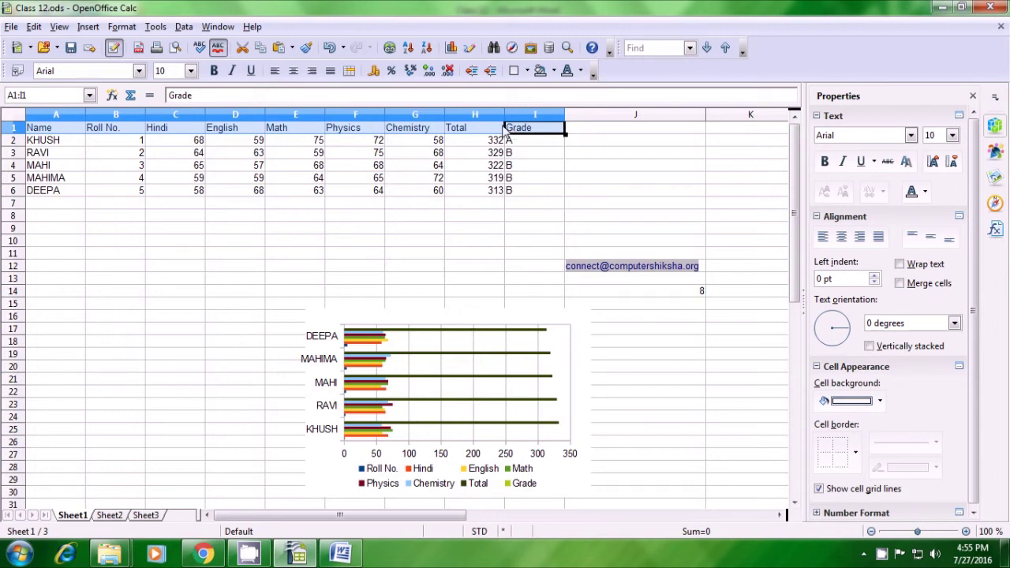
# Paste the header row Name, Roll No., Hindi through Grade into A1 of the empty Sheet3
pyautogui.click(113, 517)
pyautogui.click(146, 517)
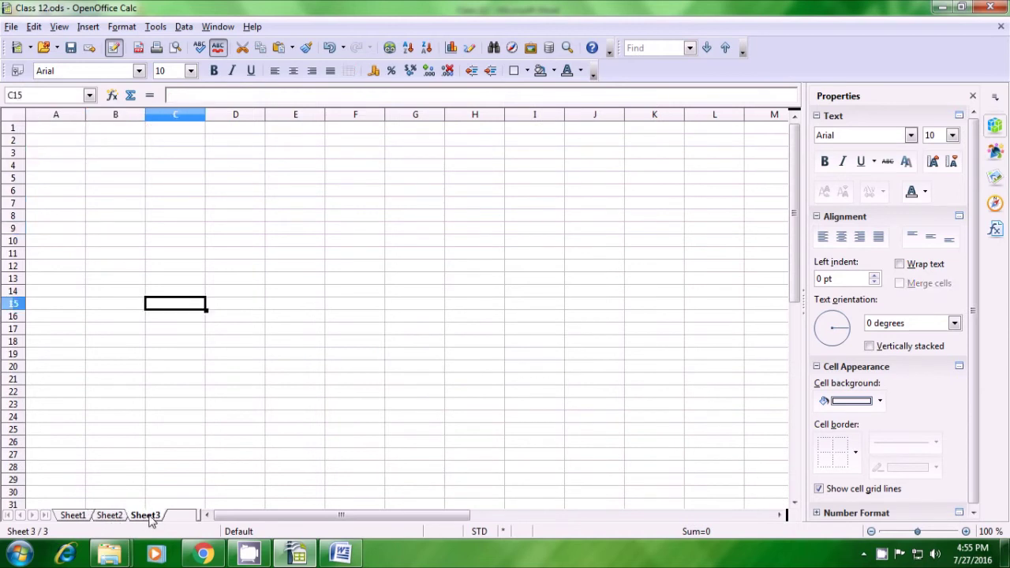
pyautogui.click(38, 134)
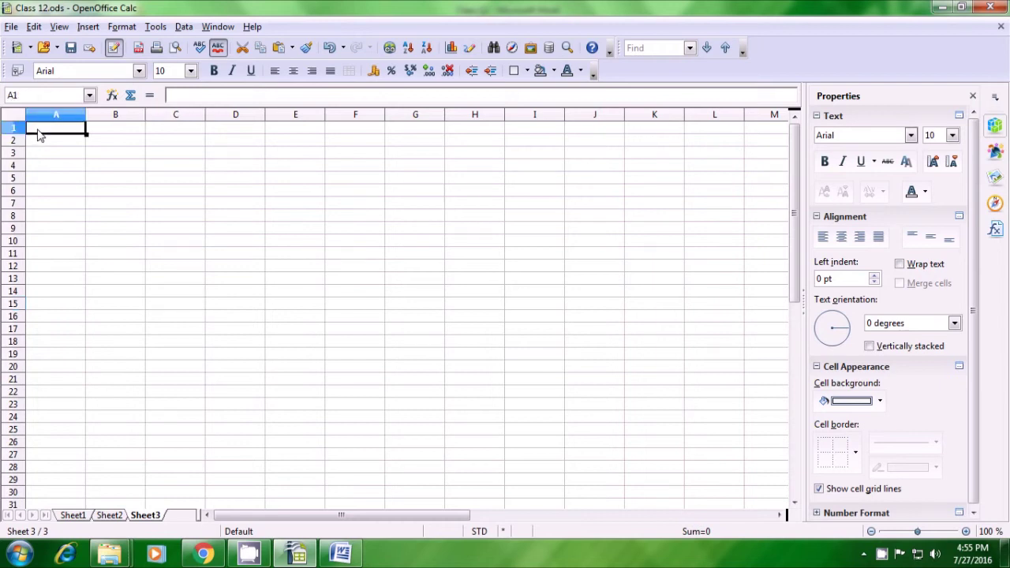
pyautogui.write('Name\tRoll No.\tHindi\tEnglish\tMath\tPhysics\tChemistry\tTotal\tGrade')
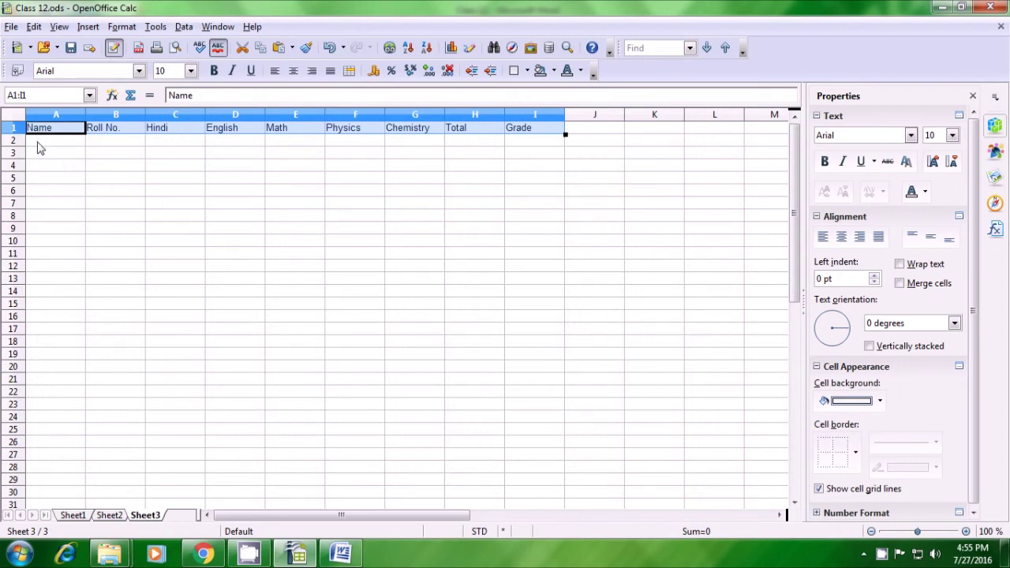
pyautogui.click(41, 148)
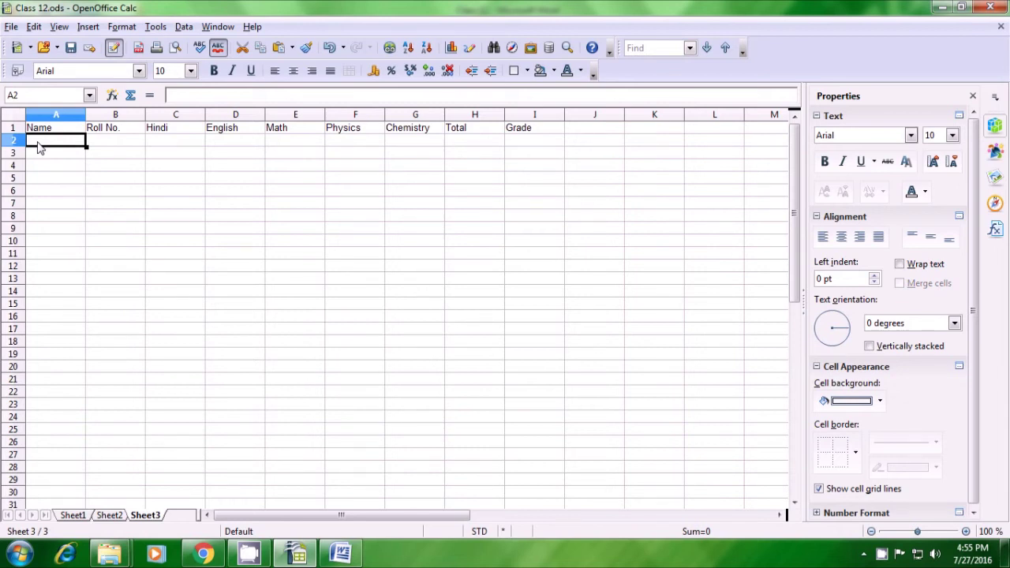
# Start an HLOOKUP formula in A2 using Sheet1 cell A1 as the lookup value
pyautogui.write('=h')
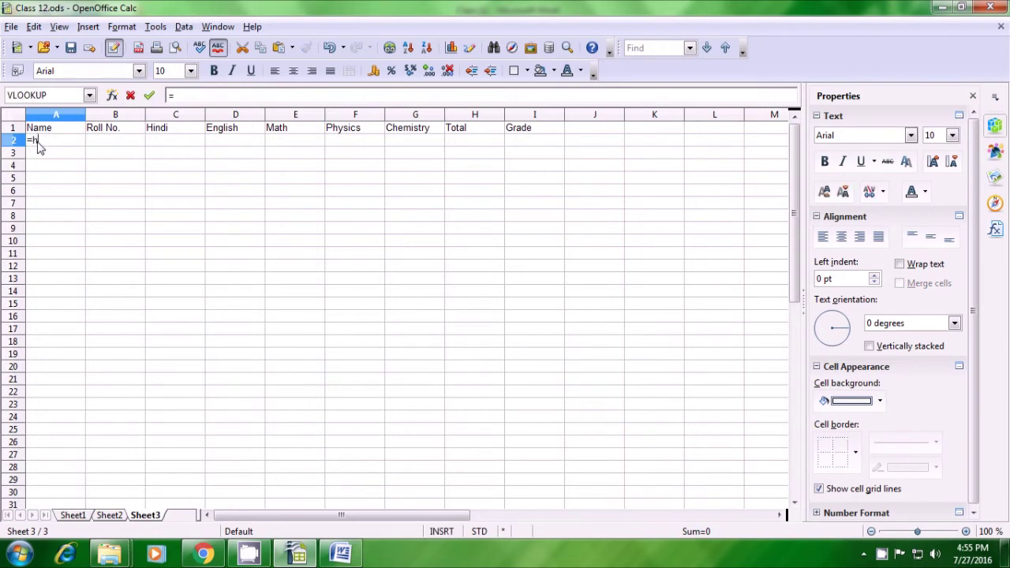
pyautogui.write('lo')
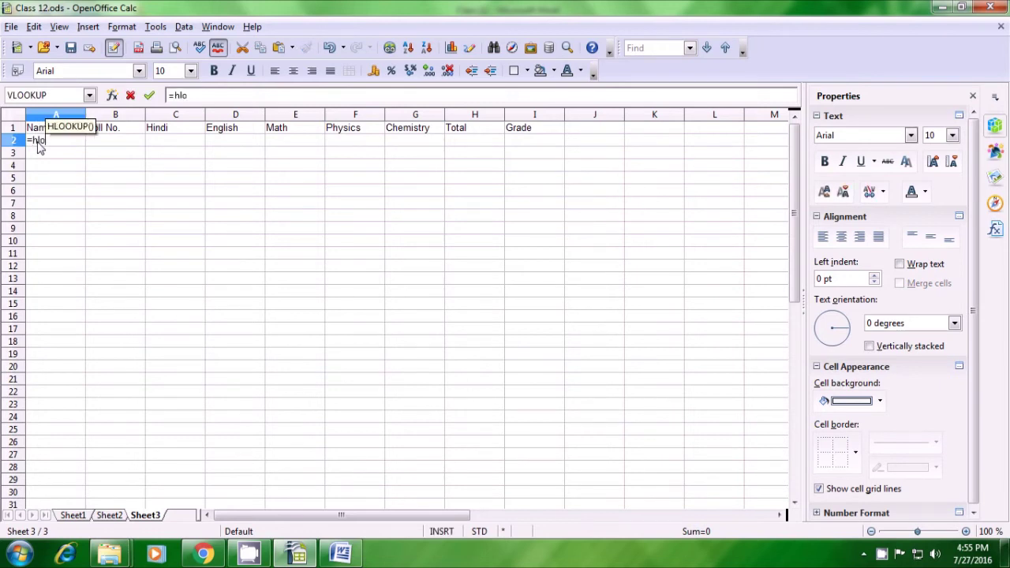
pyautogui.write('okup')
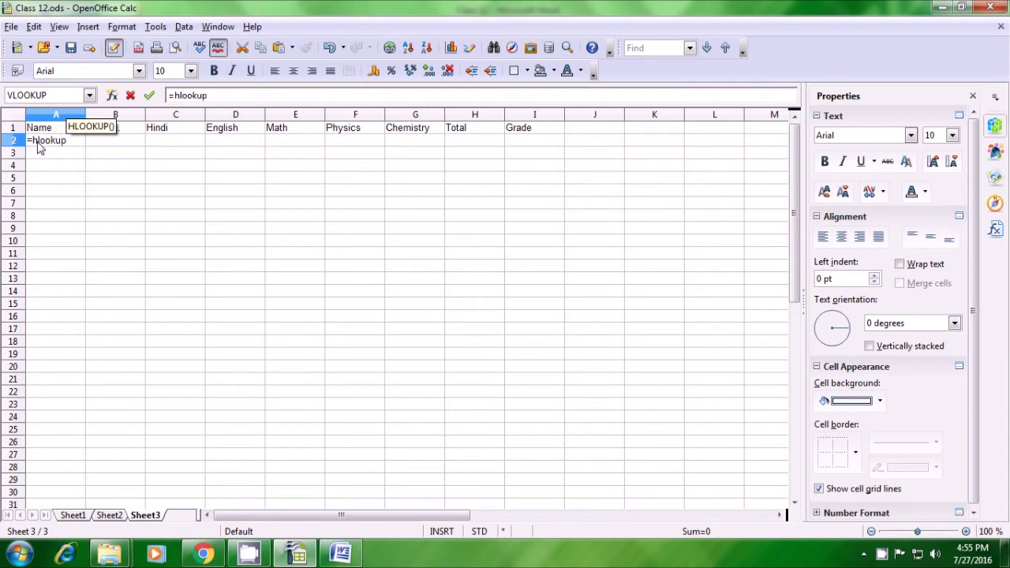
pyautogui.write('(')
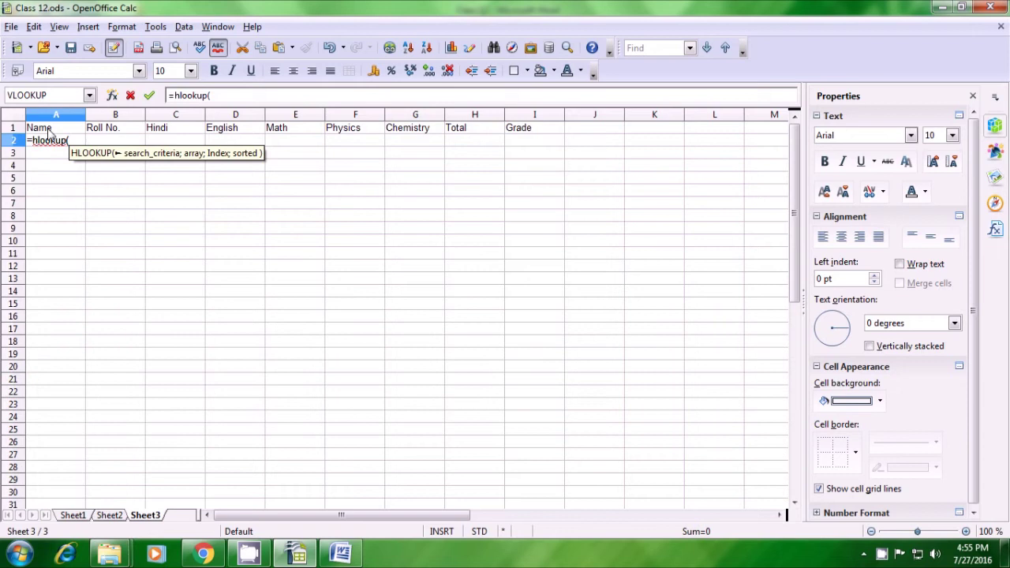
pyautogui.click(49, 131)
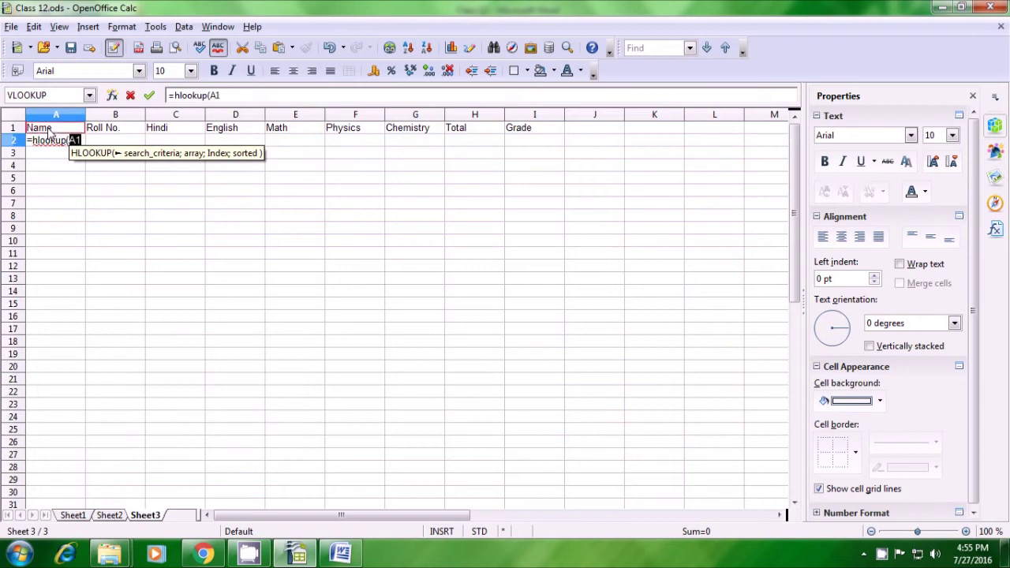
pyautogui.write(';')
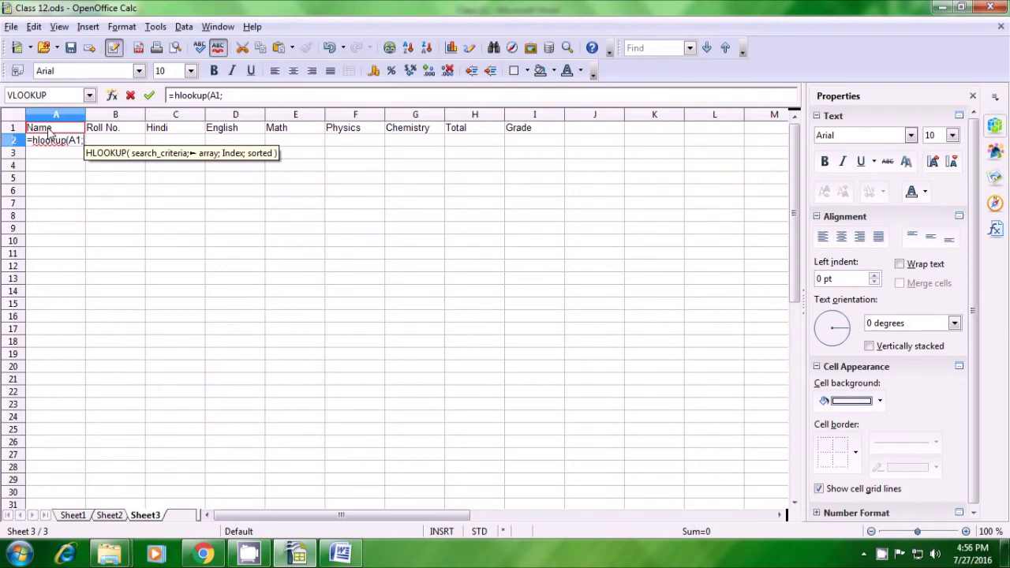
pyautogui.press('BackSpace')
pyautogui.press('BackSpace')
pyautogui.press('BackSpace')
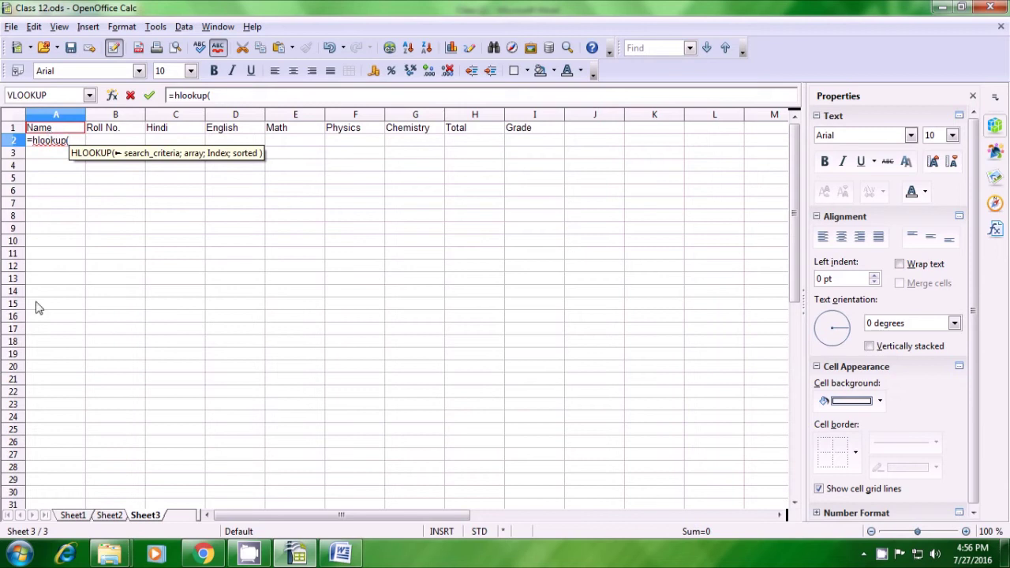
pyautogui.click(75, 517)
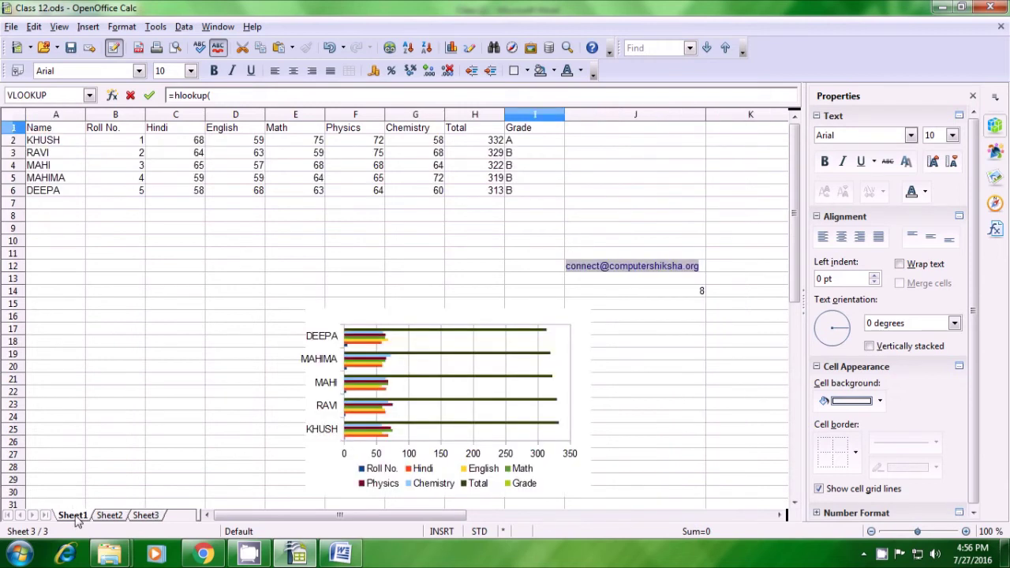
pyautogui.click(63, 131)
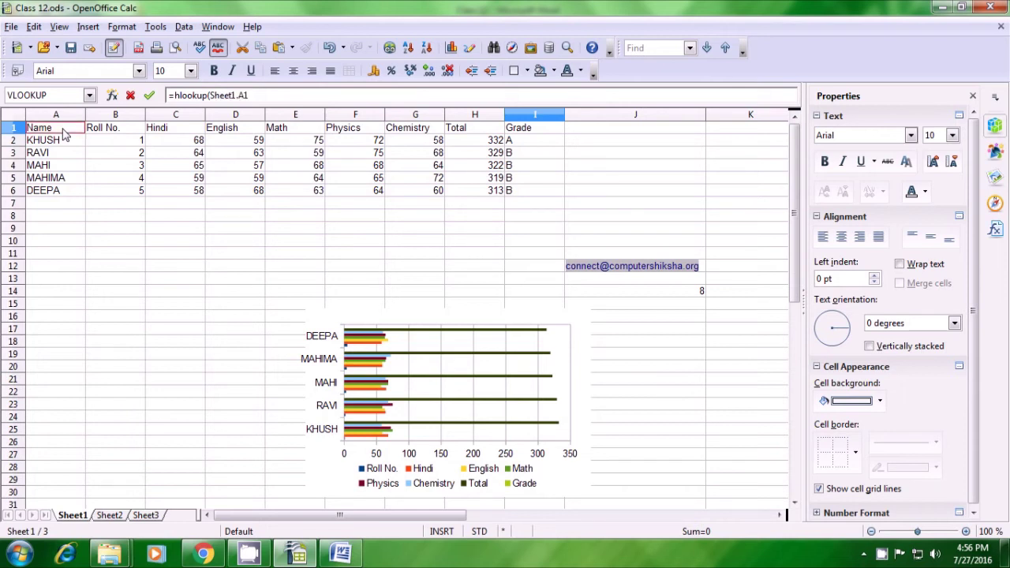
pyautogui.write(';')
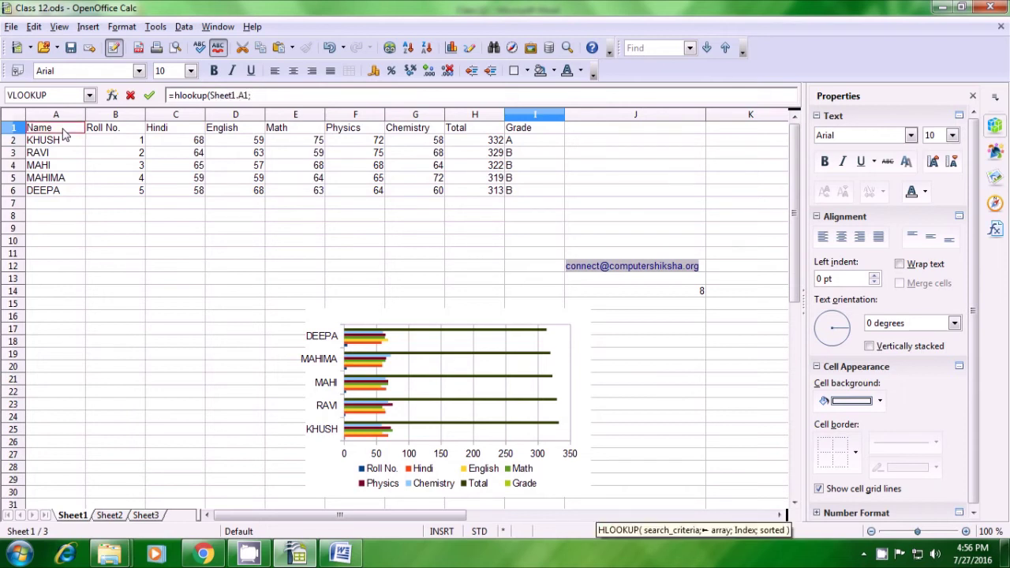
pyautogui.click(261, 96)
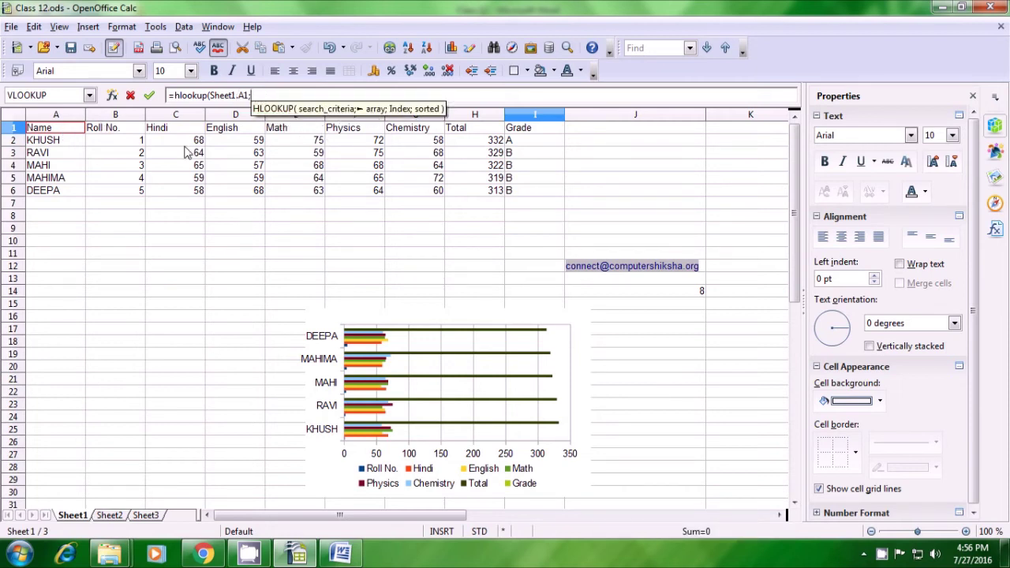
# Complete the HLOOKUP with table Sheet1 A1:I6, row 5 and exact match 0
pyautogui.moveTo(57, 132); pyautogui.dragTo(520, 192)
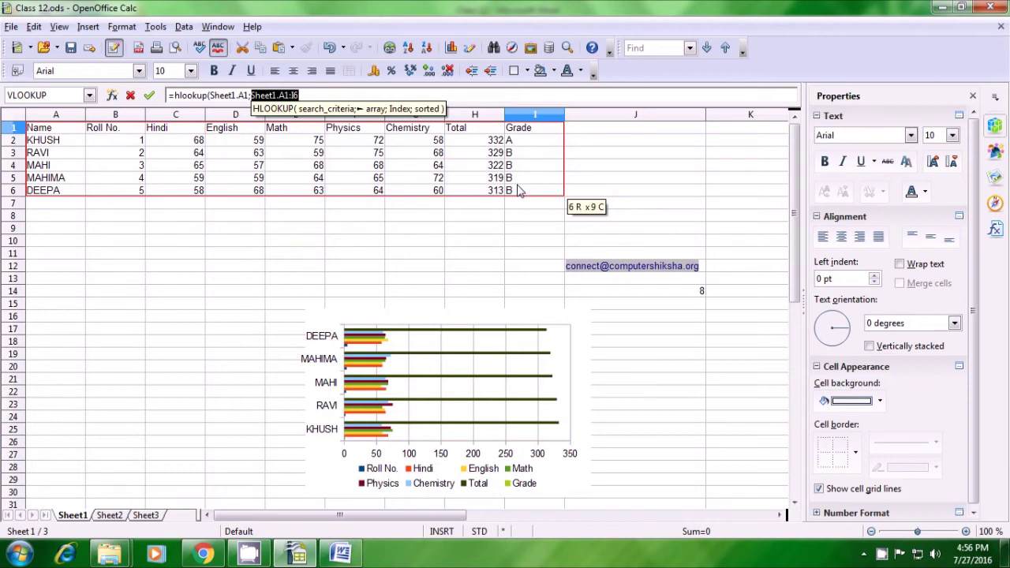
pyautogui.write(';')
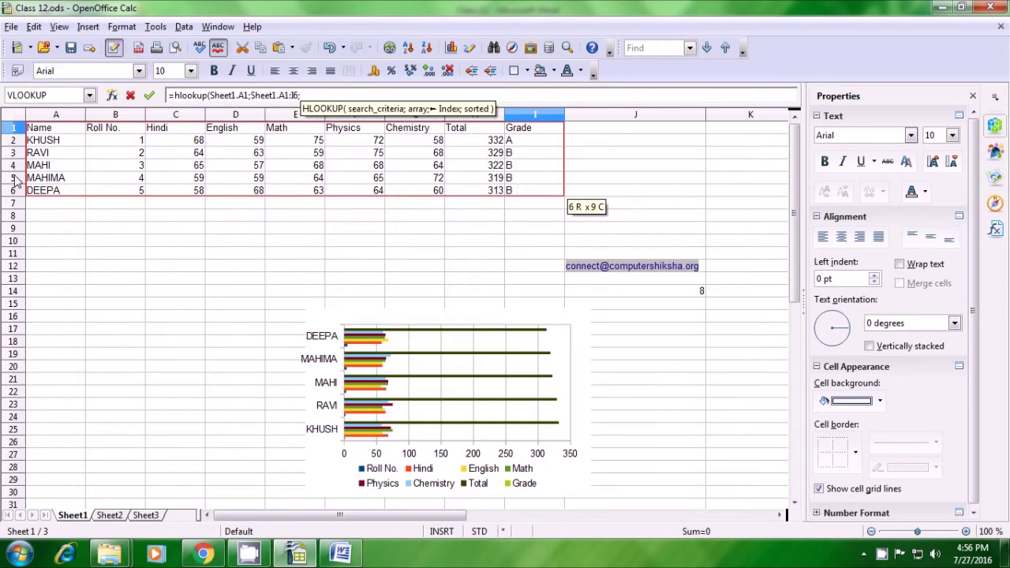
pyautogui.write('5')
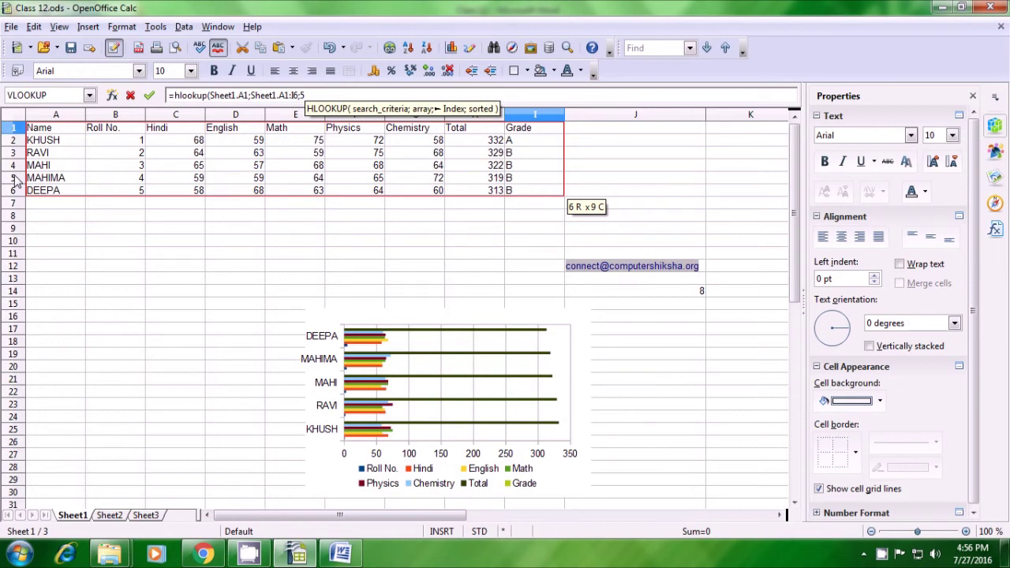
pyautogui.write(';')
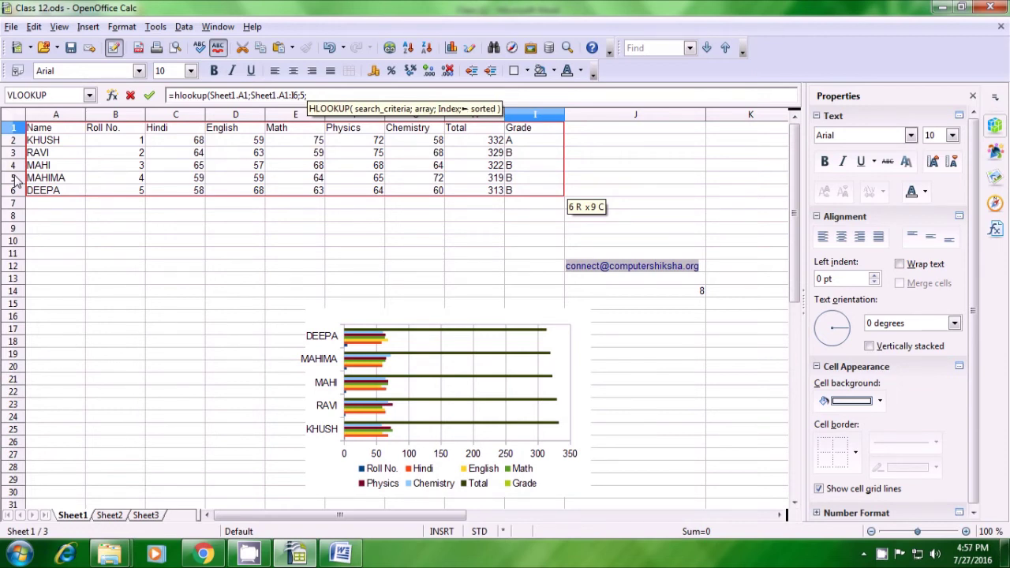
pyautogui.write('0')
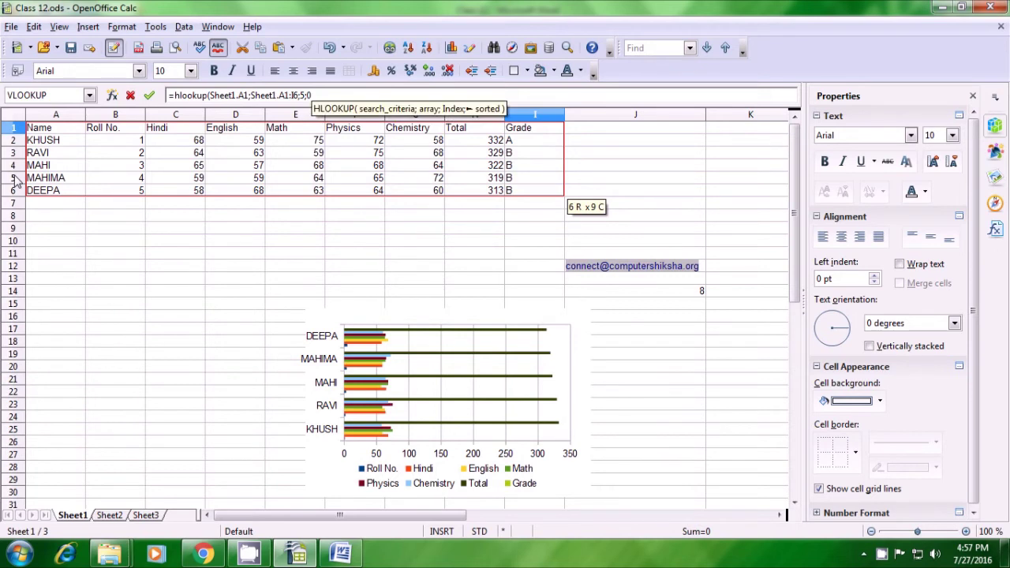
pyautogui.write(')')
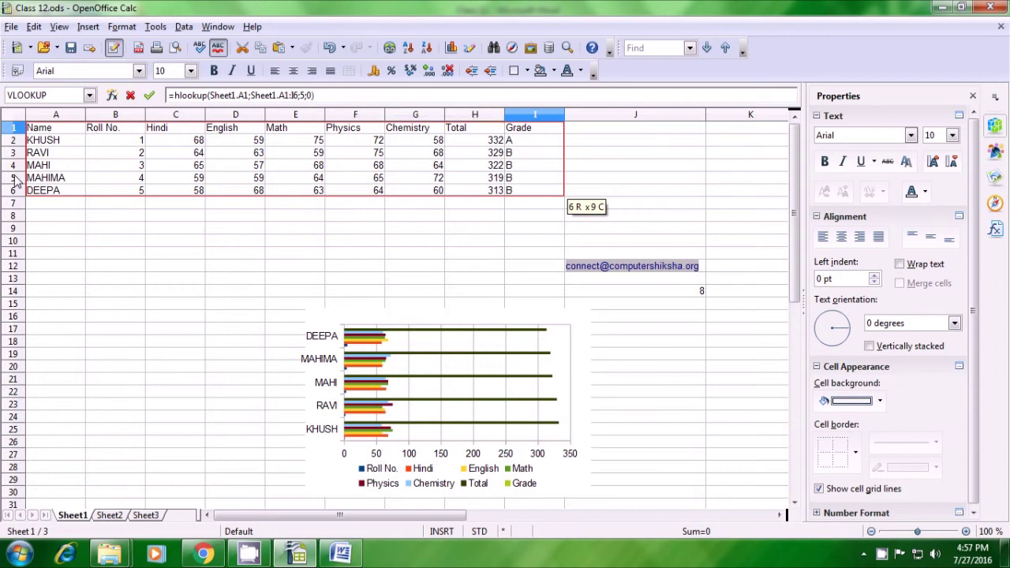
pyautogui.press('Return')
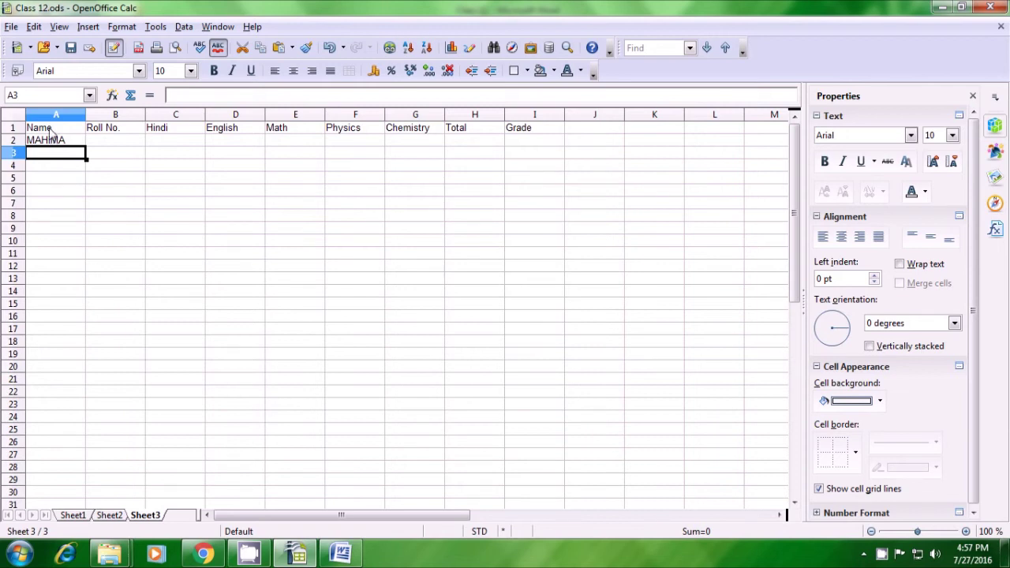
# Clear headers Roll No. through Grade and extend A2's lookup formula across row 2
pyautogui.click(54, 143)
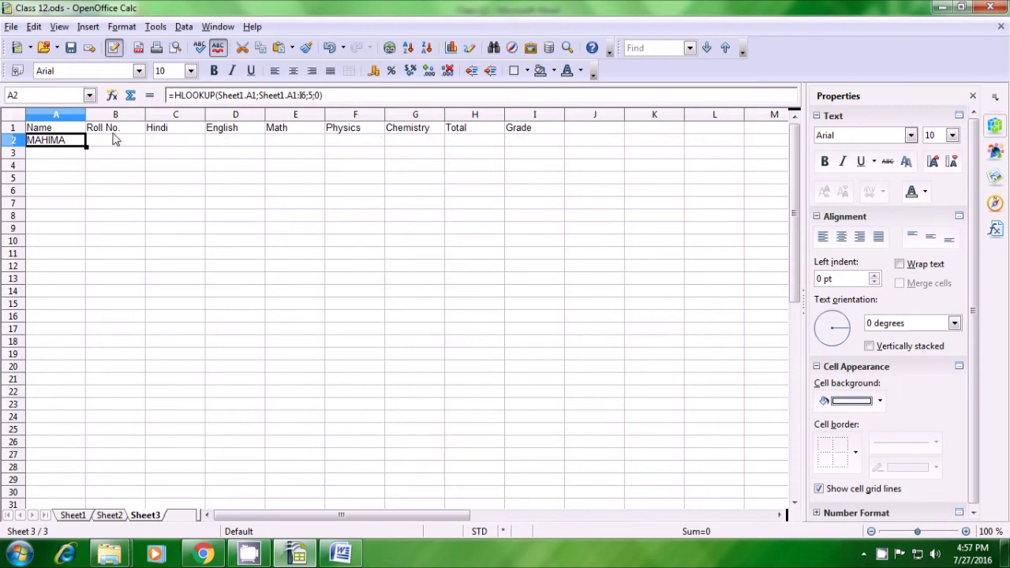
pyautogui.moveTo(103, 131); pyautogui.dragTo(517, 135)
pyautogui.hotkey('ctrl', 'c')
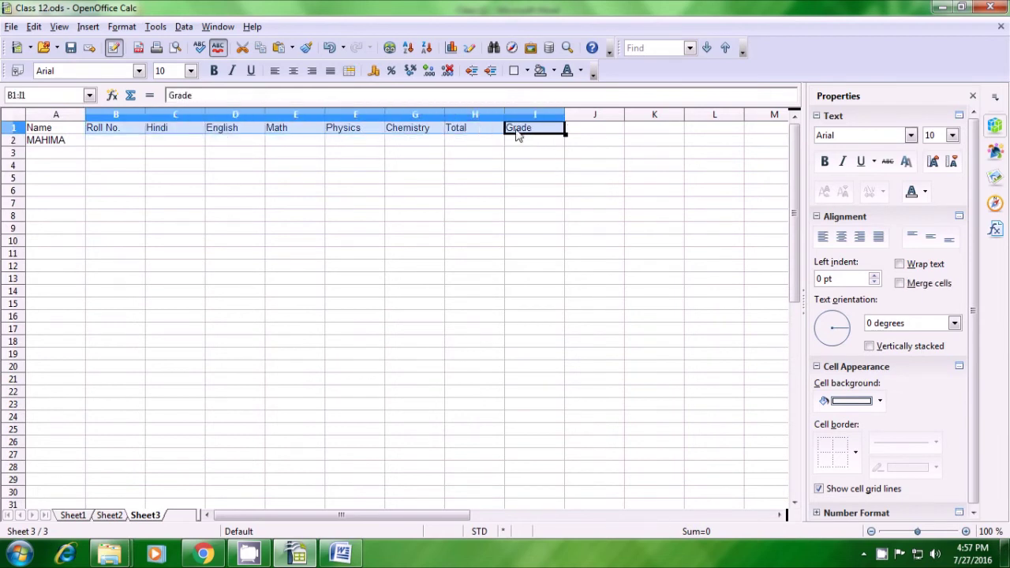
pyautogui.press('Delete')
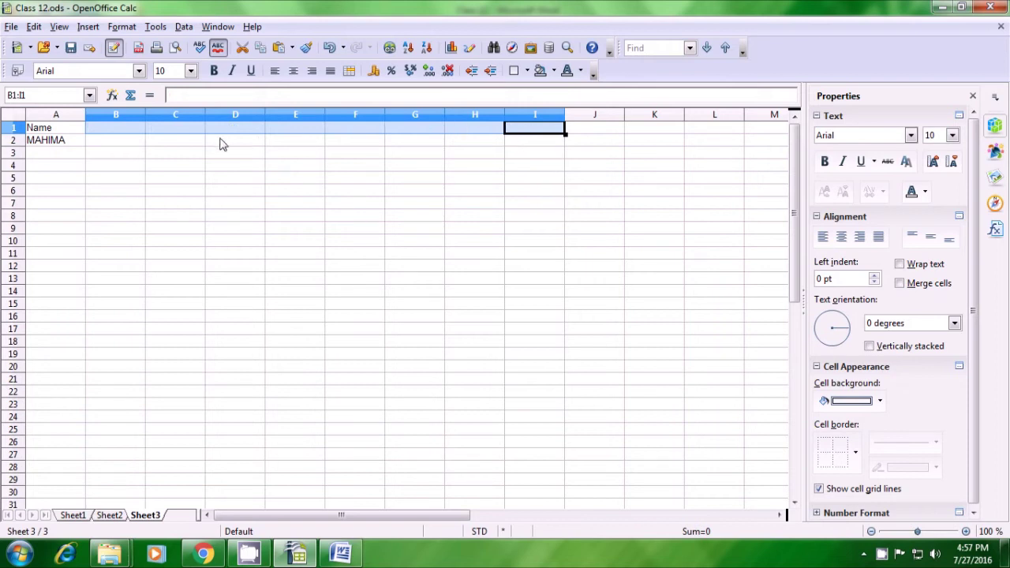
pyautogui.click(122, 145)
pyautogui.click(66, 146)
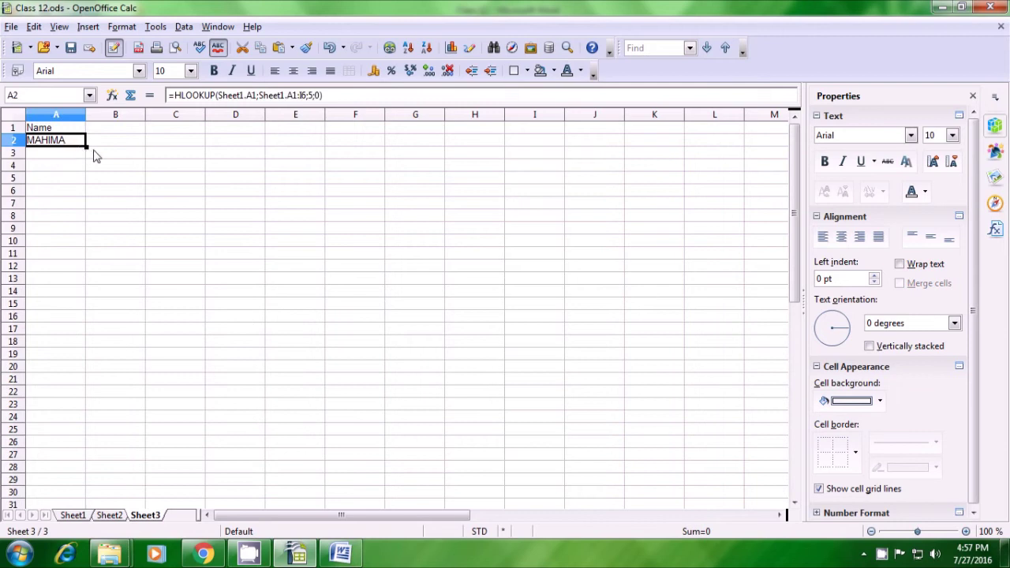
pyautogui.moveTo(86, 147); pyautogui.dragTo(548, 151)
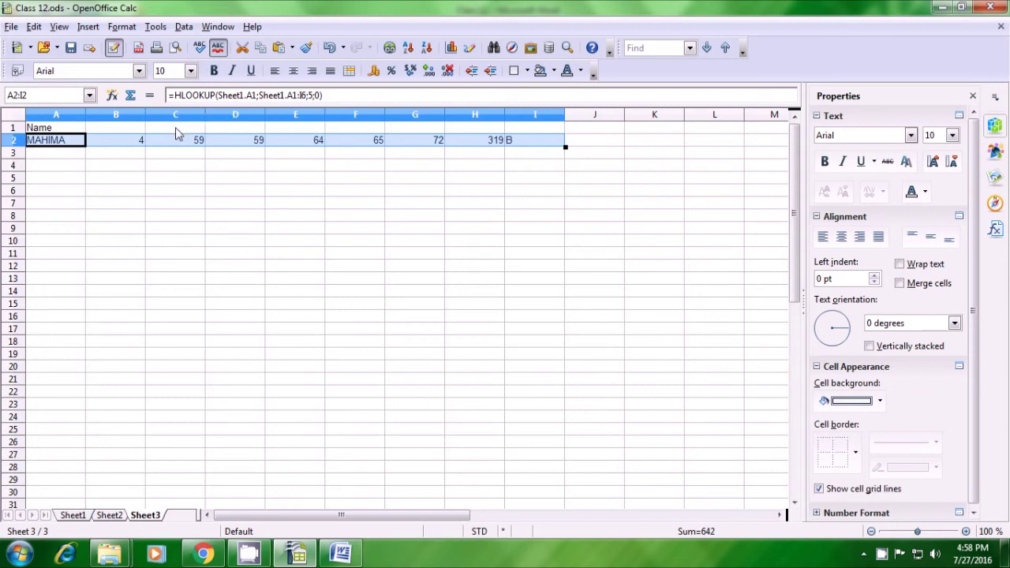
# Paste headers Roll No. through Grade into B1, then return to Sheet1
pyautogui.click(113, 132)
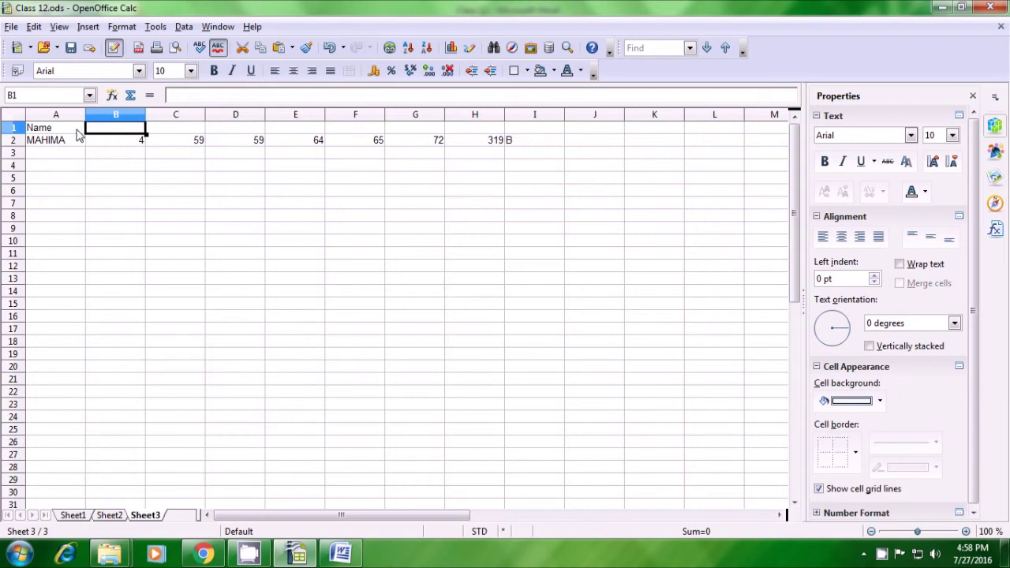
pyautogui.hotkey('ctrl', 'v')
pyautogui.click(115, 161)
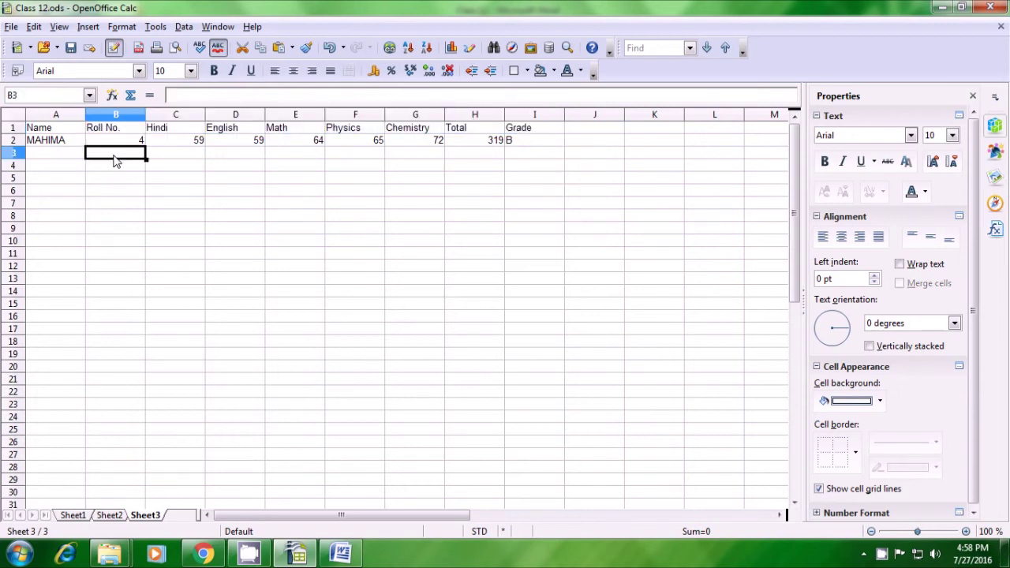
pyautogui.click(115, 197)
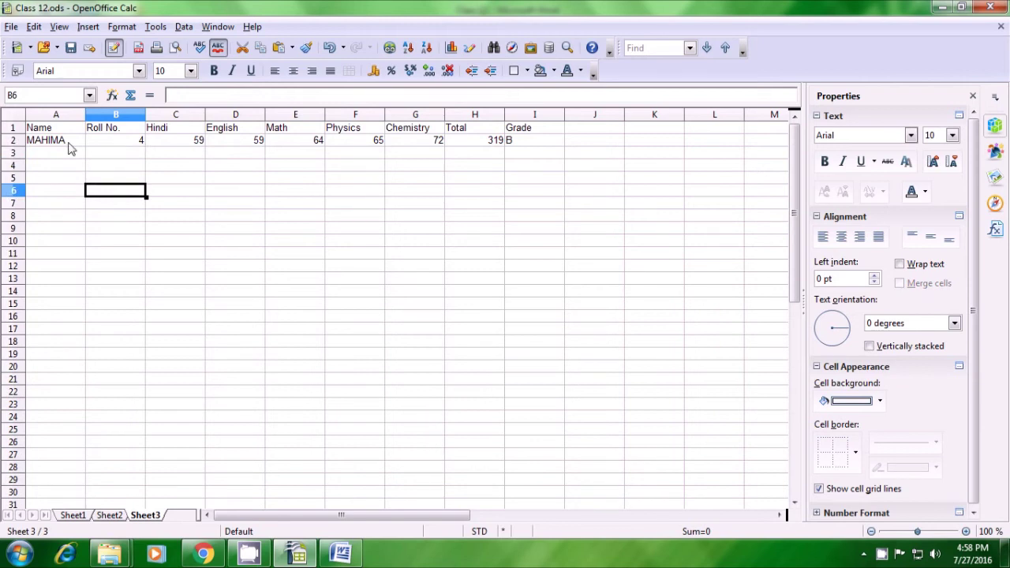
pyautogui.click(382, 229)
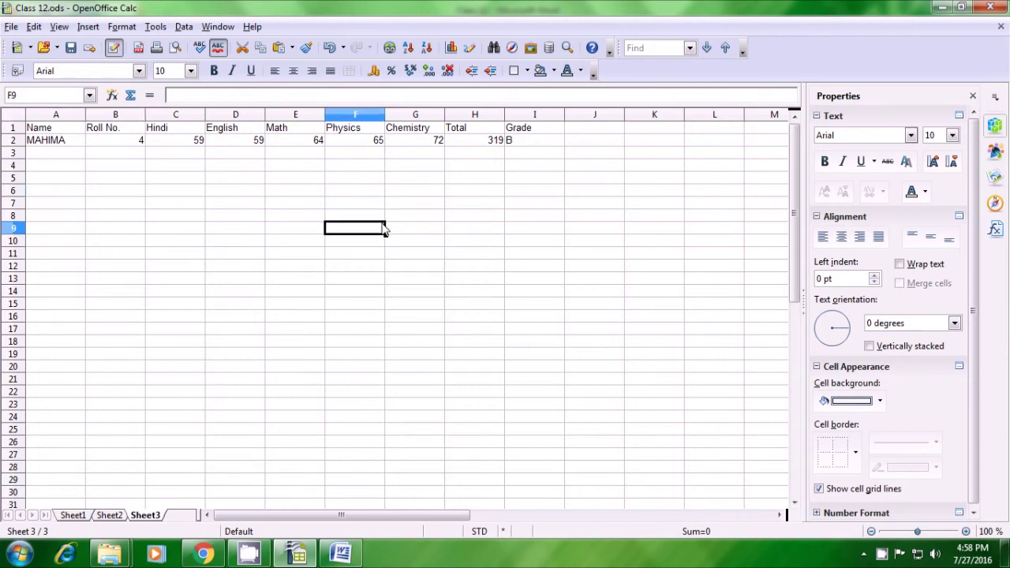
pyautogui.click(73, 515)
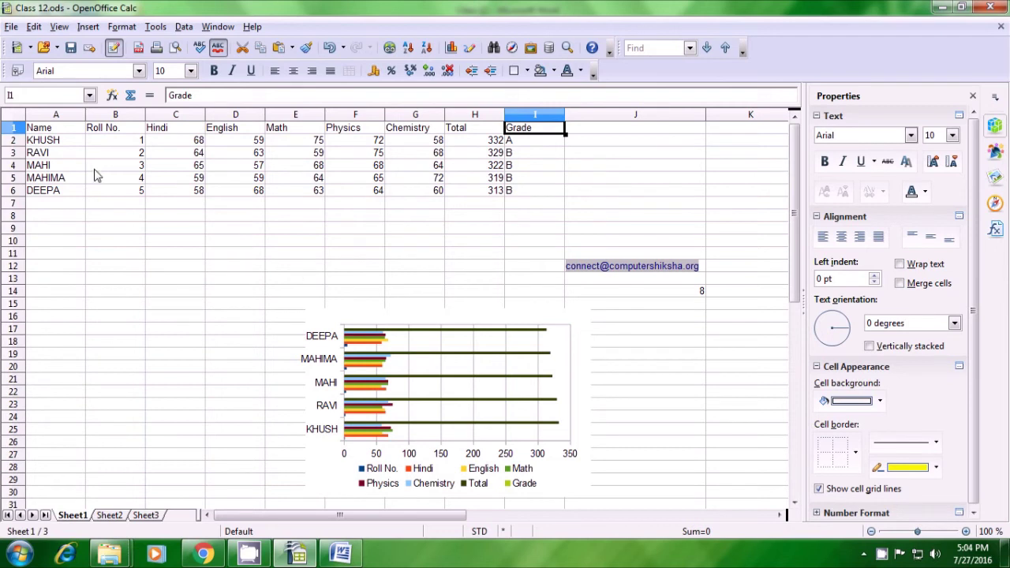
# Select the Sheet1 marks table from A1 to I6 for formatting
pyautogui.moveTo(52, 134); pyautogui.dragTo(509, 193)
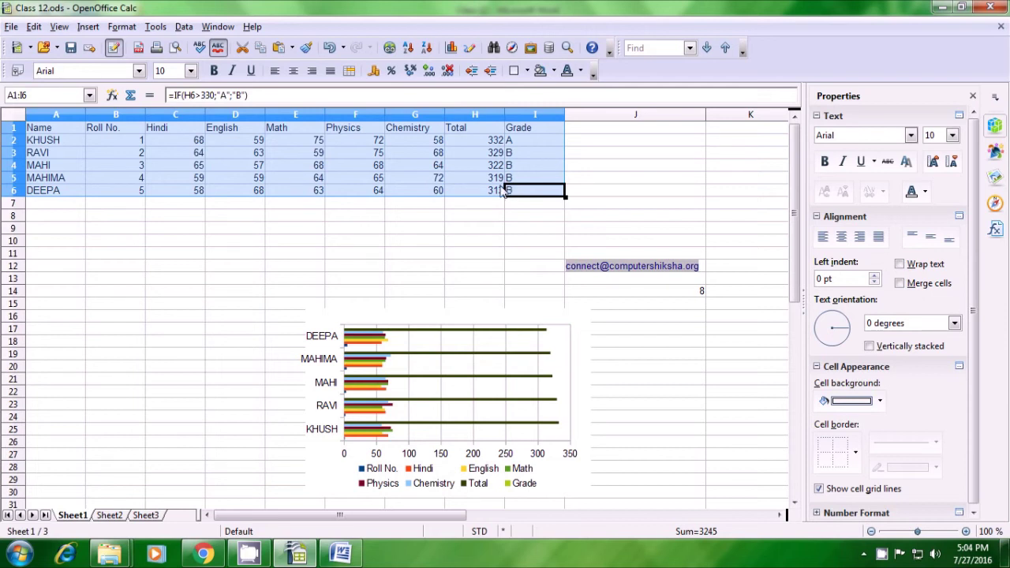
pyautogui.click(123, 27)
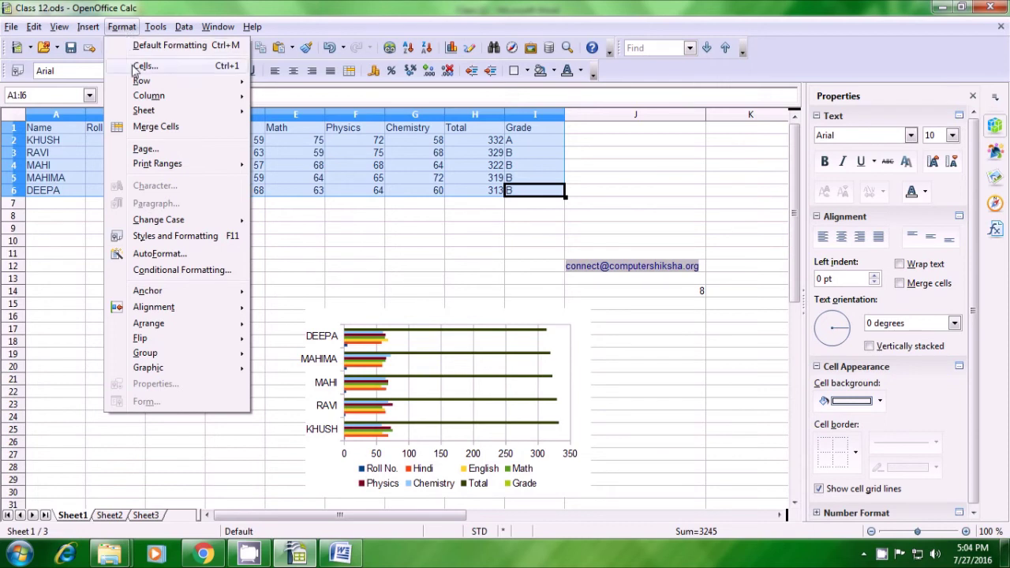
# Set conditional formatting Condition 1 to cell value greater than 75
pyautogui.click(161, 270)
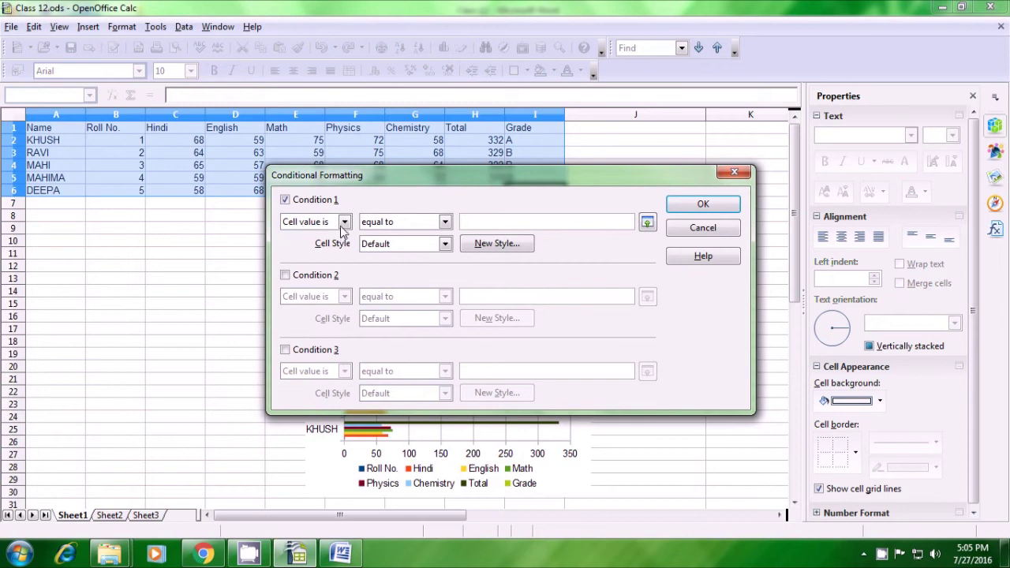
pyautogui.click(343, 225)
pyautogui.click(344, 223)
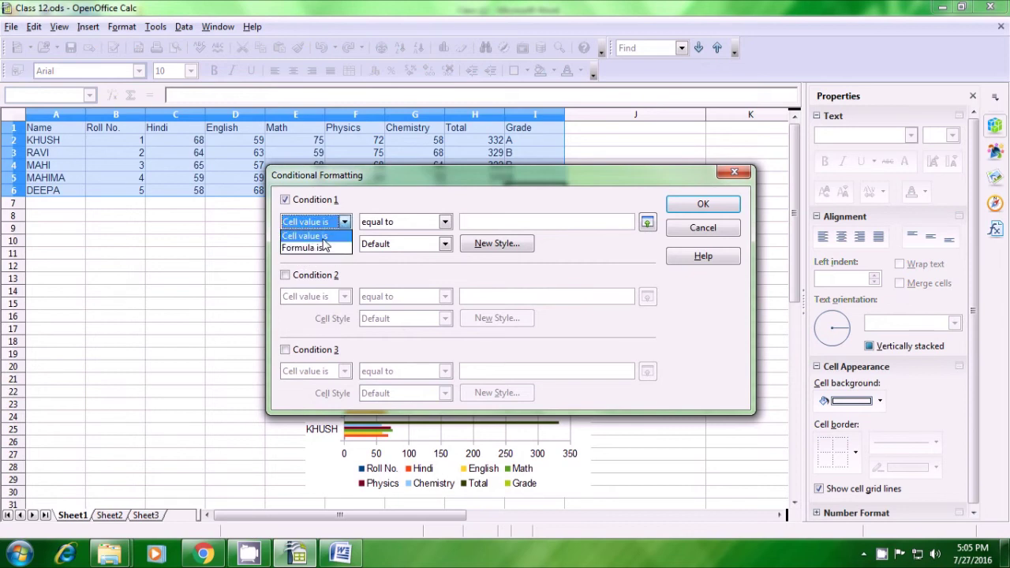
pyautogui.click(323, 240)
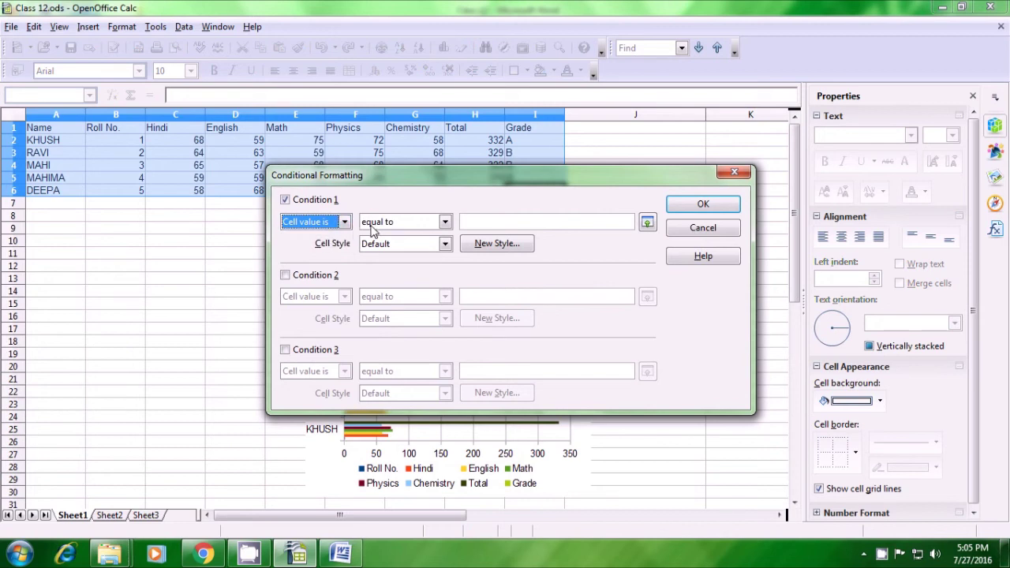
pyautogui.click(445, 223)
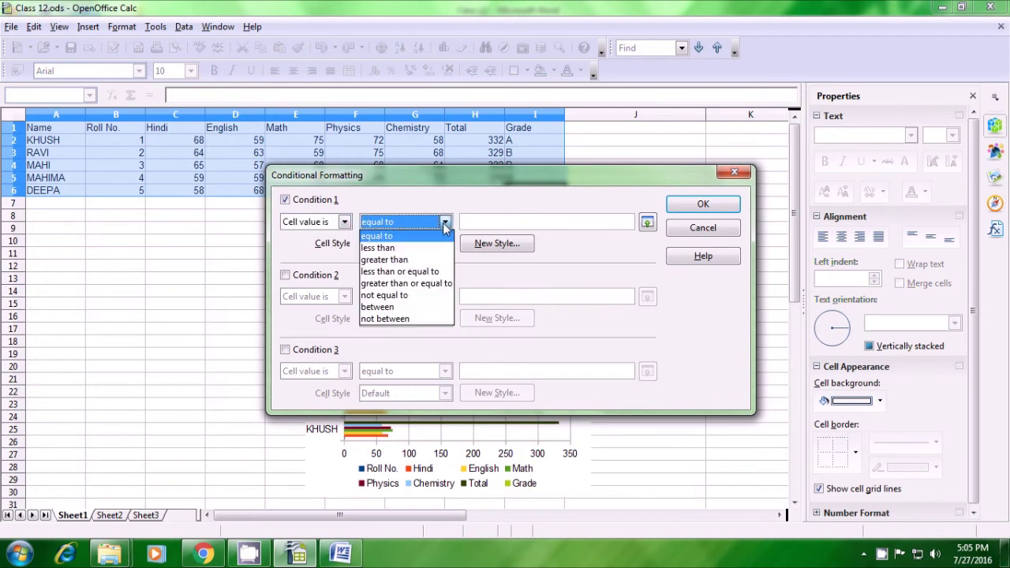
pyautogui.click(427, 261)
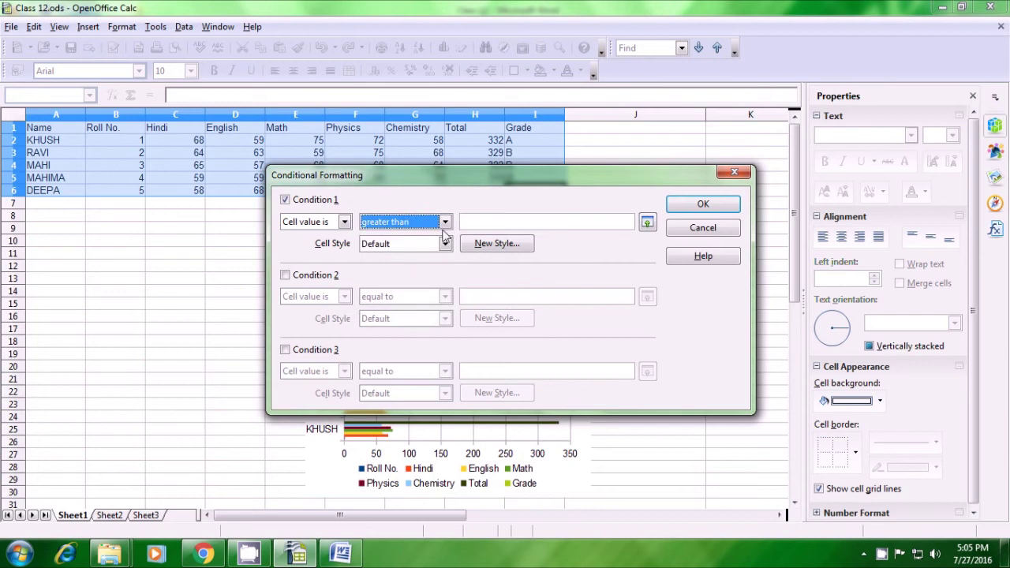
pyautogui.click(483, 221)
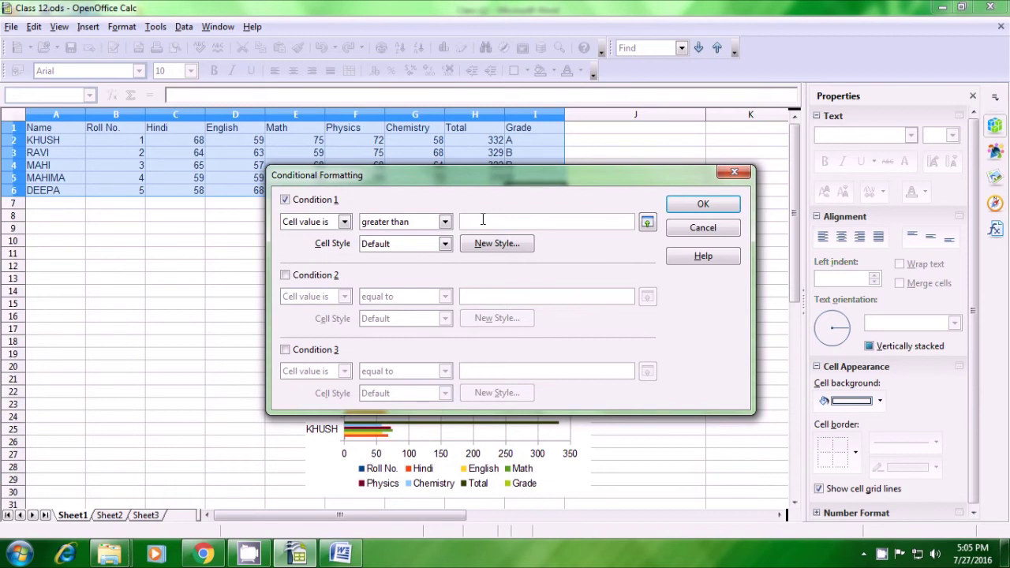
pyautogui.write('75')
# Create a new style Untitled1 for Condition 1 with Green 4 font colour
pyautogui.click(445, 244)
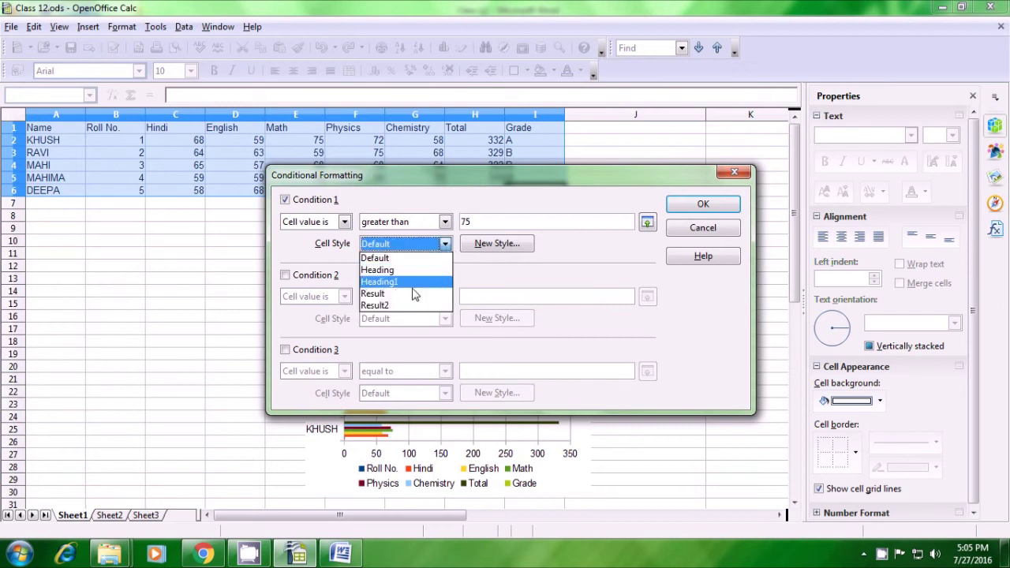
pyautogui.click(490, 250)
pyautogui.click(493, 245)
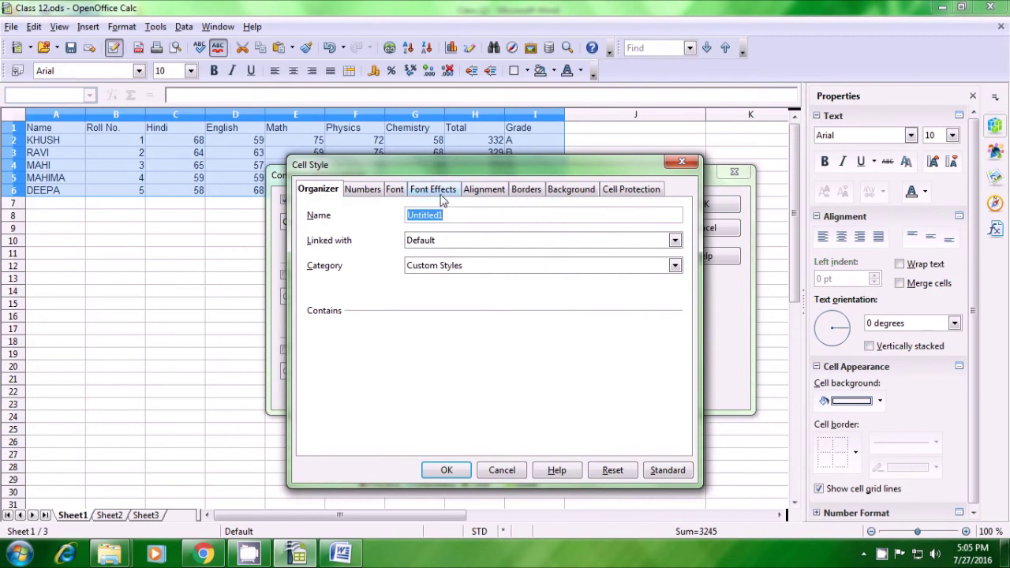
pyautogui.click(435, 193)
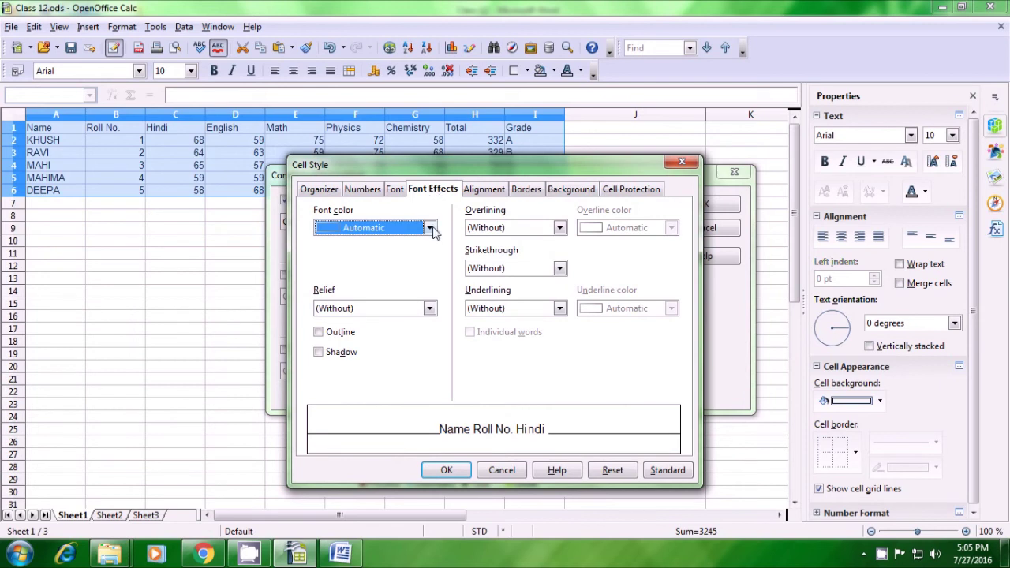
pyautogui.click(430, 229)
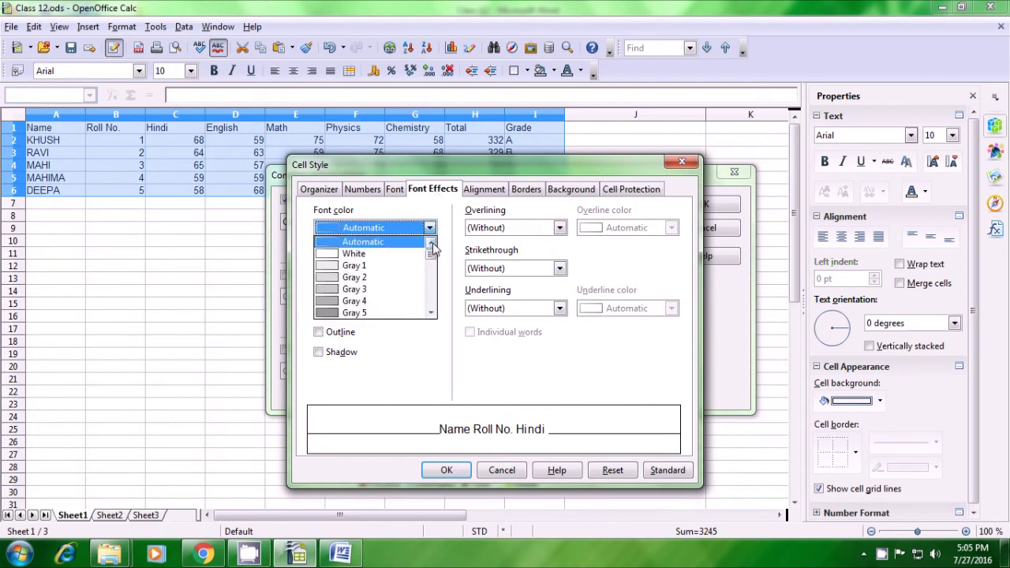
pyautogui.moveTo(432, 254); pyautogui.dragTo(439, 282)
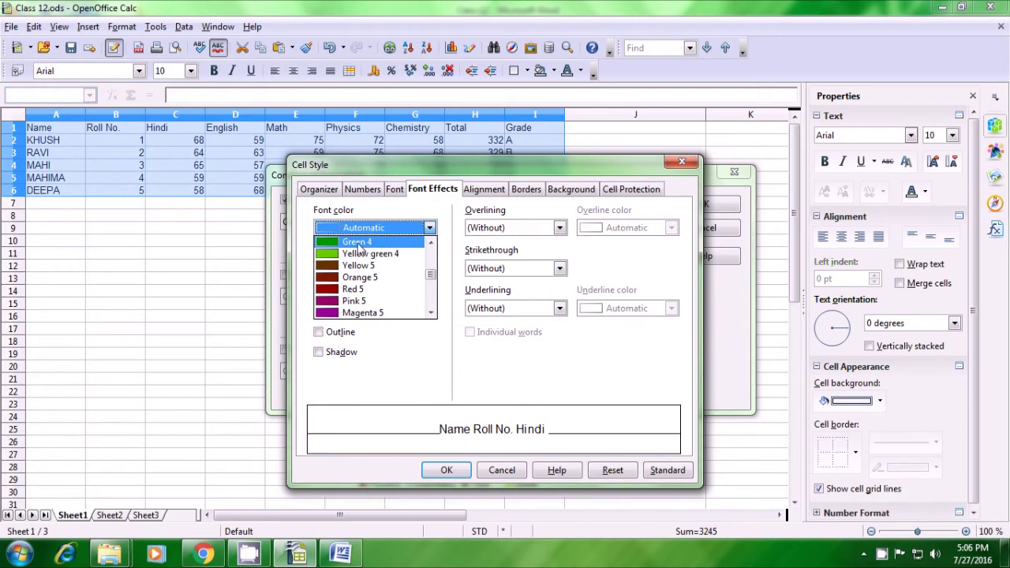
pyautogui.click(359, 243)
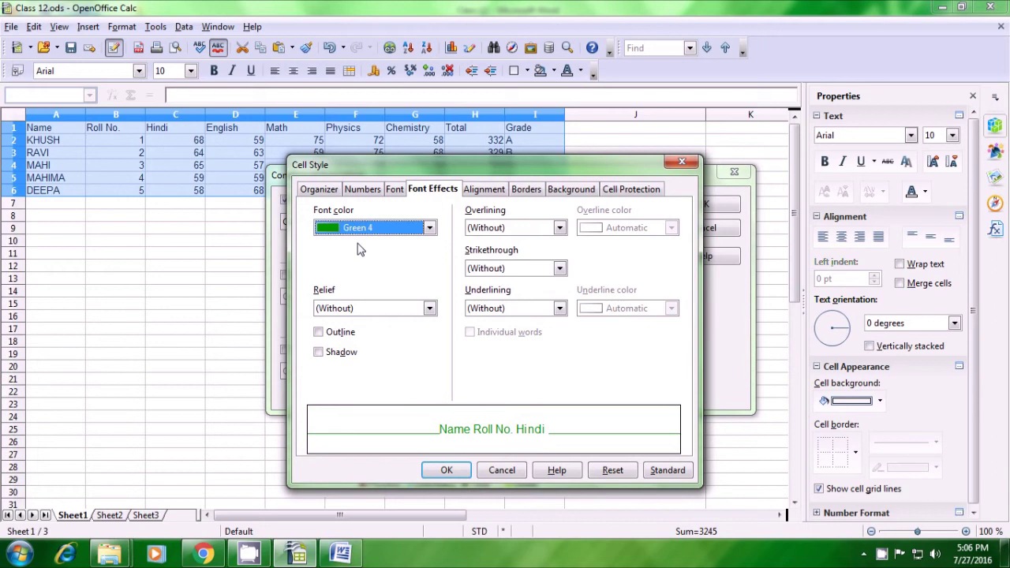
pyautogui.click(448, 471)
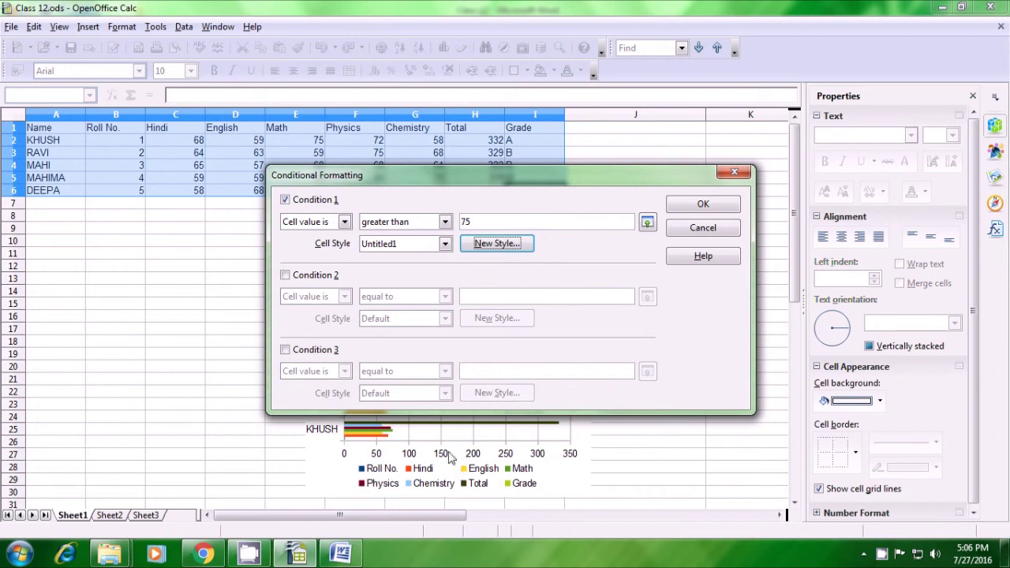
# Enable Condition 2 and make it a cell value less than comparison
pyautogui.click(286, 276)
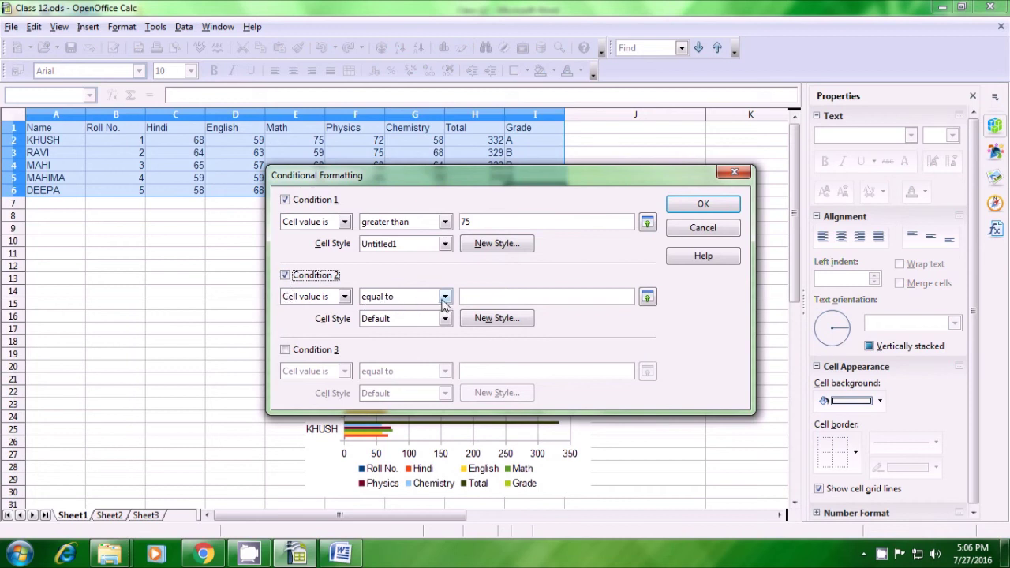
pyautogui.click(445, 298)
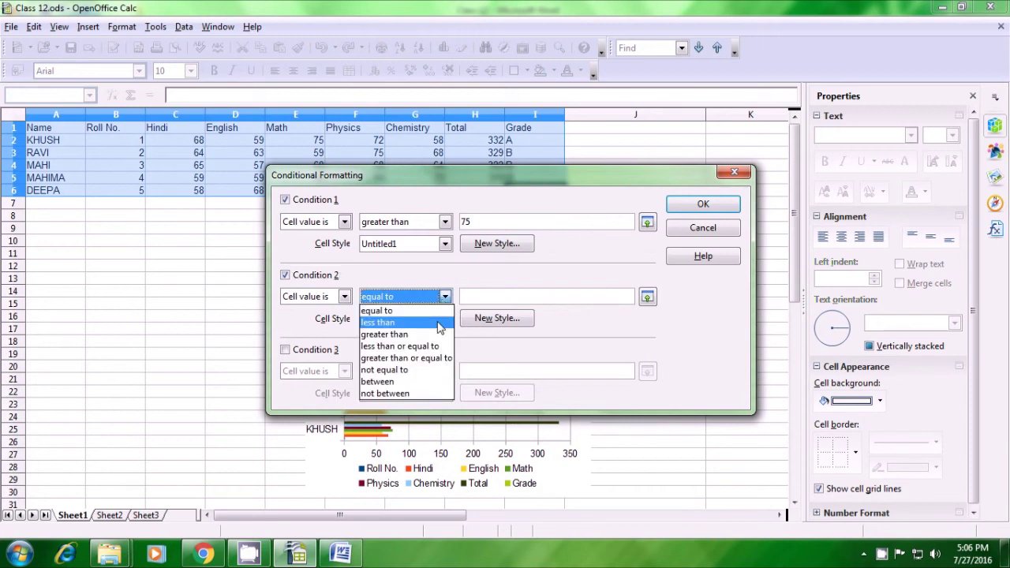
pyautogui.click(439, 323)
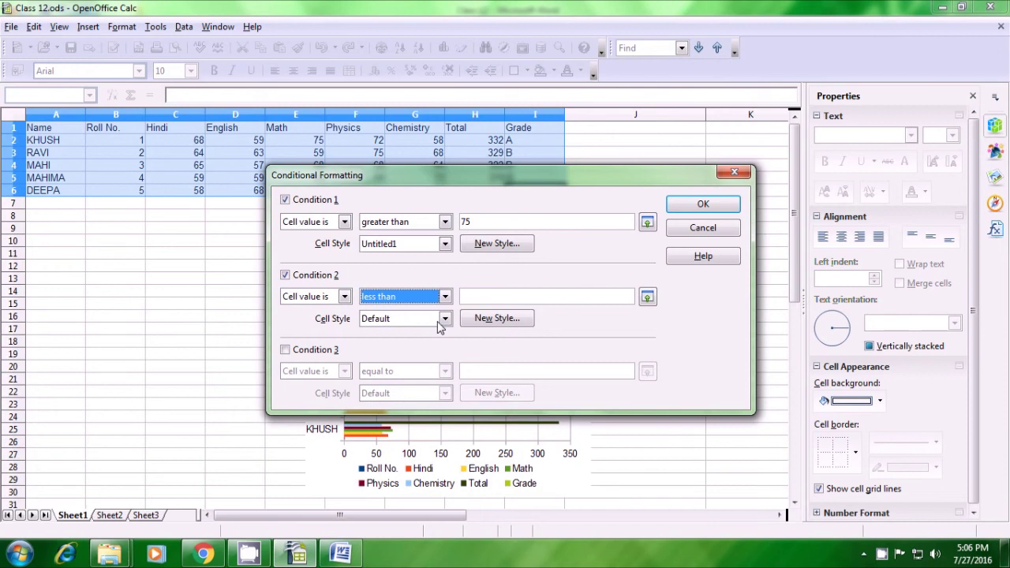
pyautogui.click(445, 297)
pyautogui.click(439, 324)
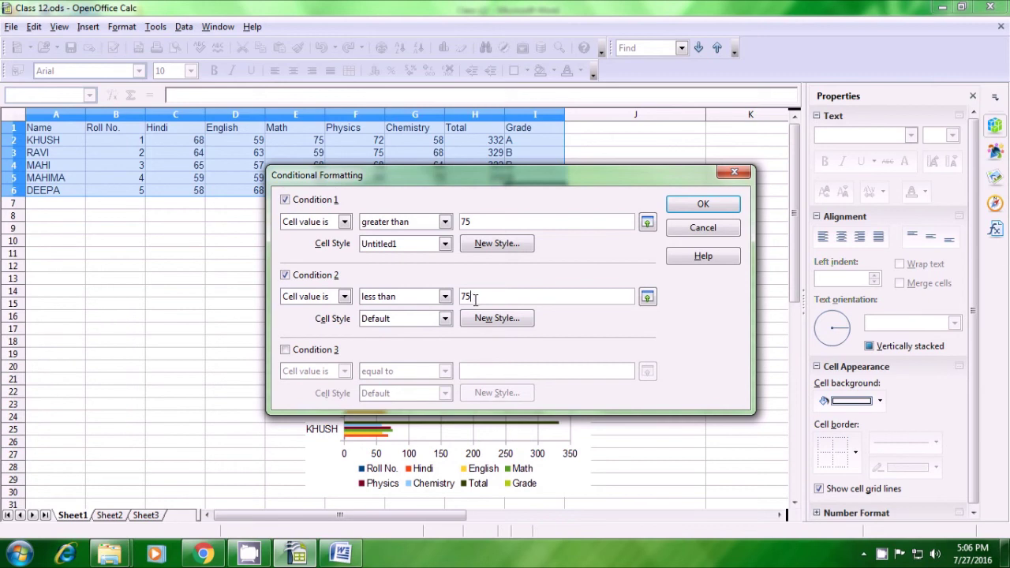
# Create a new style Untitled2 for Condition 2 with Red 3 font colour
pyautogui.click(482, 319)
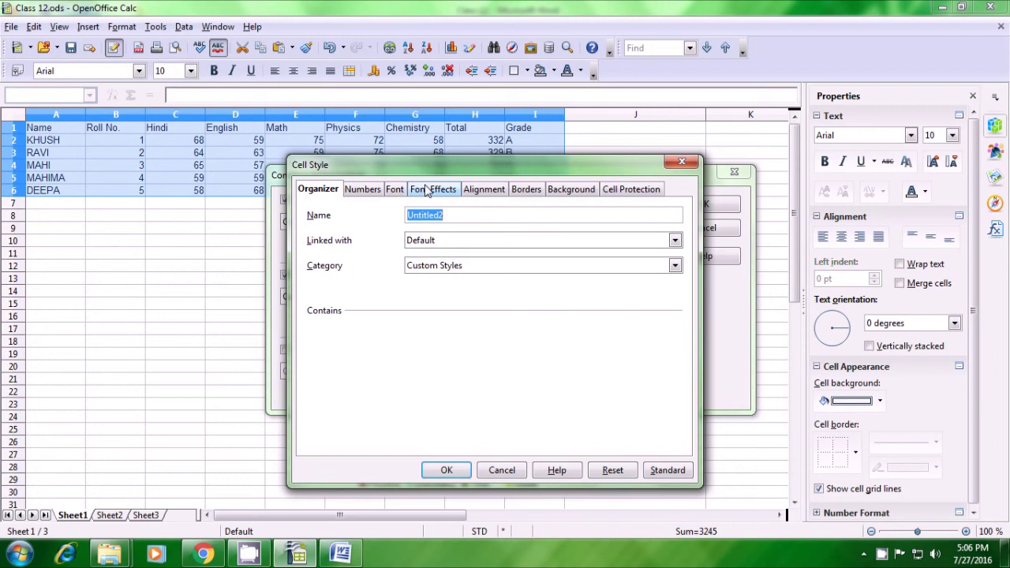
pyautogui.click(426, 191)
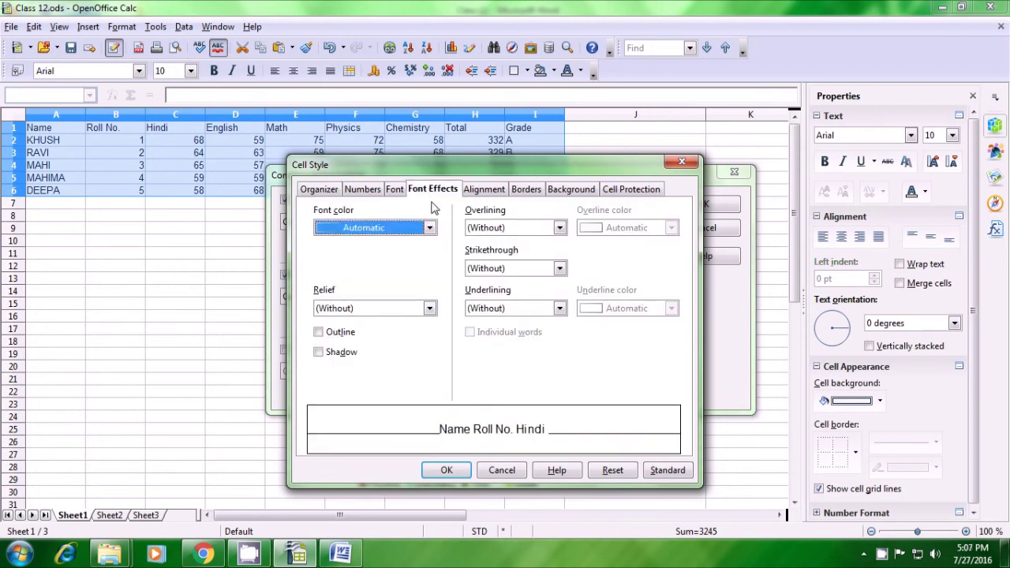
pyautogui.click(431, 229)
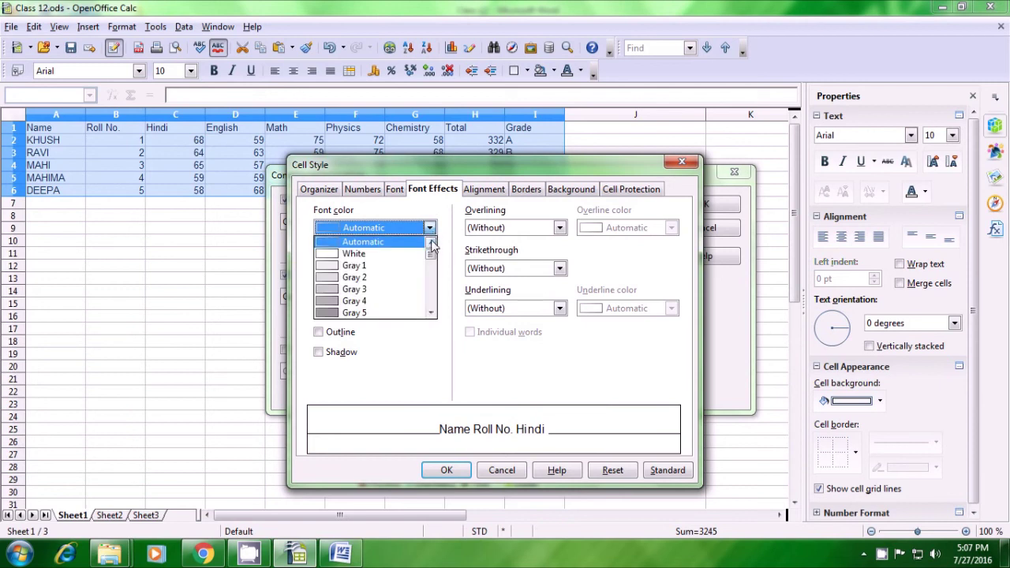
pyautogui.scroll(-4, 432, 263)
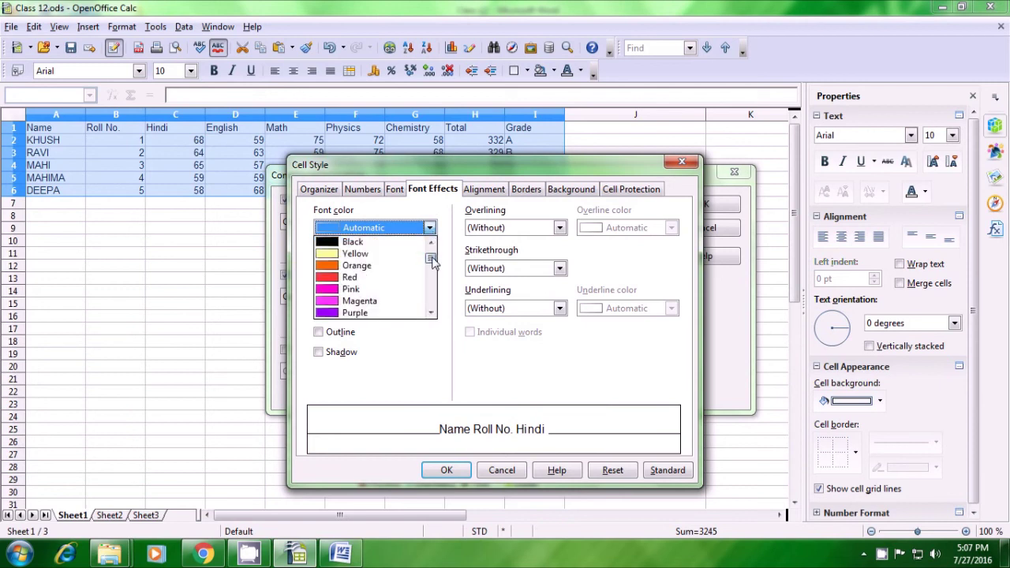
pyautogui.scroll(-12, 433, 263)
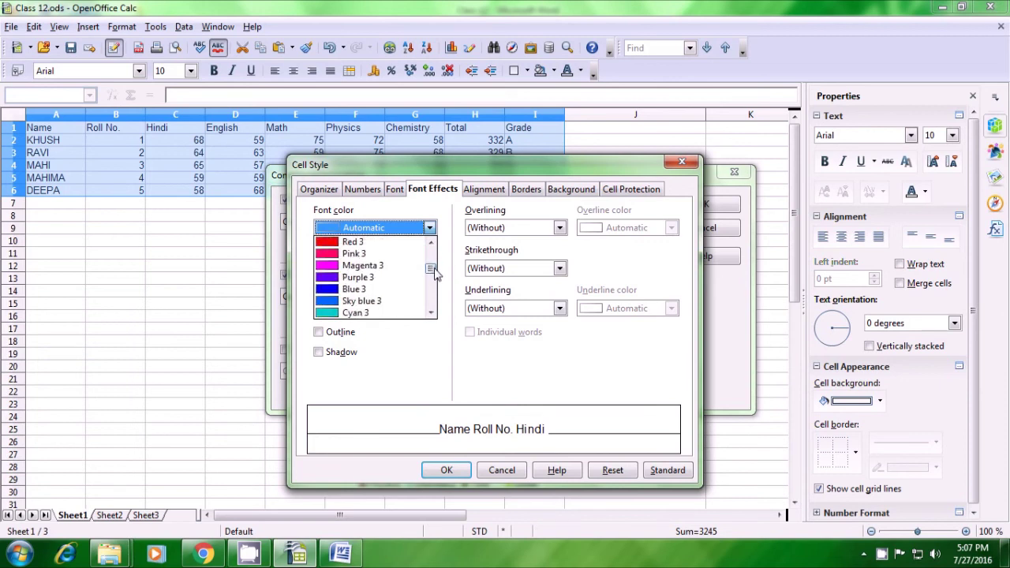
pyautogui.click(344, 243)
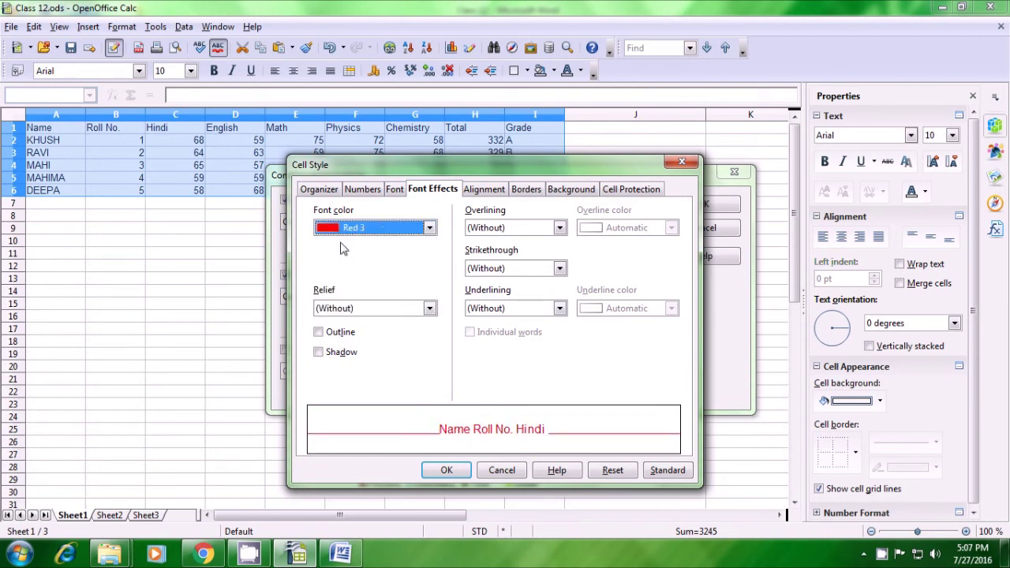
pyautogui.click(446, 470)
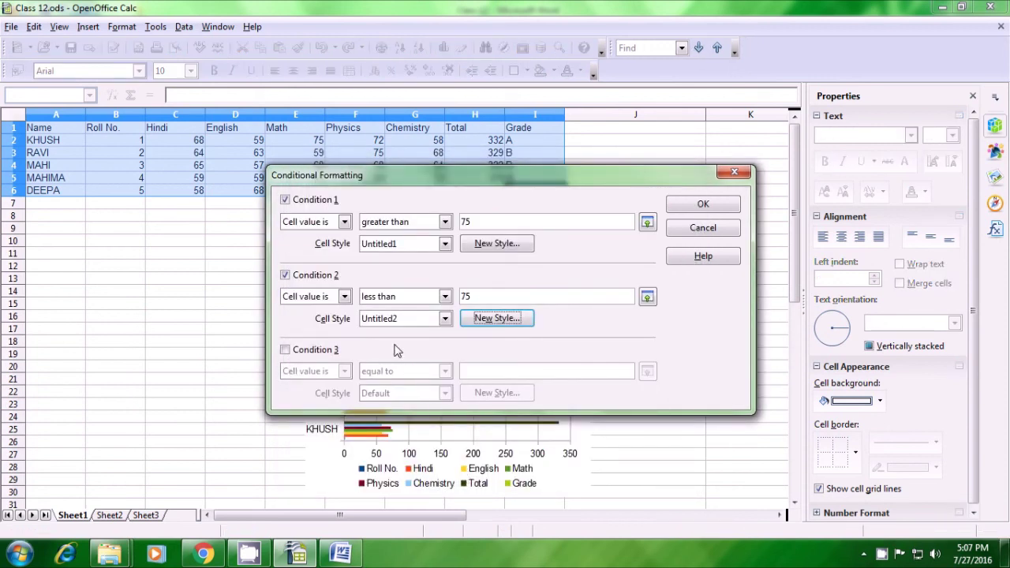
# Add Condition 3 for values equal to 75 with Default style and apply all three rules
pyautogui.click(285, 351)
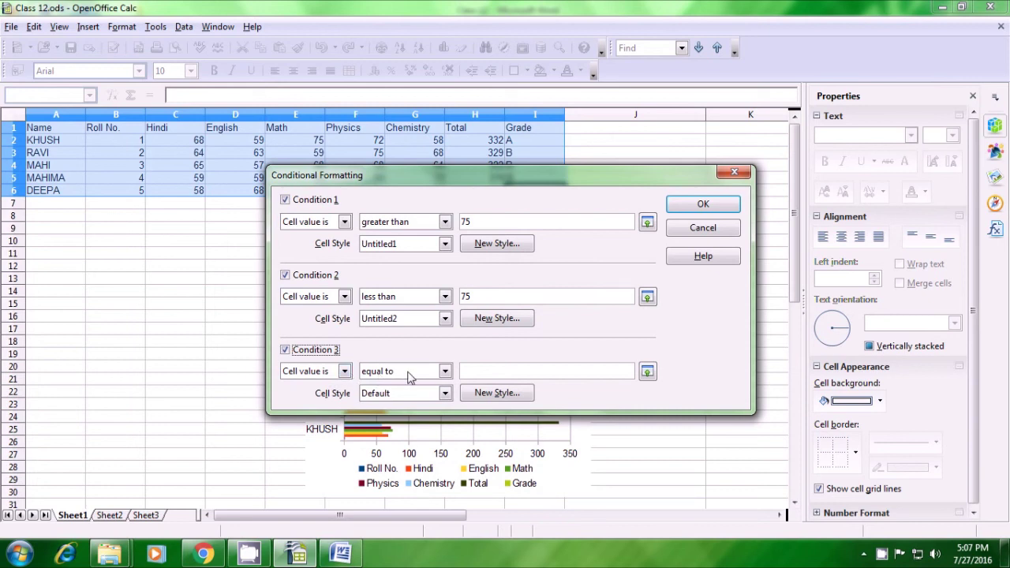
pyautogui.click(485, 370)
pyautogui.write('75')
pyautogui.click(672, 206)
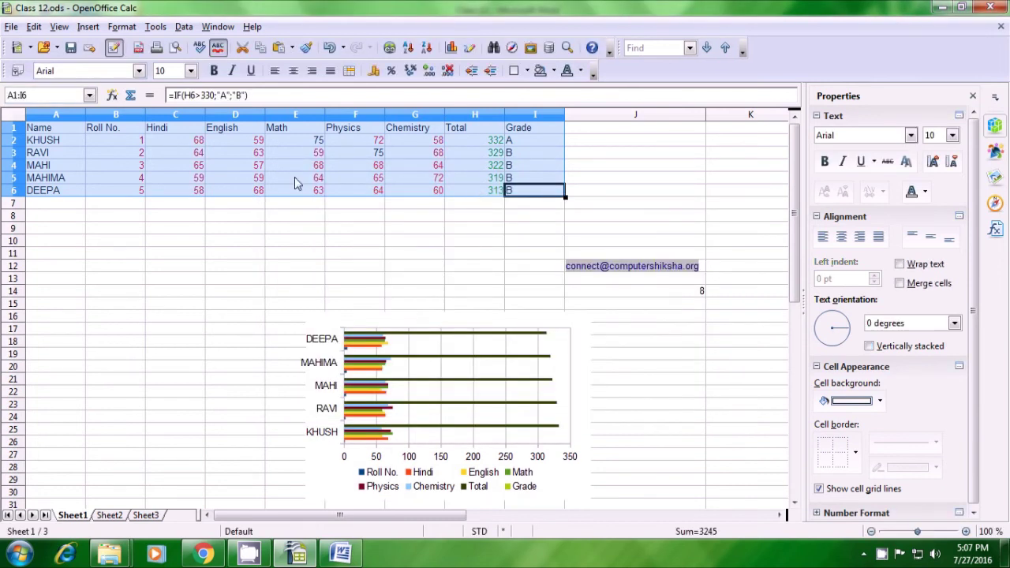
pyautogui.click(189, 260)
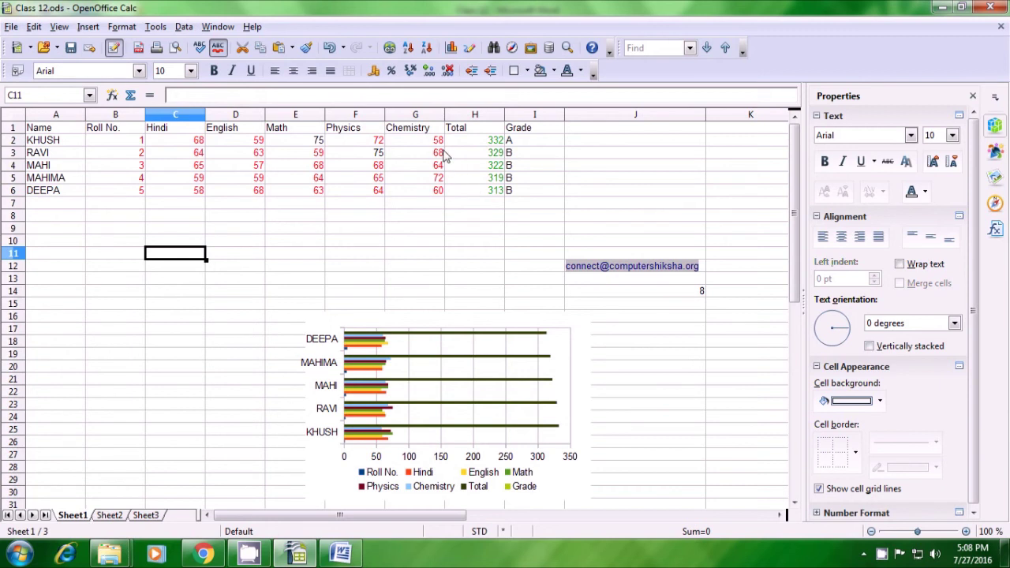
pyautogui.click(320, 141)
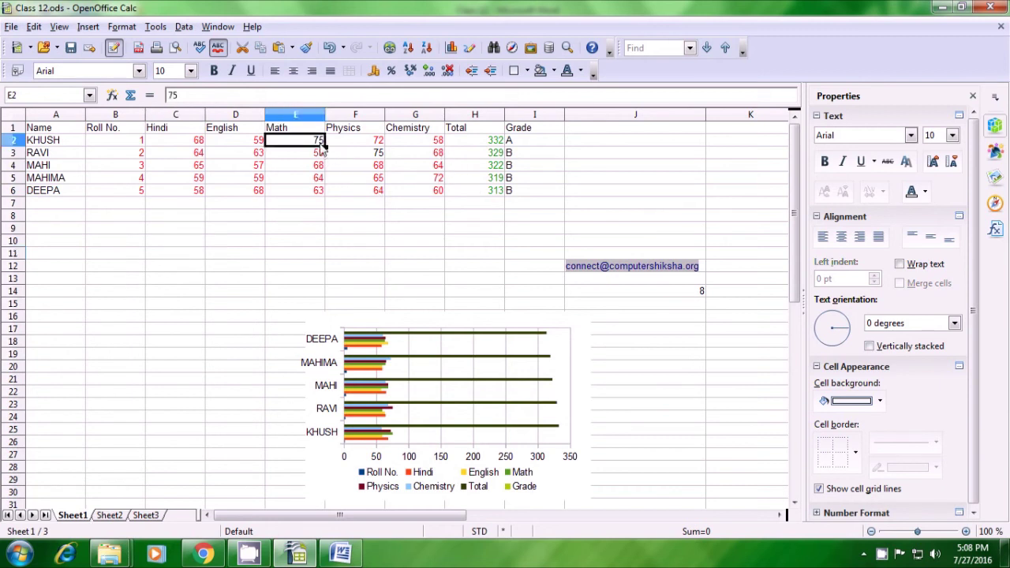
pyautogui.click(365, 156)
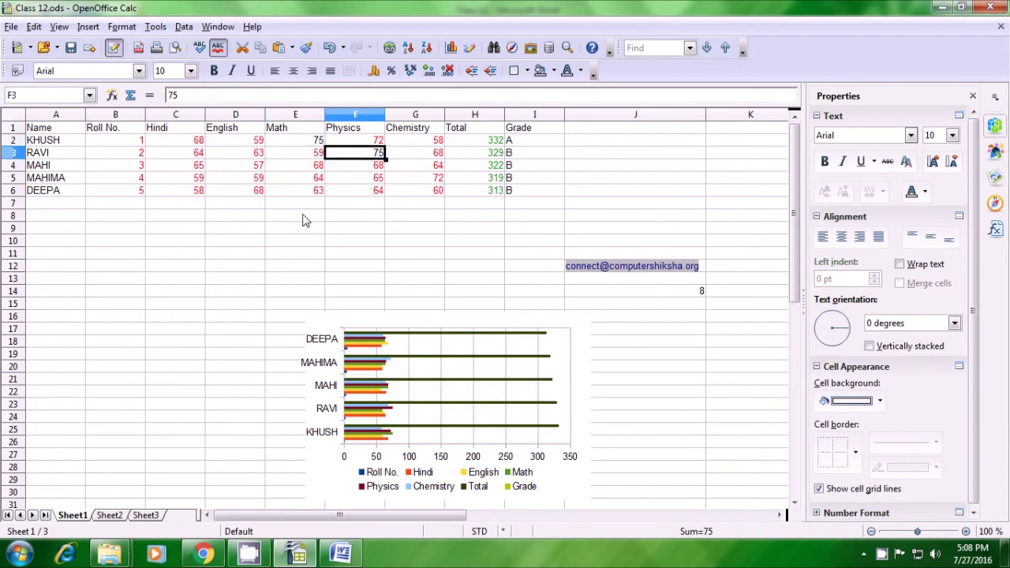
pyautogui.click(320, 247)
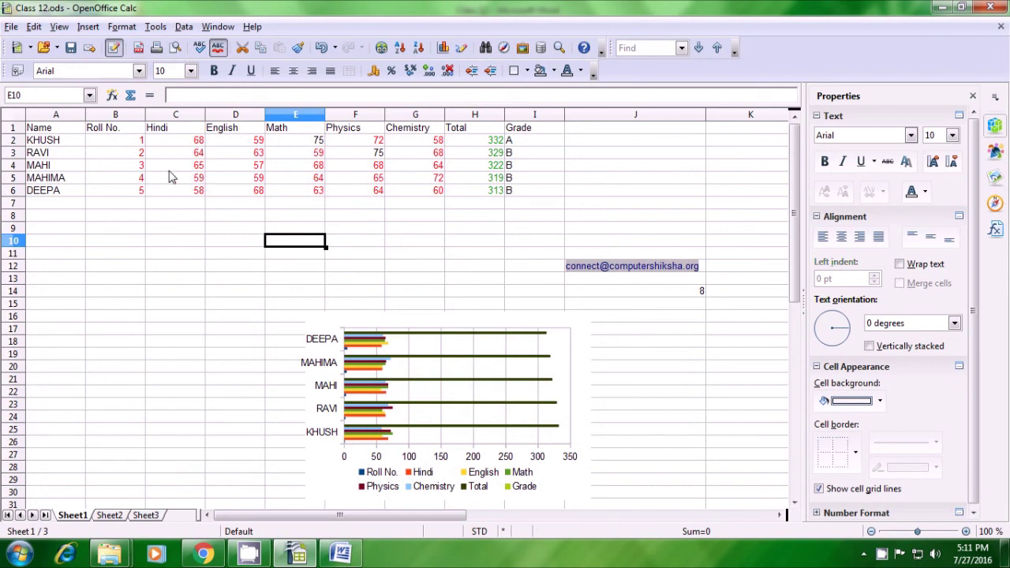
pyautogui.click(55, 134)
# Format headings A1:I1 in bold Arial Black
pyautogui.moveTo(56, 136); pyautogui.dragTo(510, 131)
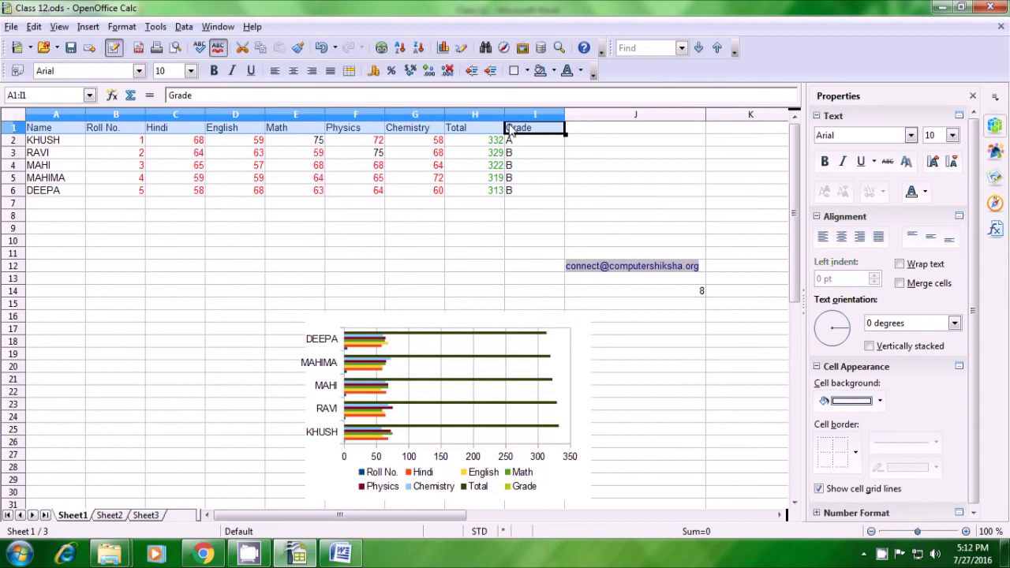
pyautogui.click(139, 73)
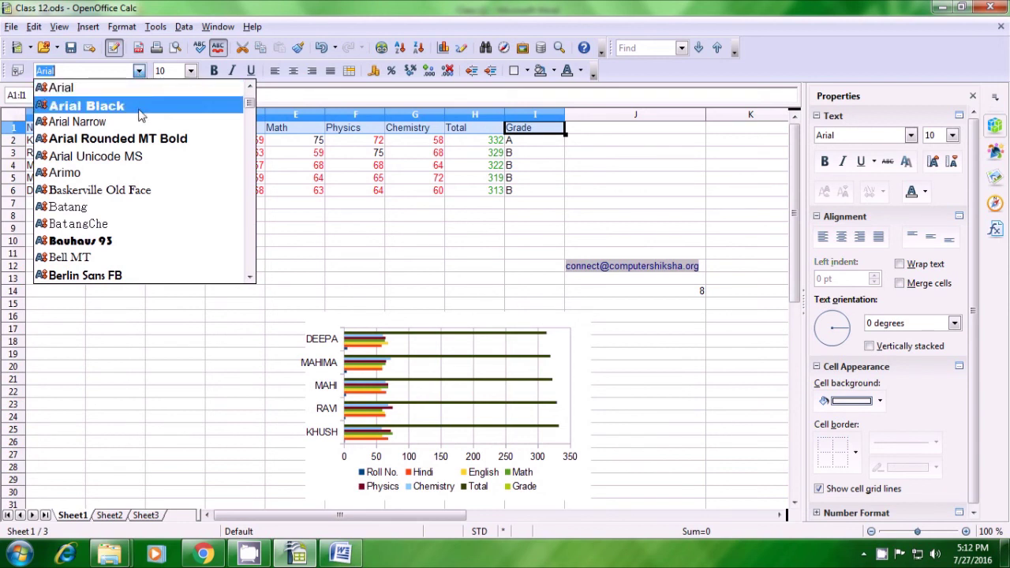
pyautogui.click(139, 106)
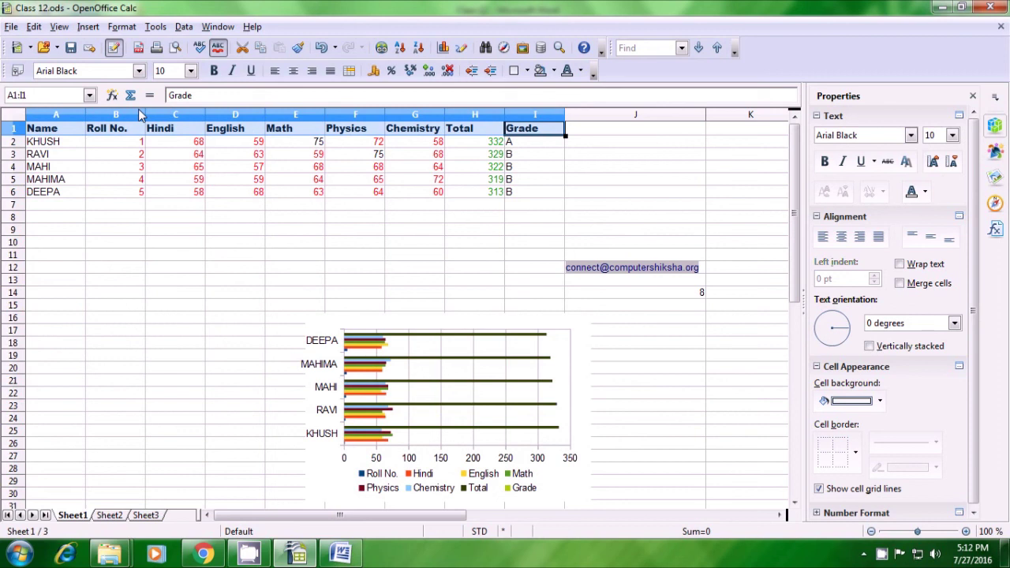
pyautogui.click(219, 77)
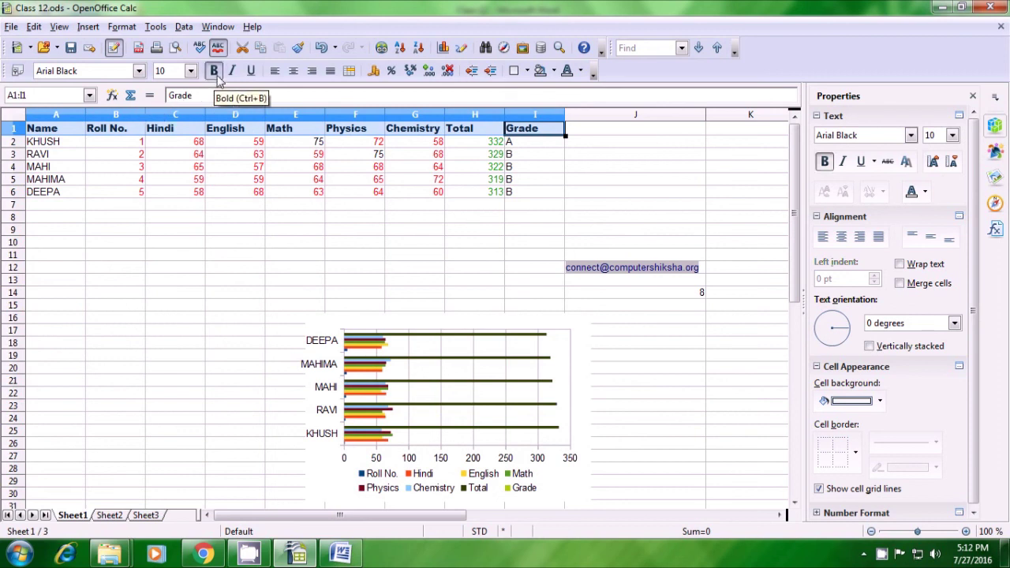
pyautogui.click(288, 221)
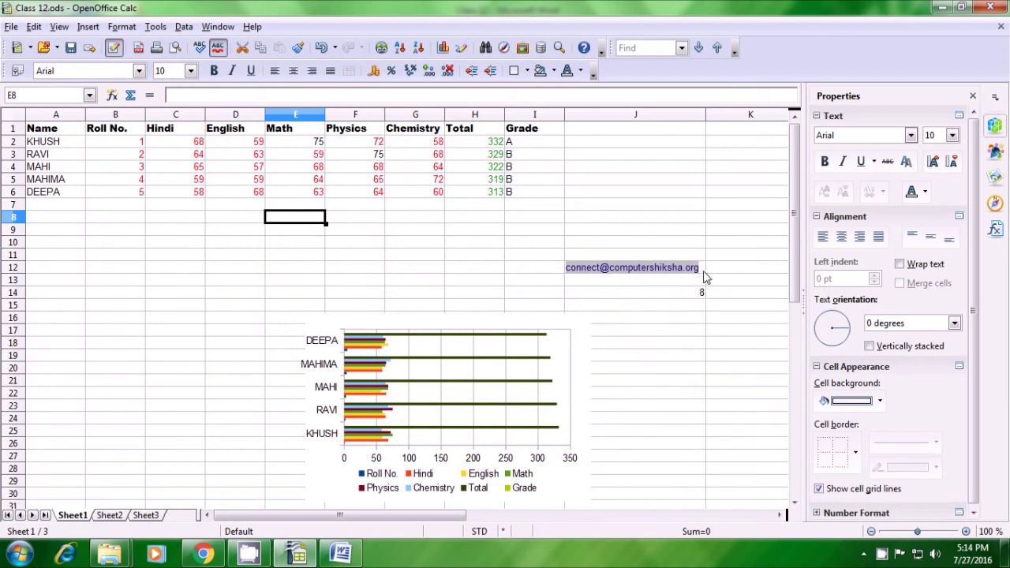
# Open Text to Columns for J12, untick Tab and use @ and . as separators
pyautogui.click(702, 268)
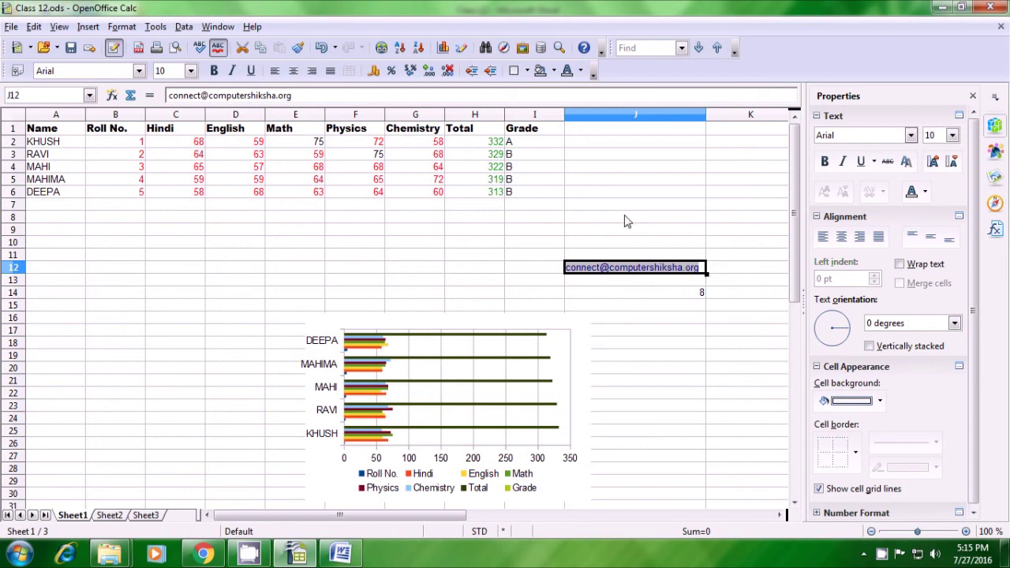
pyautogui.click(183, 27)
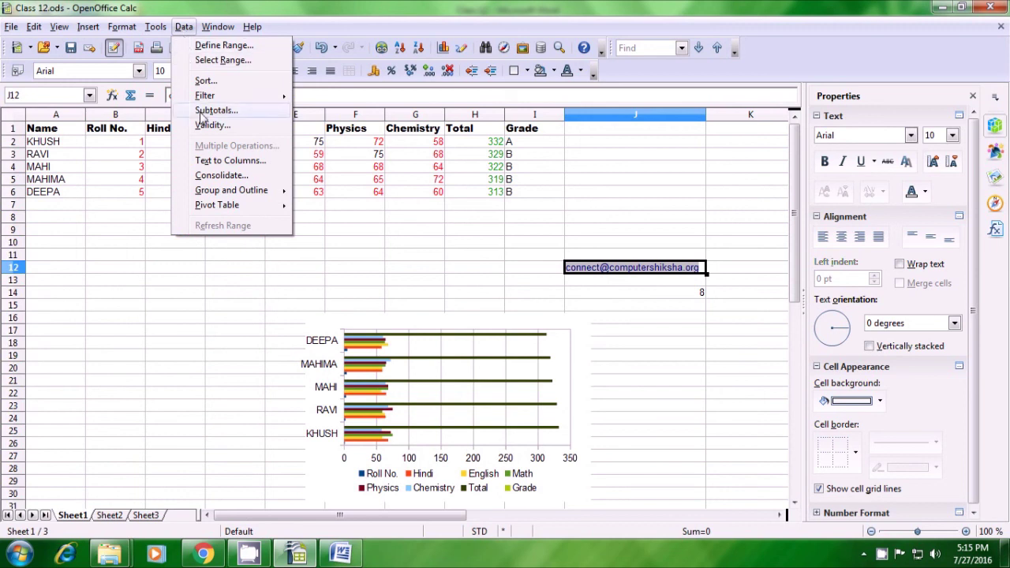
pyautogui.click(213, 163)
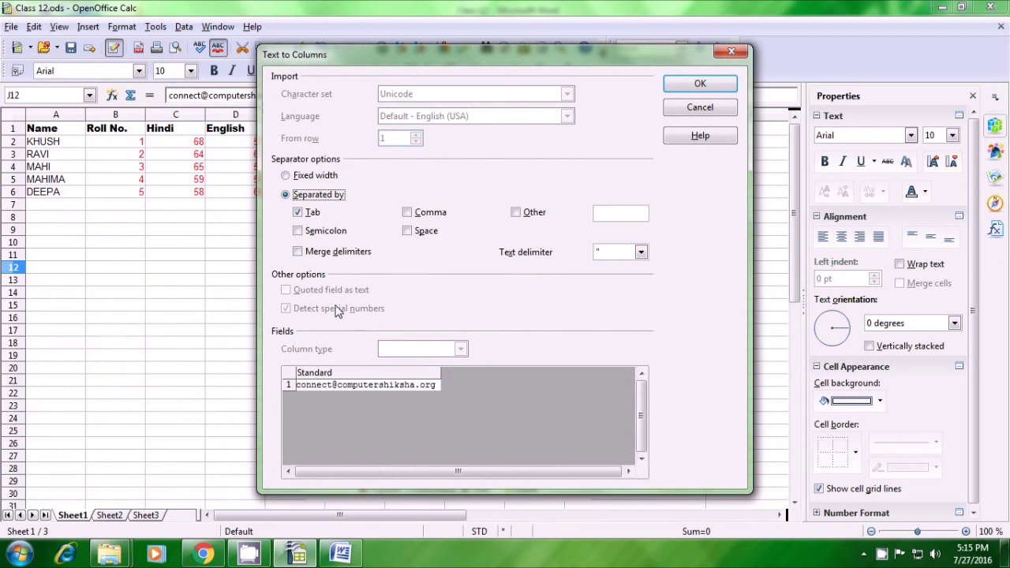
pyautogui.click(307, 216)
pyautogui.click(516, 213)
pyautogui.write('@')
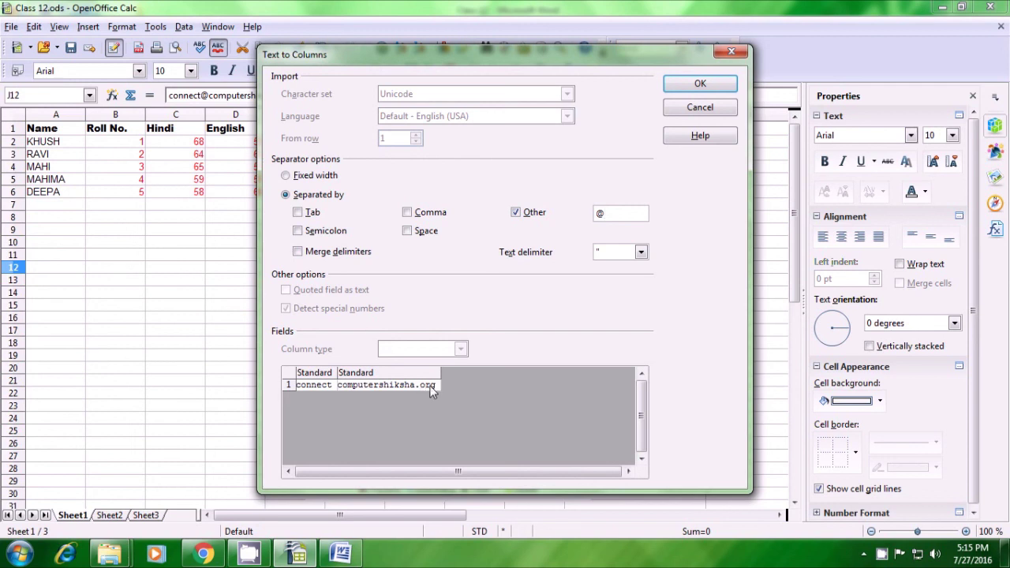
pyautogui.write('..')
pyautogui.click(714, 85)
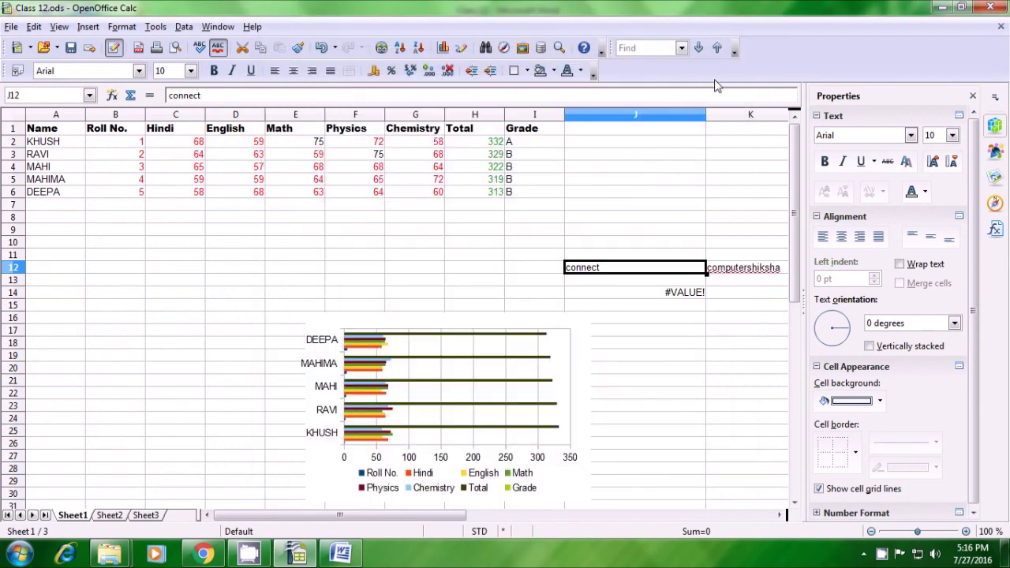
# Apply the split into J12:L12 and autofit column J to 'connect'
pyautogui.click(619, 318)
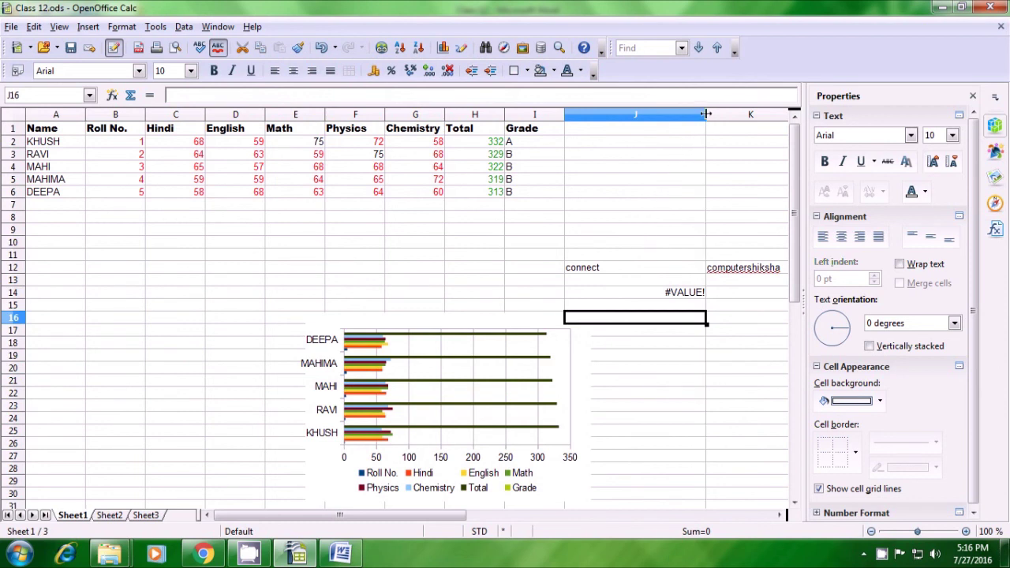
pyautogui.doubleClick(706, 114)
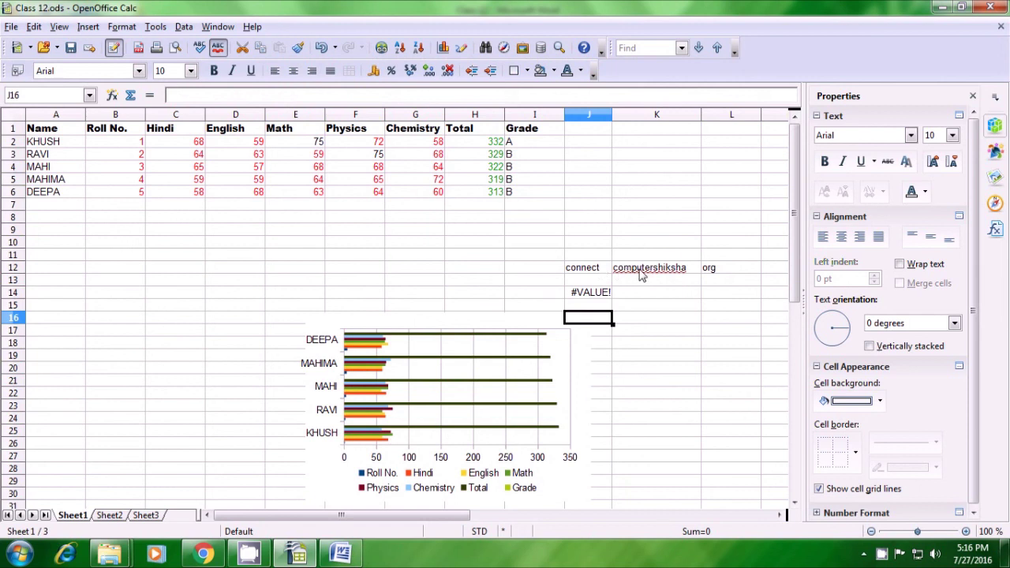
pyautogui.click(536, 281)
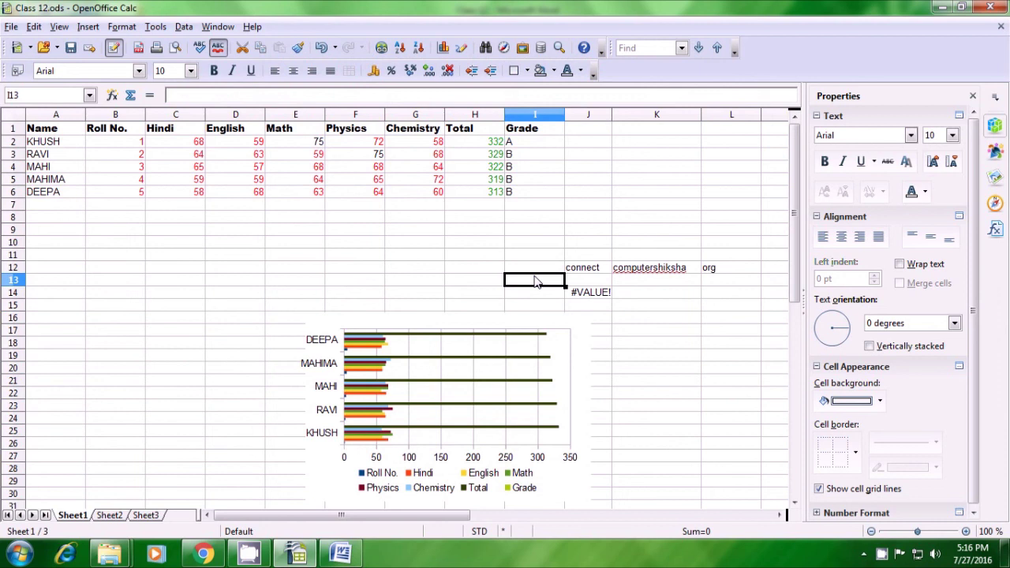